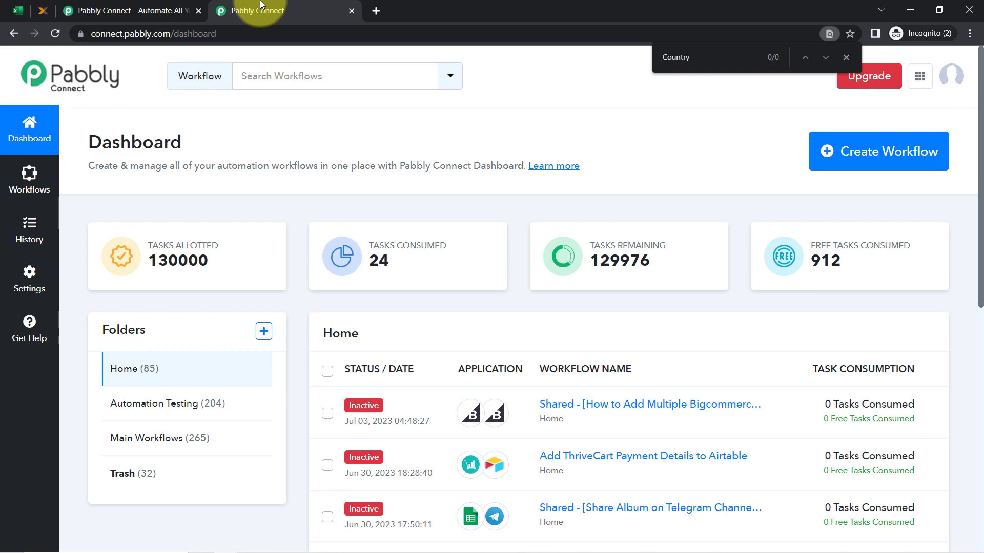
# Bring up the Pabbly Connect dashboard with its workflow list and task usage
pyautogui.moveTo(104, 141); pyautogui.dragTo(198, 150)
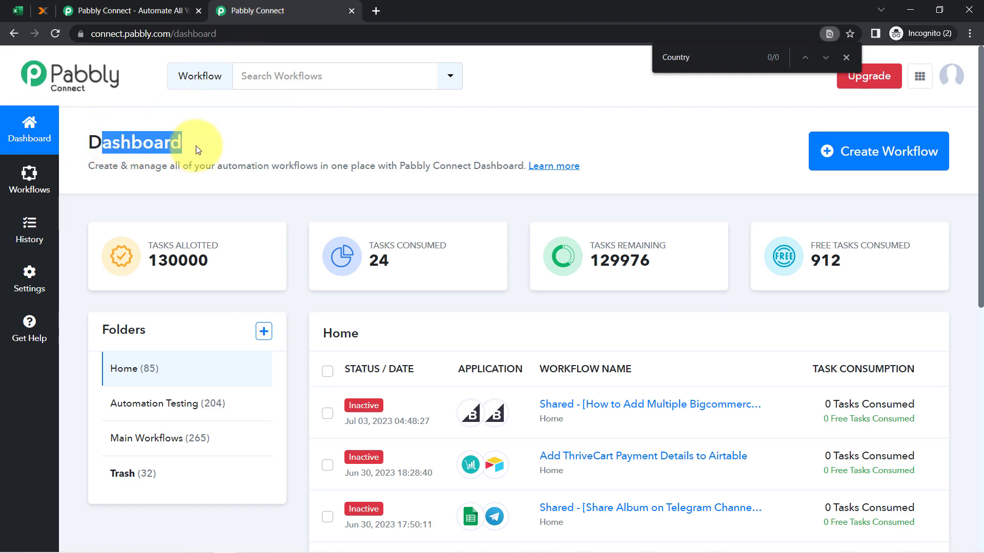
# Create a workflow named 'Create Lexoffice Contact from Microsoft Excel Automatically'
pyautogui.click(871, 156)
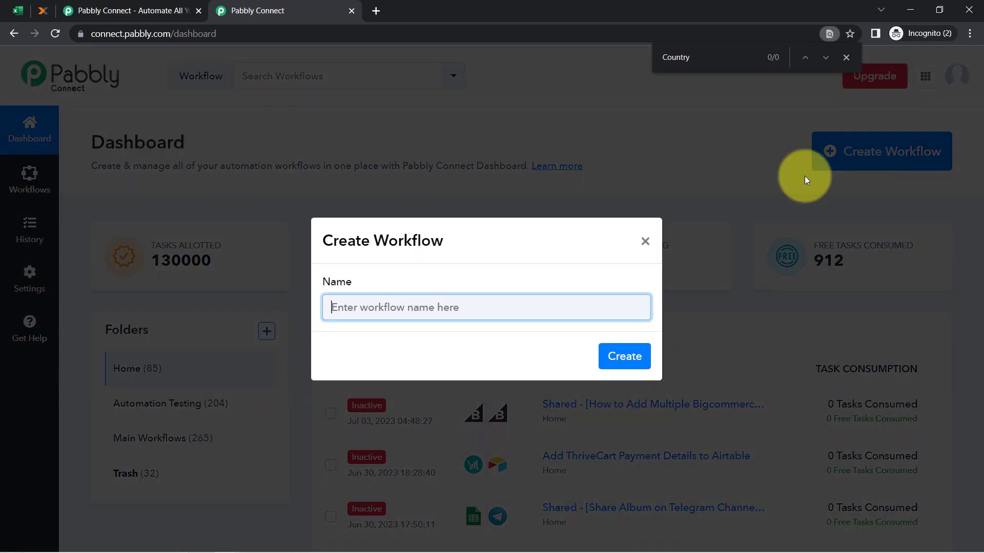
pyautogui.click(845, 57)
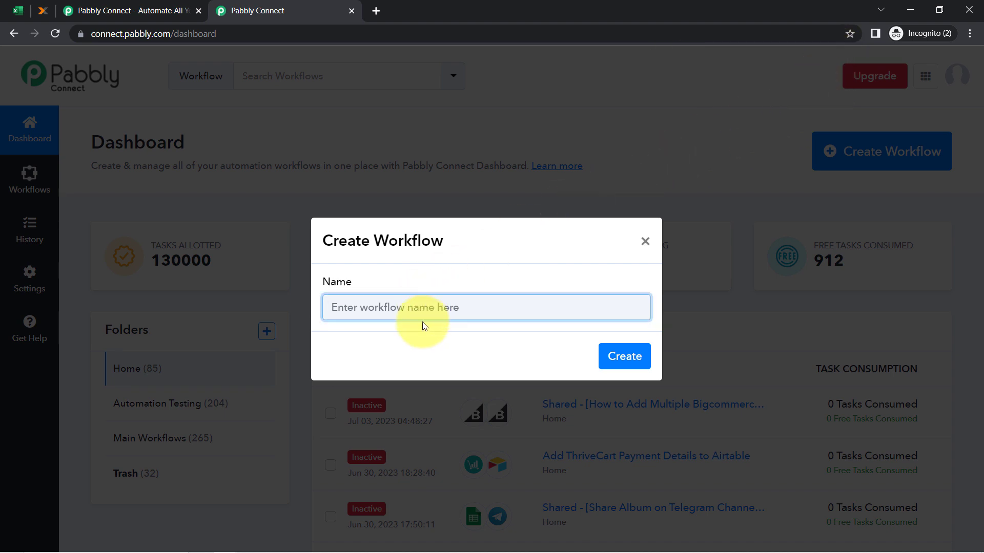
pyautogui.write('Create Lexoffice Contact from Microsoft Excel Automatically')
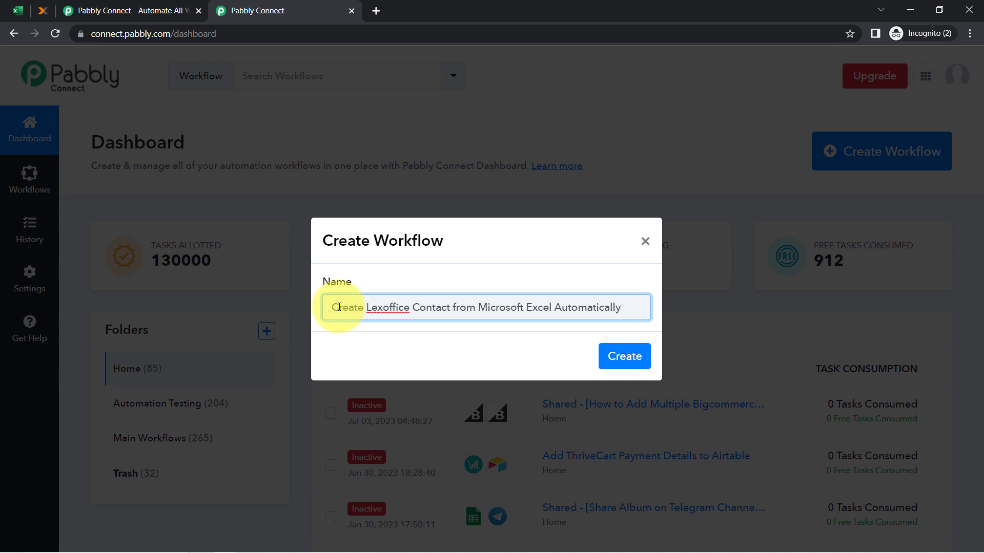
pyautogui.moveTo(339, 308); pyautogui.dragTo(444, 308)
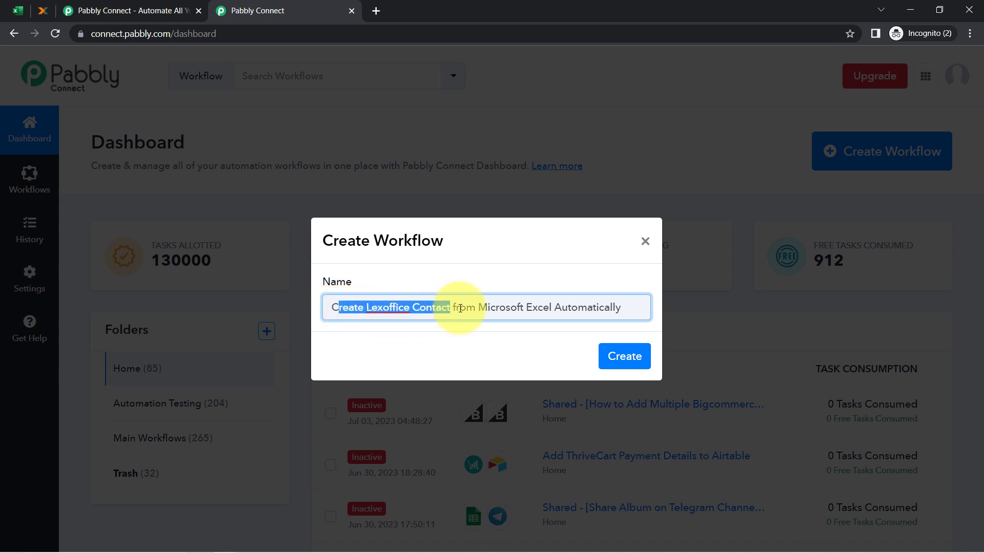
pyautogui.click(602, 311)
pyautogui.click(610, 367)
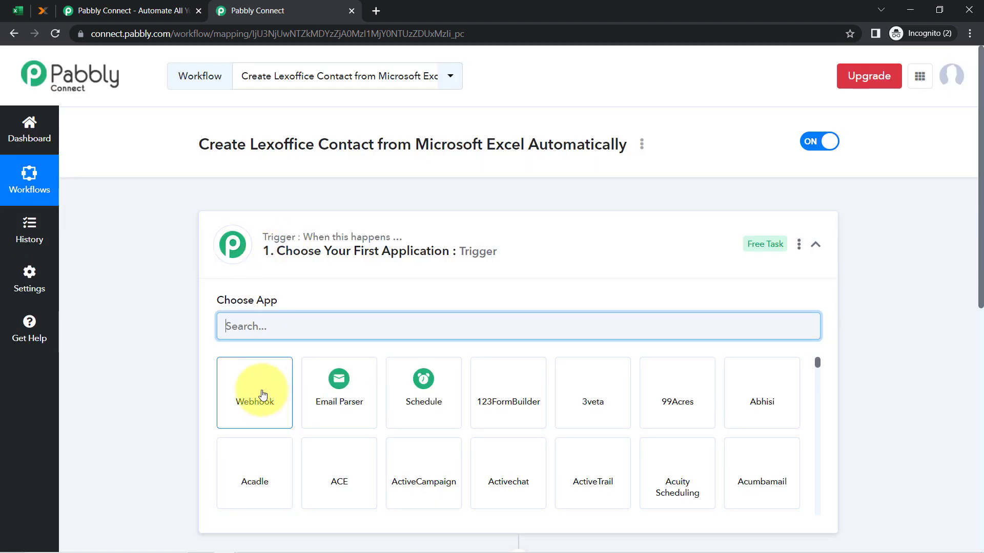
# Collapse the trigger step to view the blank trigger and blank action cards
pyautogui.click(259, 249)
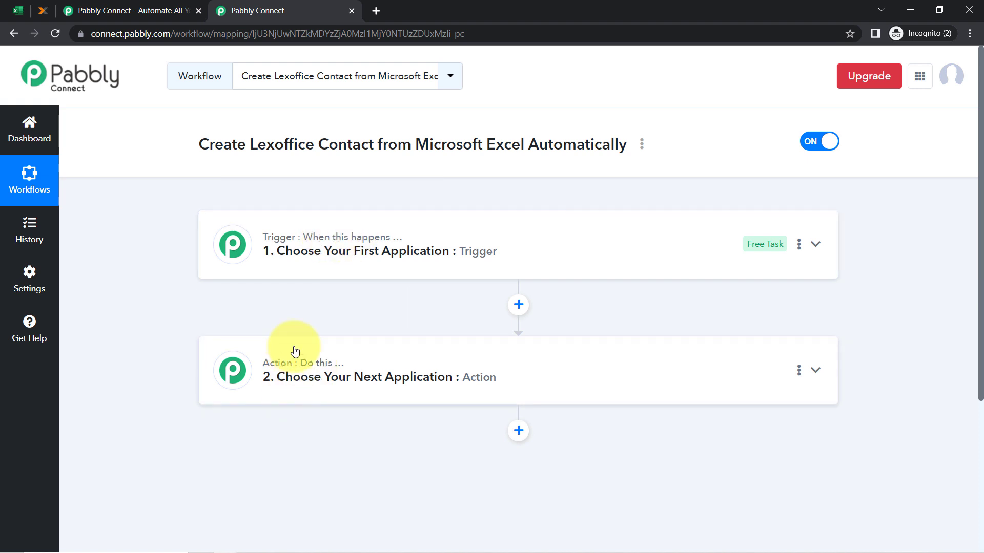
pyautogui.moveTo(330, 246)
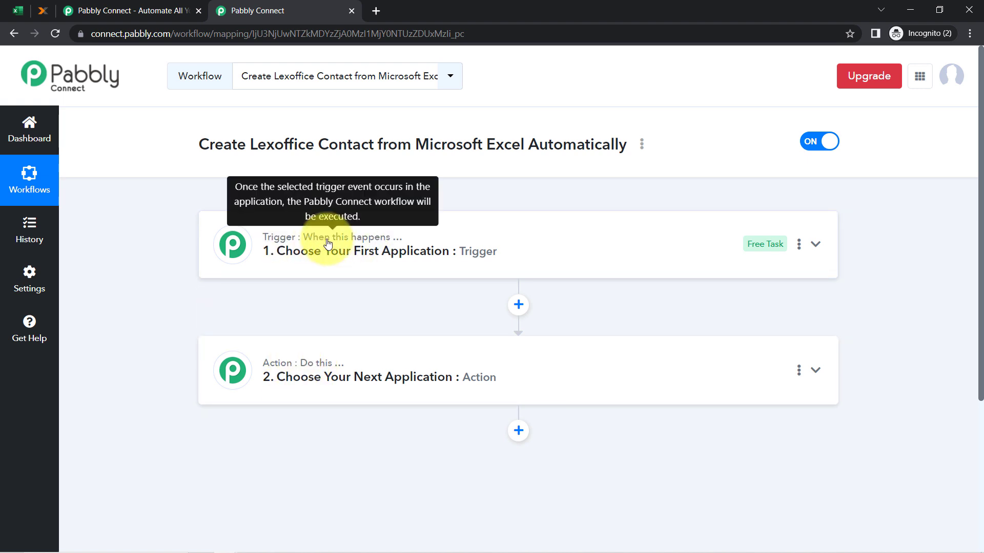
pyautogui.moveTo(336, 369)
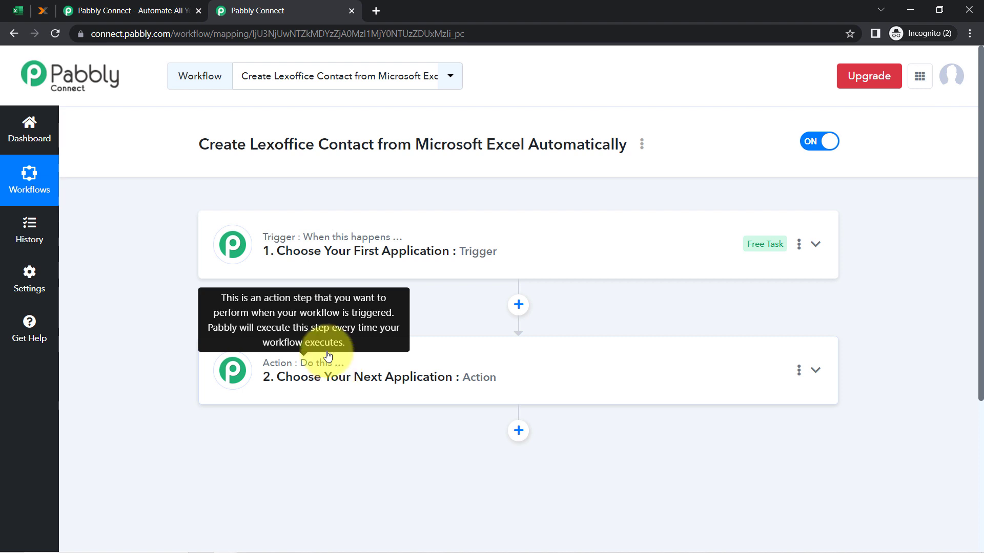
pyautogui.moveTo(373, 211)
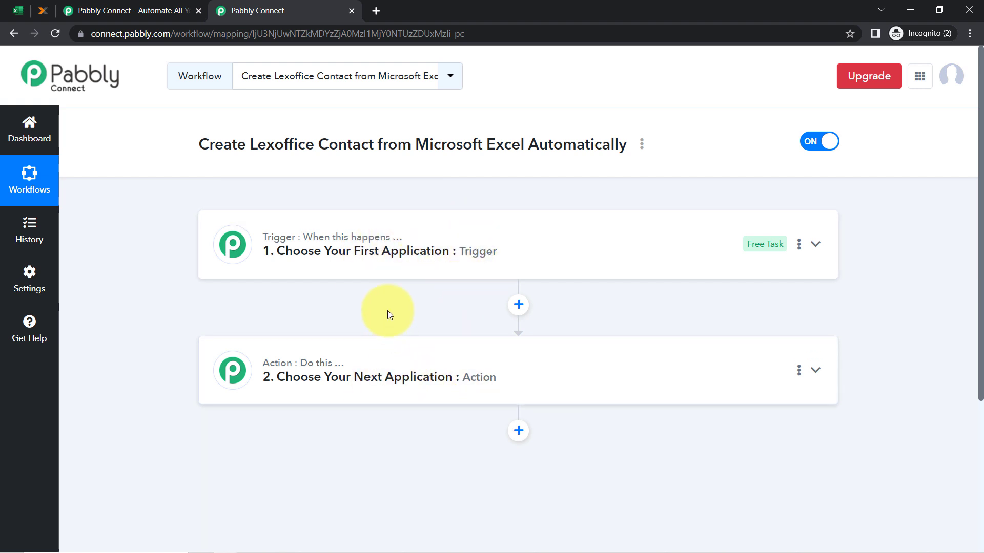
# Set Microsoft Excel as the trigger app
pyautogui.click(335, 259)
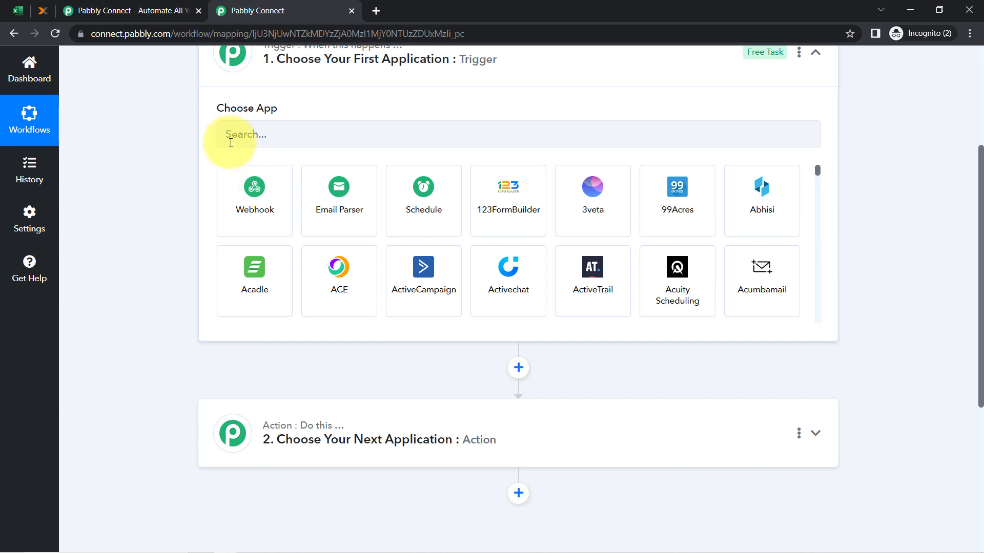
pyautogui.click(231, 143)
pyautogui.write('excel')
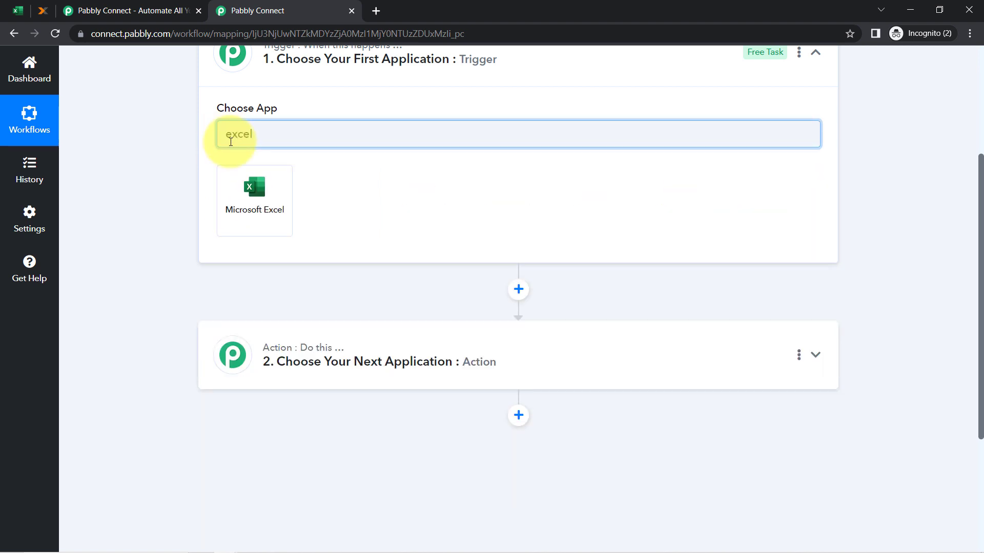
pyautogui.click(249, 194)
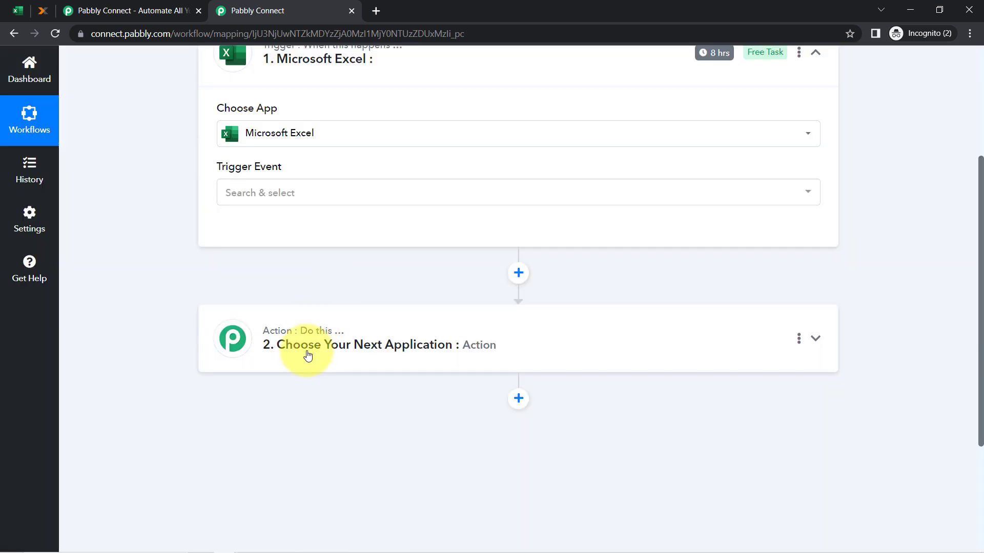
# Set lexoffice as the action app and collapse both steps
pyautogui.click(275, 352)
pyautogui.click(247, 417)
pyautogui.write('lexo')
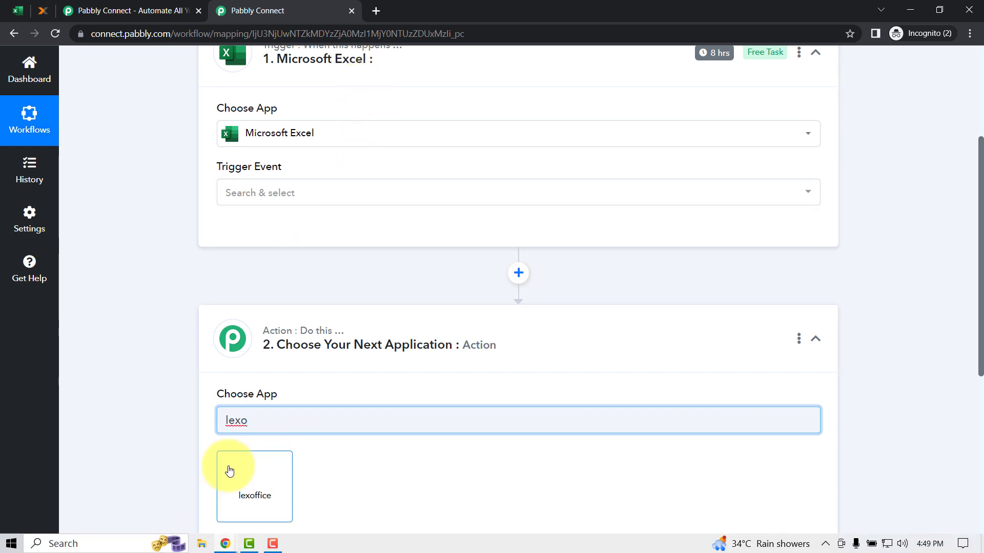
pyautogui.click(227, 468)
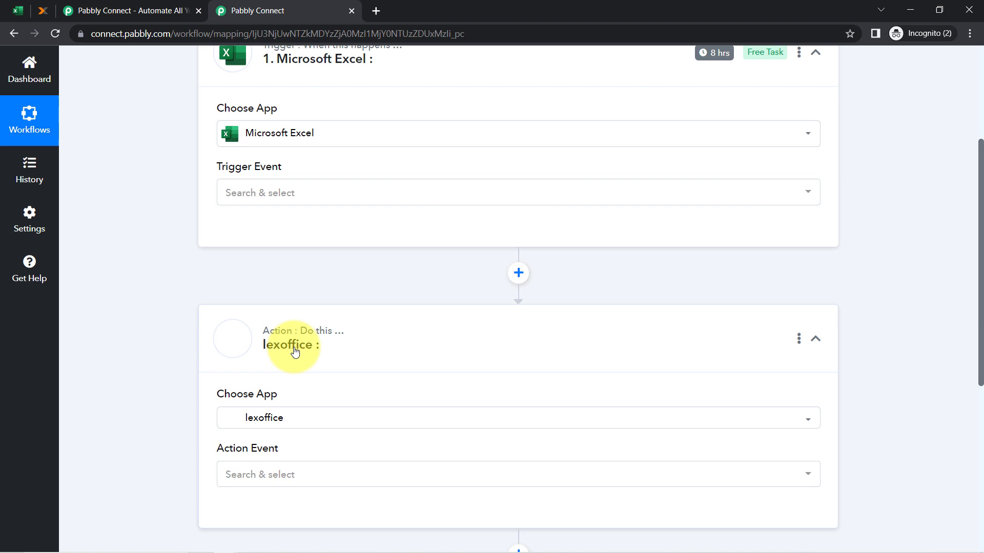
pyautogui.click(294, 351)
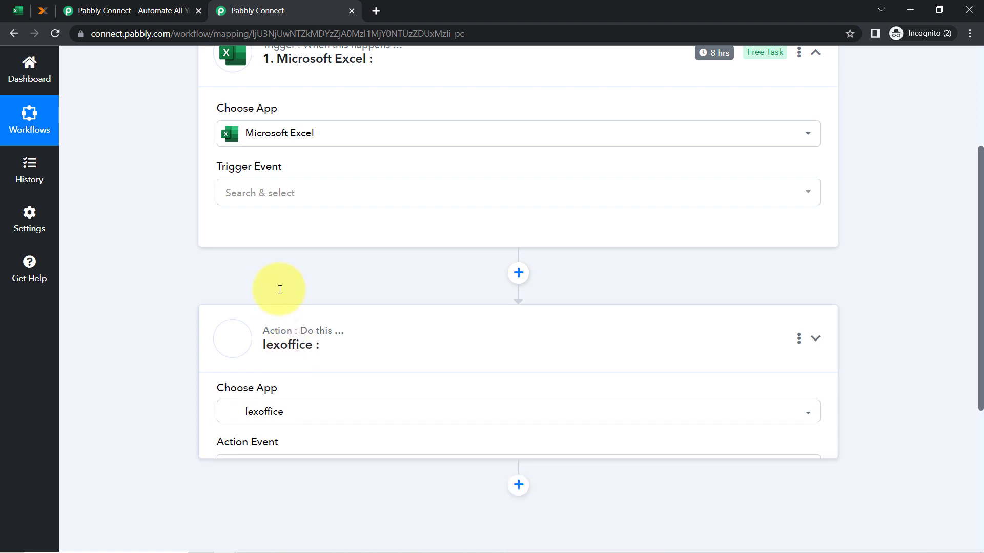
pyautogui.scroll(4, 277, 285)
pyautogui.click(283, 256)
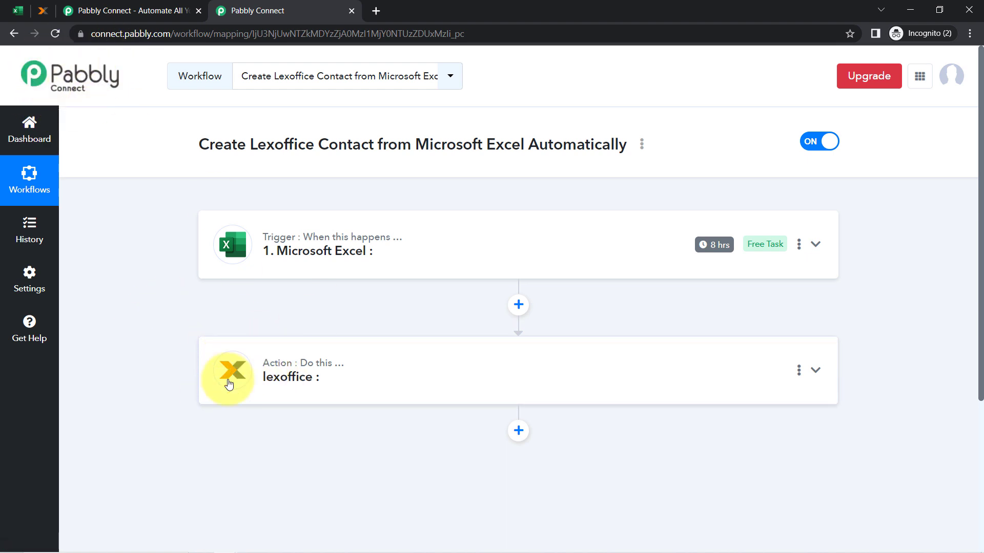
# Set the Excel trigger event to New Row in Worksheet
pyautogui.click(339, 272)
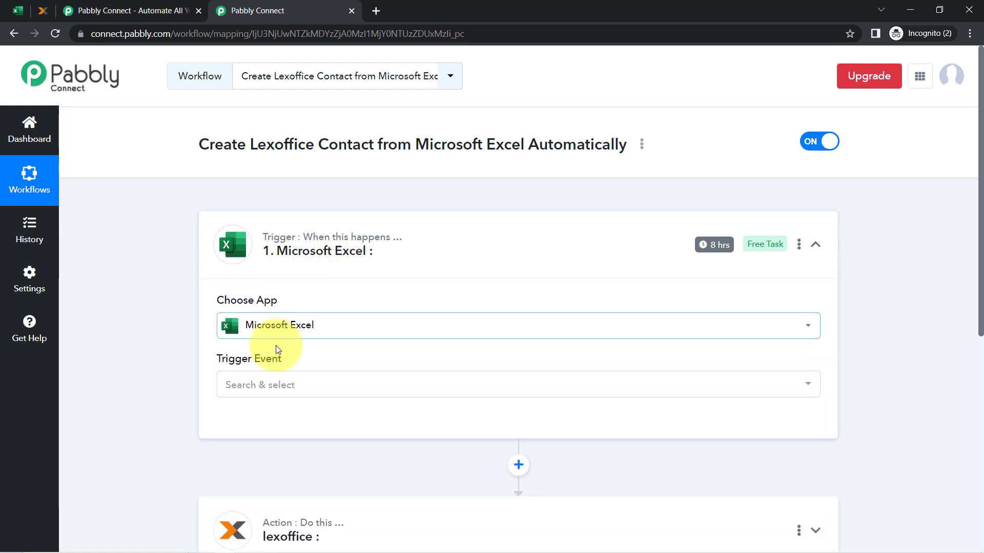
pyautogui.click(236, 392)
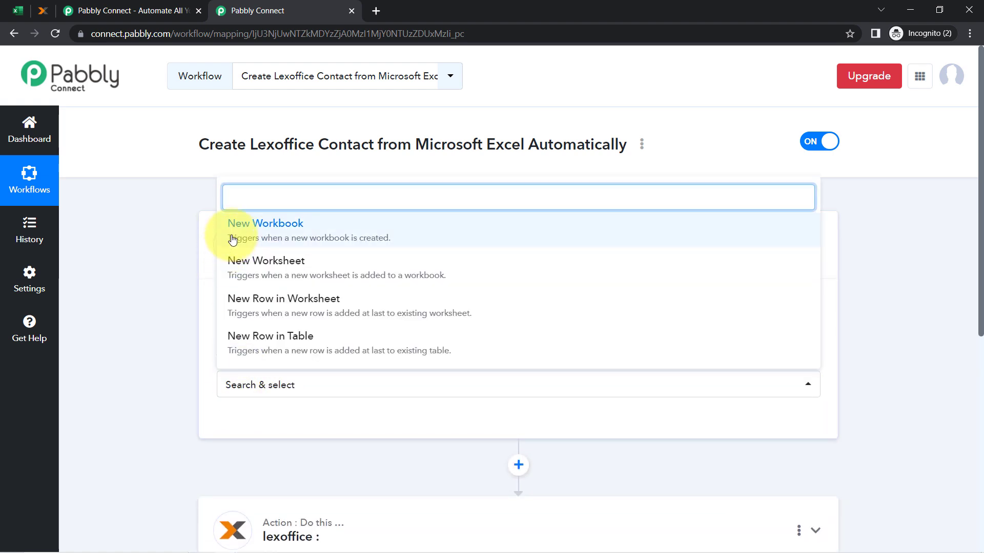
pyautogui.click(287, 310)
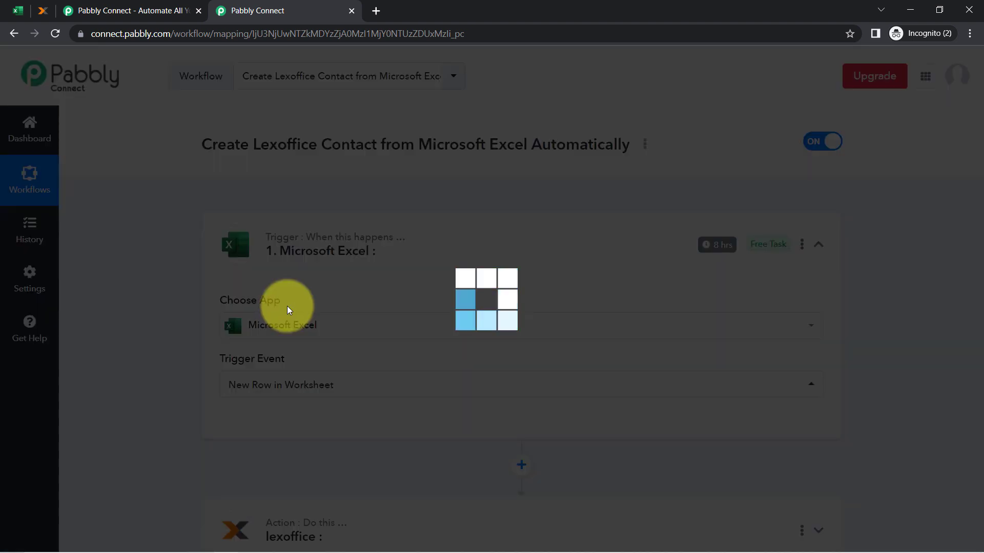
pyautogui.click(17, 10)
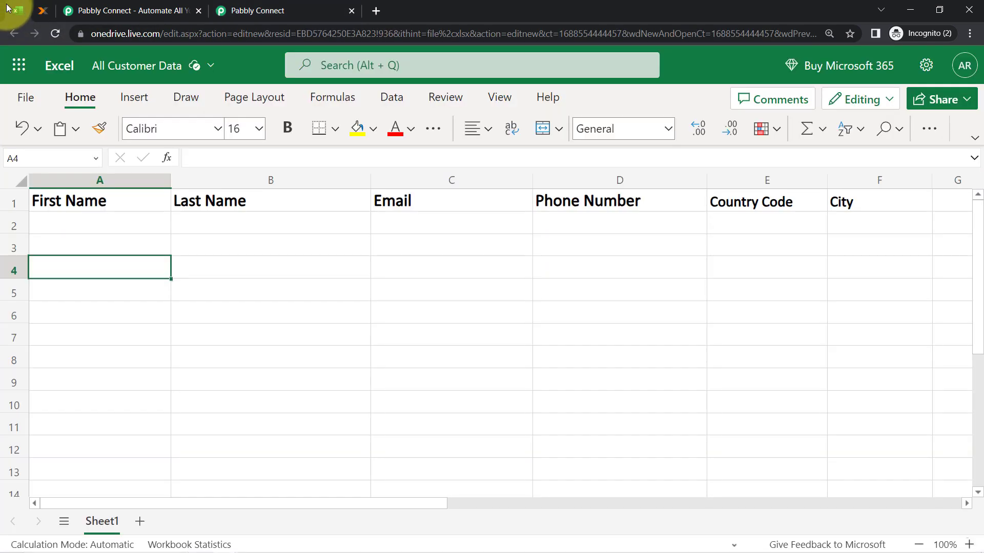
pyautogui.click(253, 10)
# Add and authorize a new Microsoft Excel connection, accepting the permissions
pyautogui.click(230, 433)
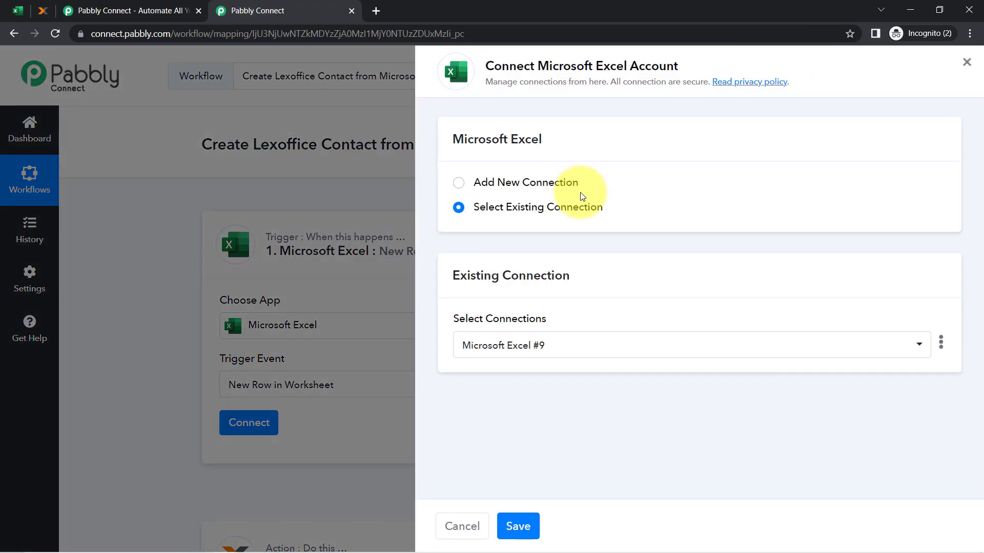
pyautogui.click(559, 187)
pyautogui.click(534, 335)
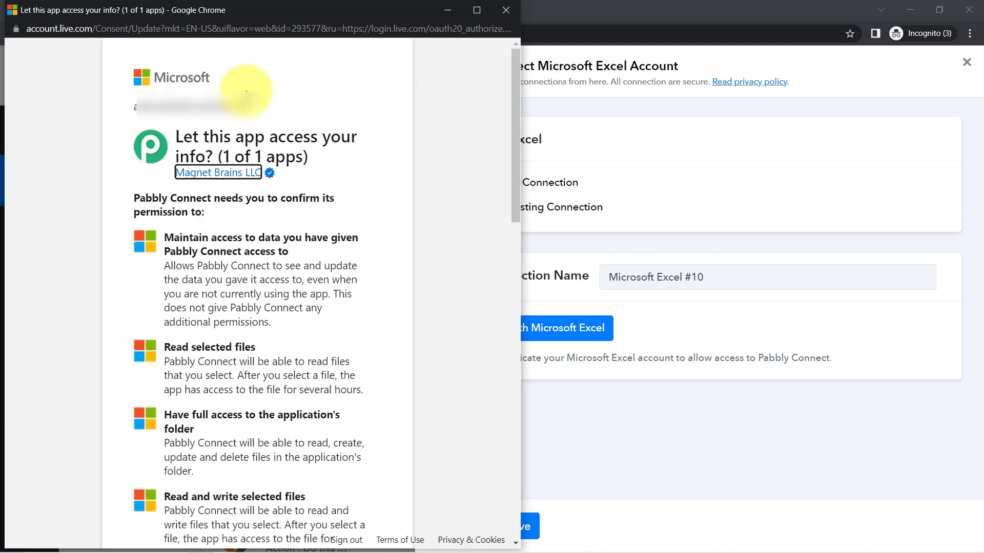
pyautogui.scroll(-15, 280, 301)
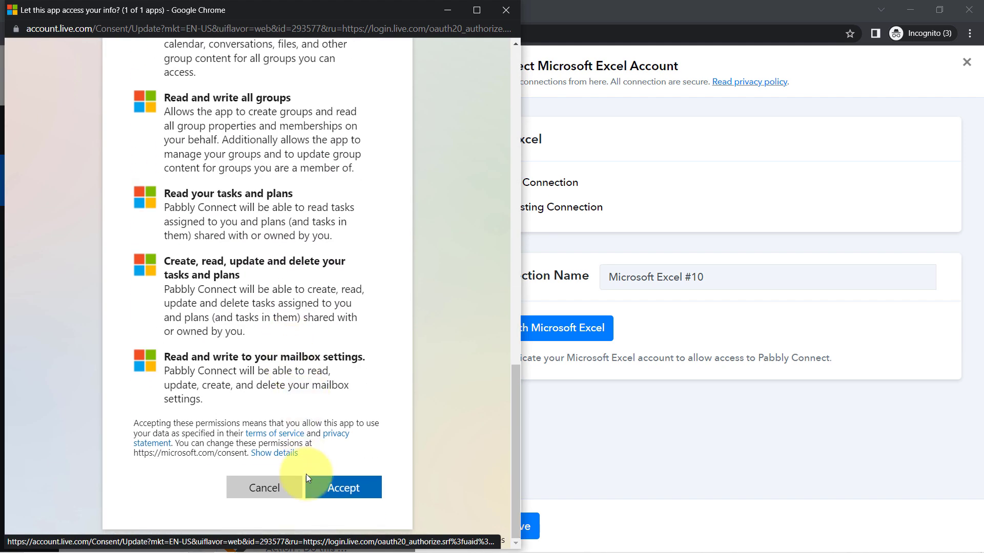
pyautogui.click(341, 485)
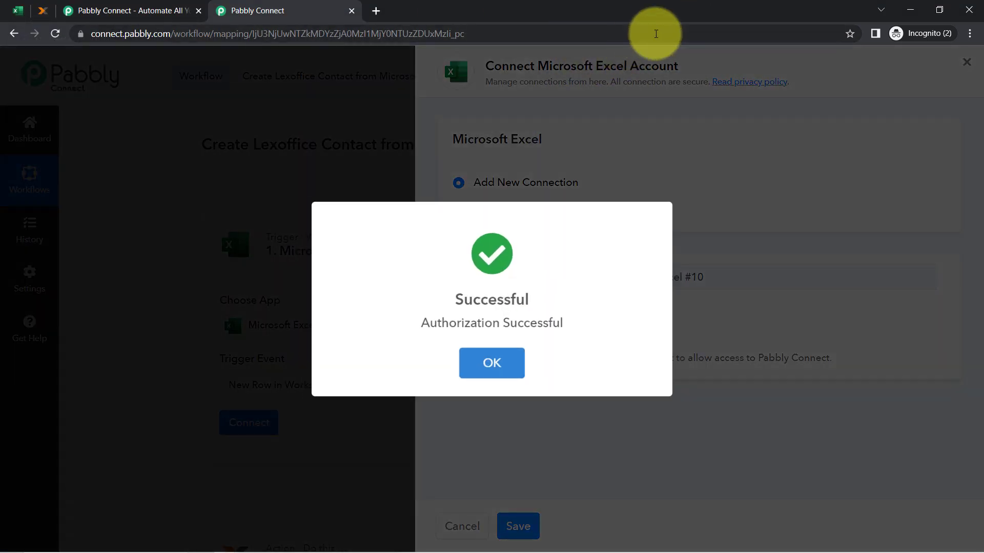
pyautogui.click(480, 365)
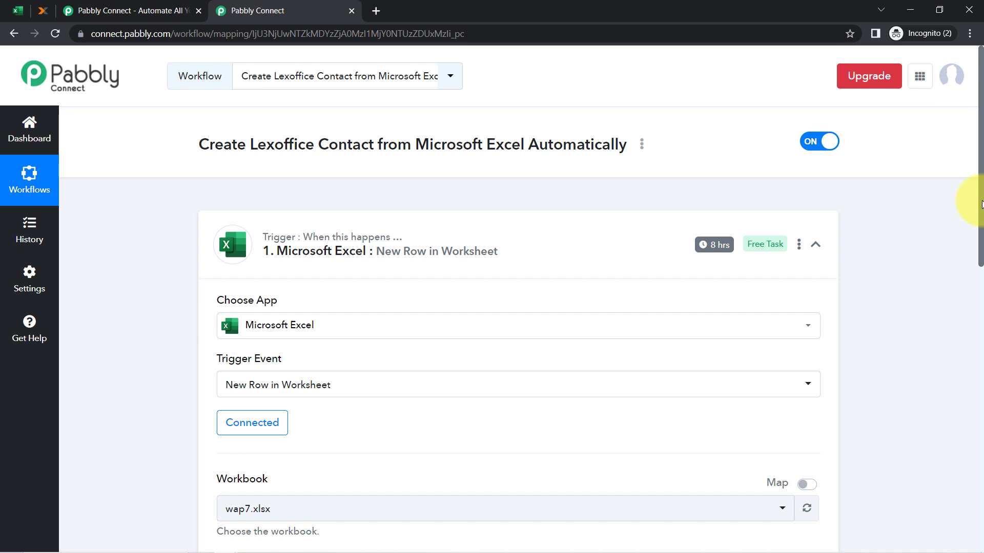
# Select All Customers Data.xlsx as the trigger's workbook
pyautogui.moveTo(982, 204); pyautogui.dragTo(981, 295)
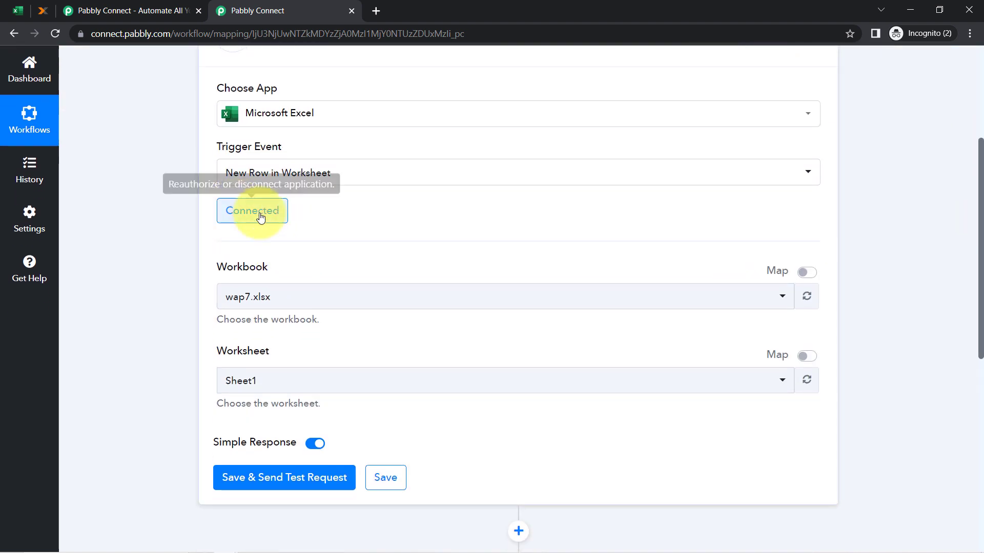
pyautogui.click(230, 305)
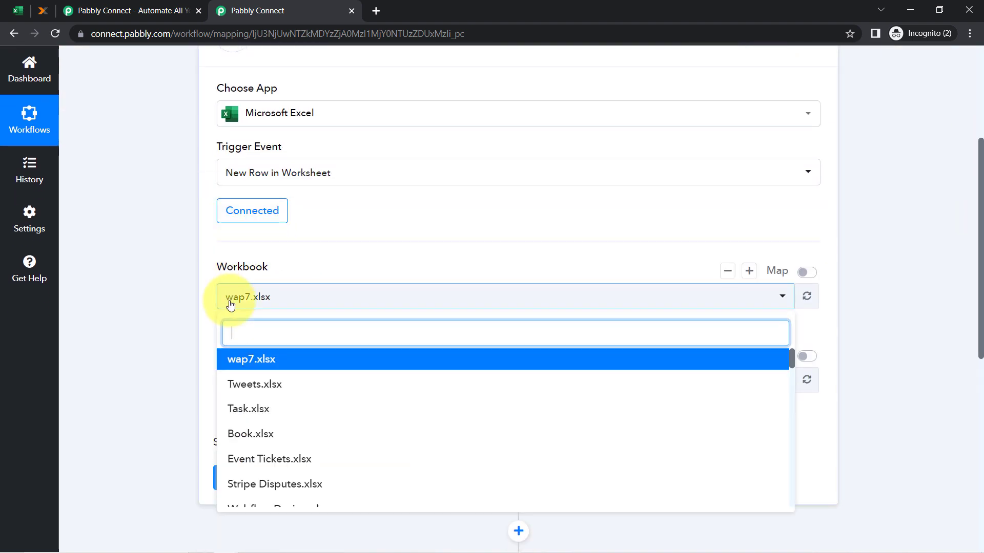
pyautogui.click(230, 302)
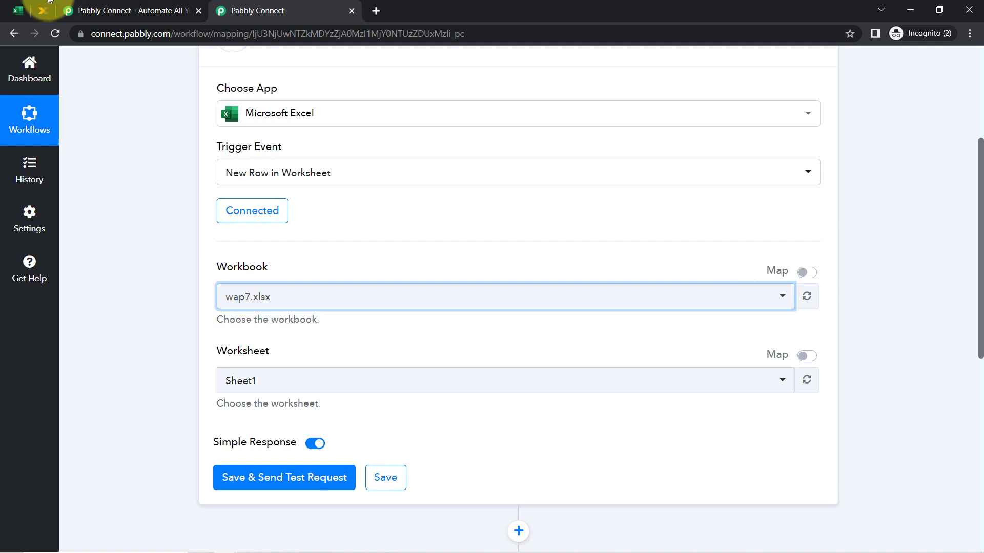
pyautogui.click(18, 10)
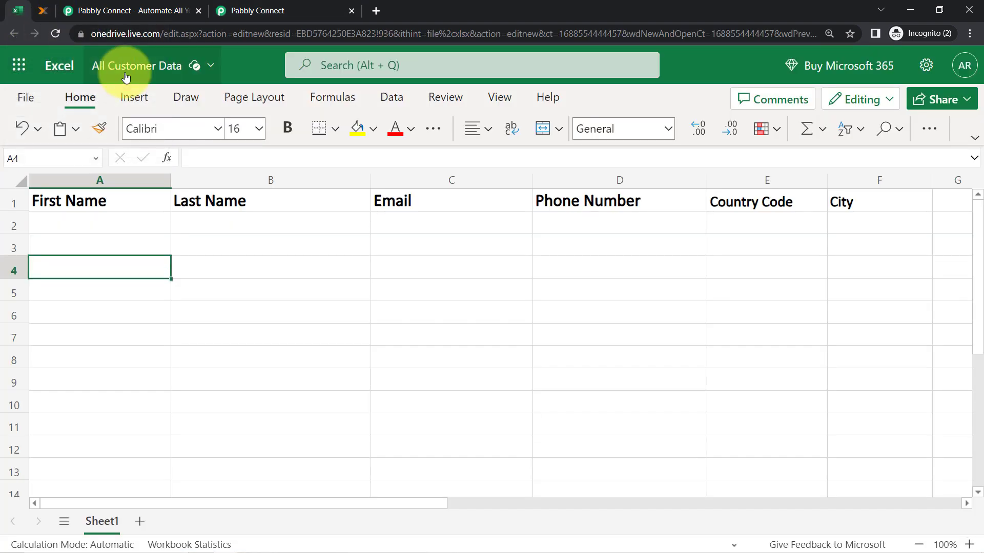
pyautogui.click(251, 10)
pyautogui.scroll(-3, 197, 226)
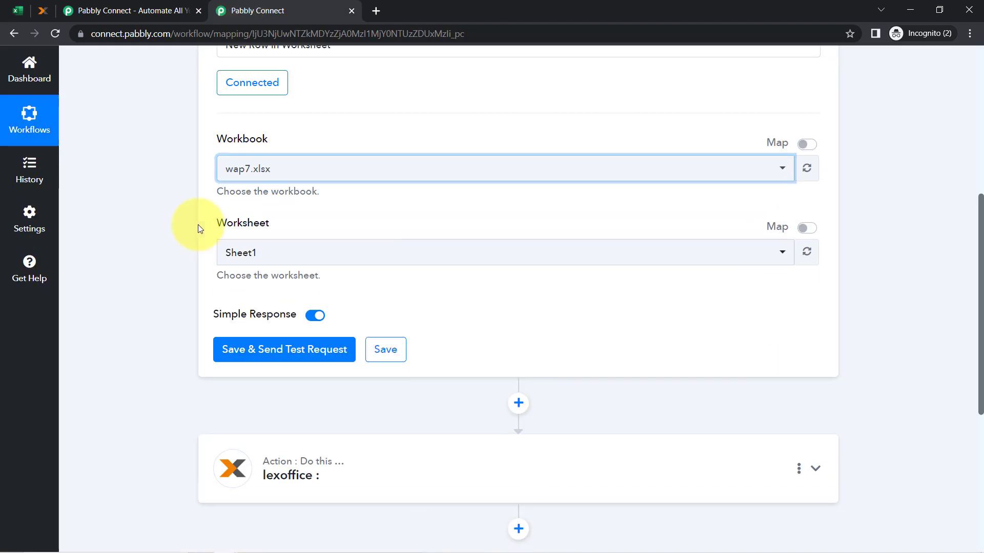
pyautogui.click(245, 169)
pyautogui.write('all cu')
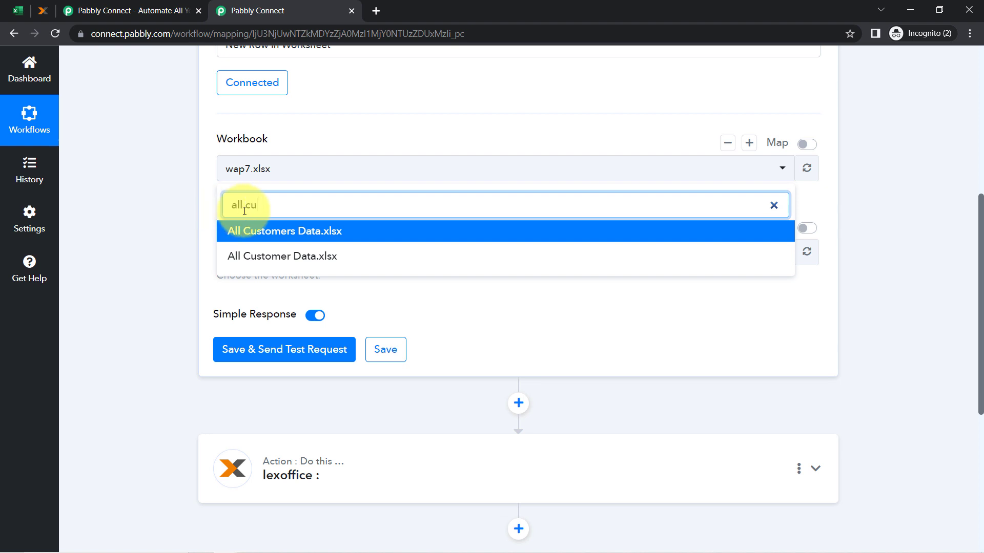
pyautogui.click(307, 233)
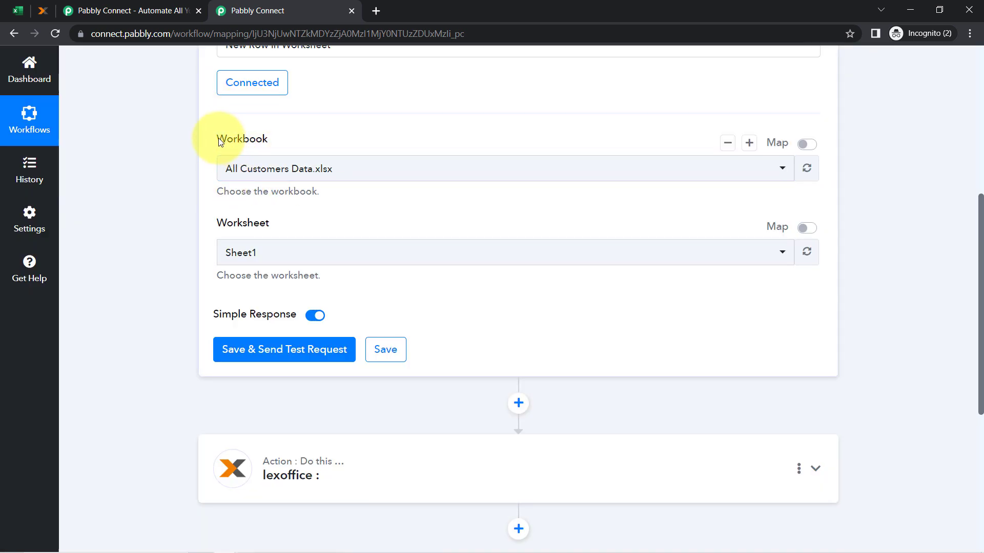
# Confirm the workbook name in the spreadsheet and keep Sheet1 as the worksheet
pyautogui.moveTo(218, 137); pyautogui.dragTo(251, 145)
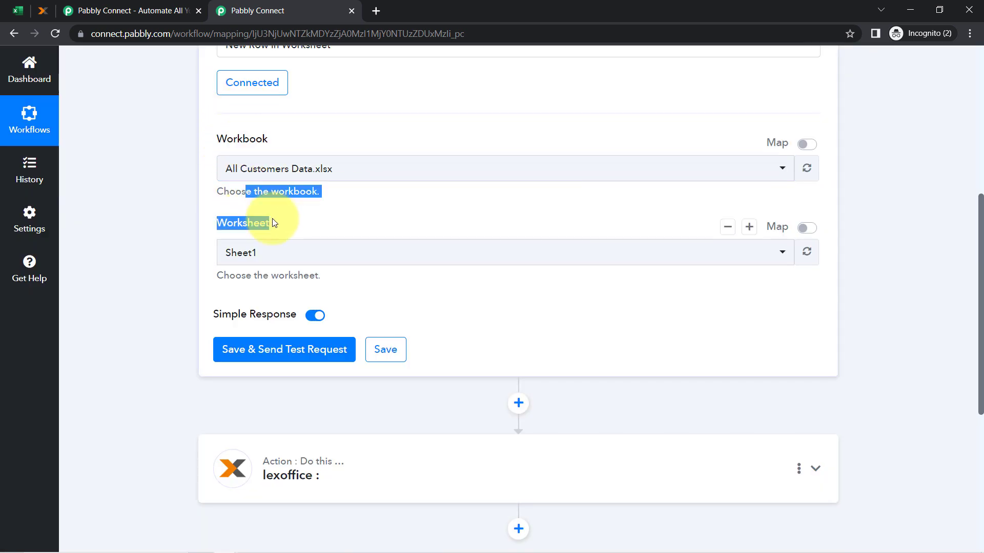
pyautogui.click(18, 7)
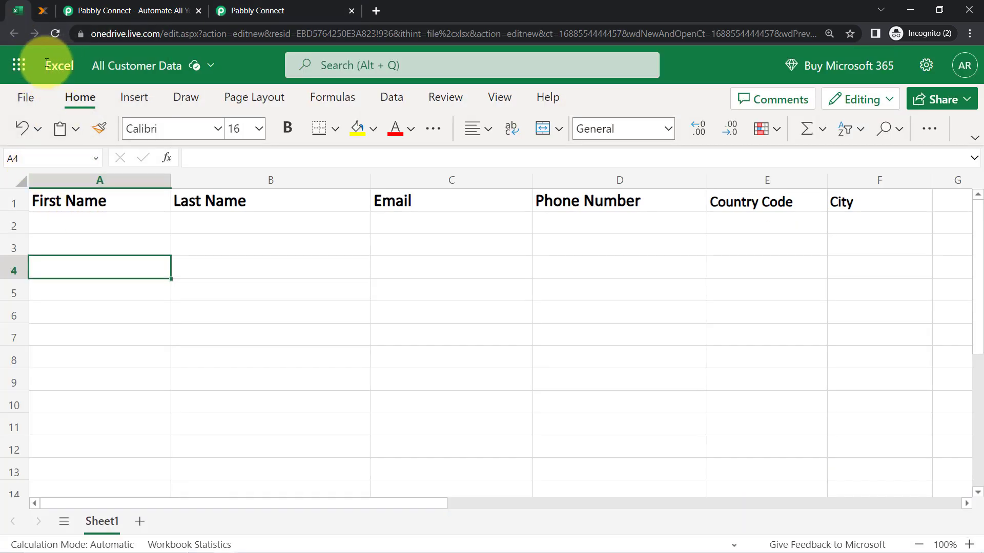
pyautogui.click(235, 6)
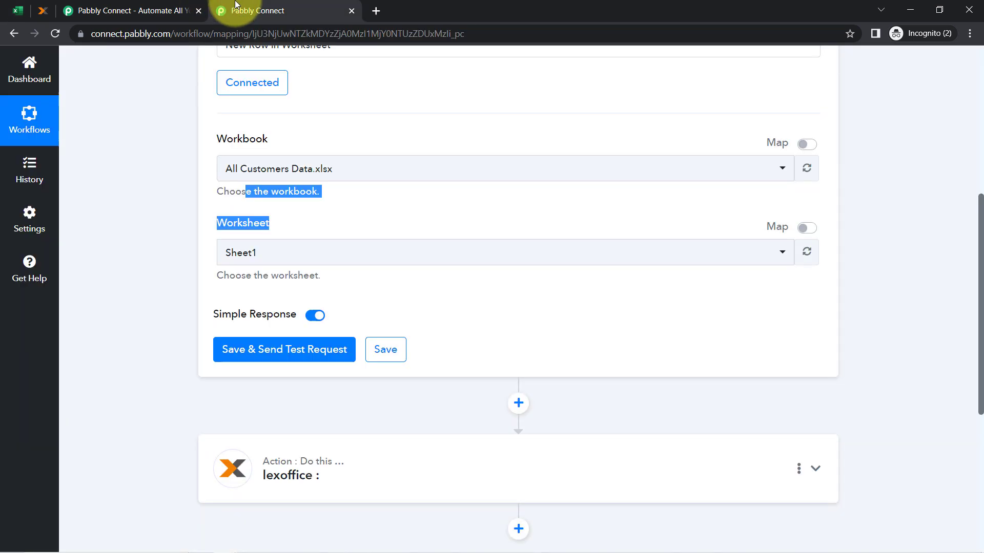
pyautogui.click(241, 254)
pyautogui.click(236, 321)
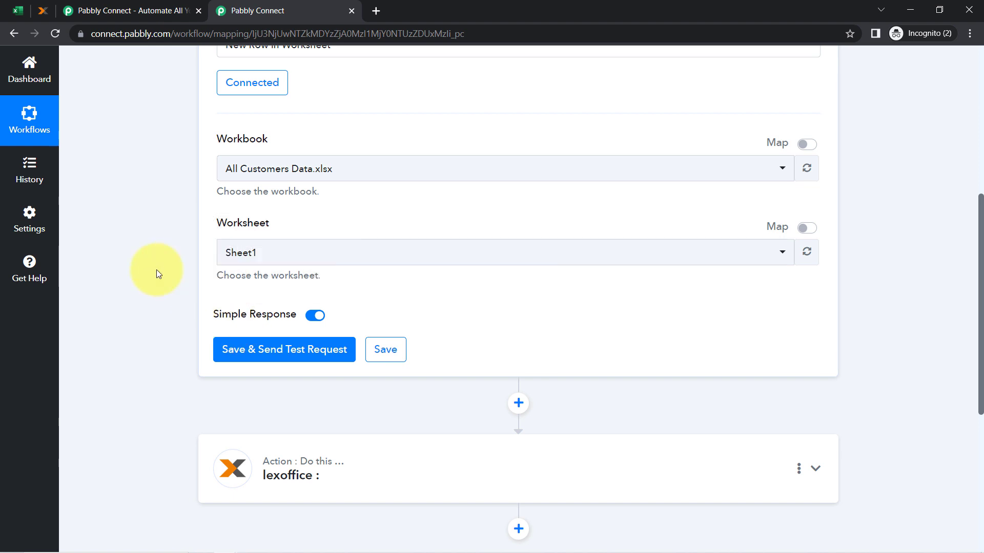
pyautogui.click(18, 10)
# Enter first name Test and last name Customer in row 2 of the sheet
pyautogui.click(153, 221)
pyautogui.click(236, 222)
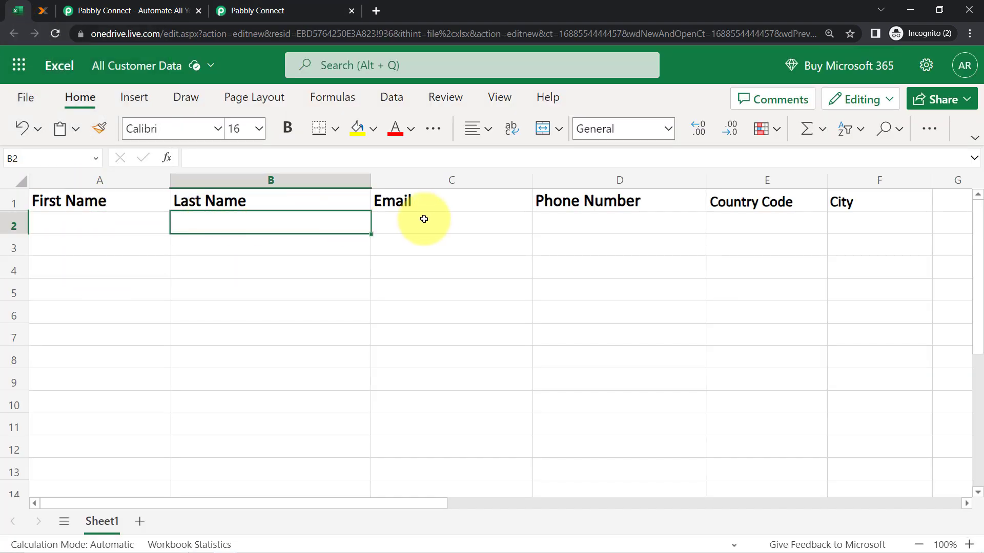
pyautogui.click(423, 219)
pyautogui.click(63, 217)
pyautogui.write('Test')
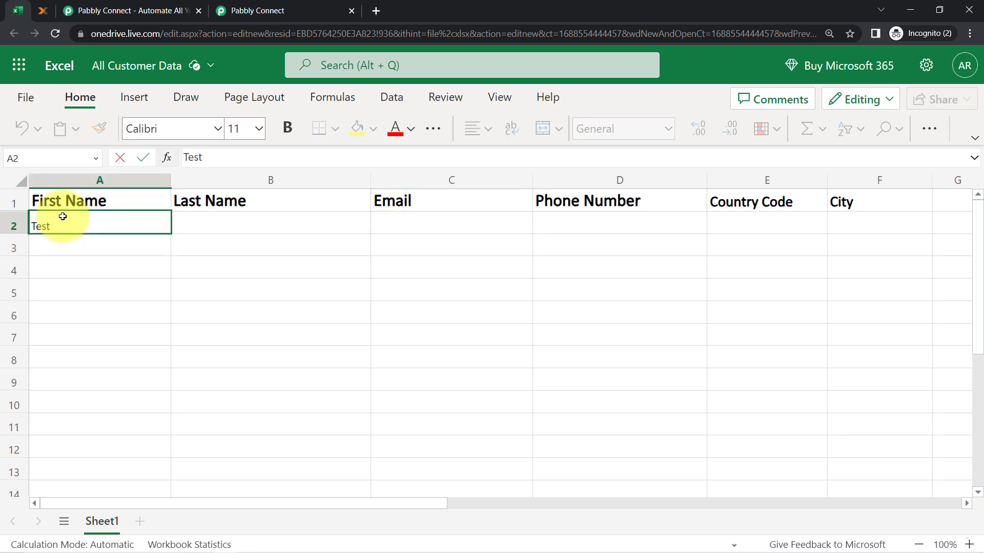
pyautogui.press('Return')
pyautogui.press('Right')
pyautogui.press('Up')
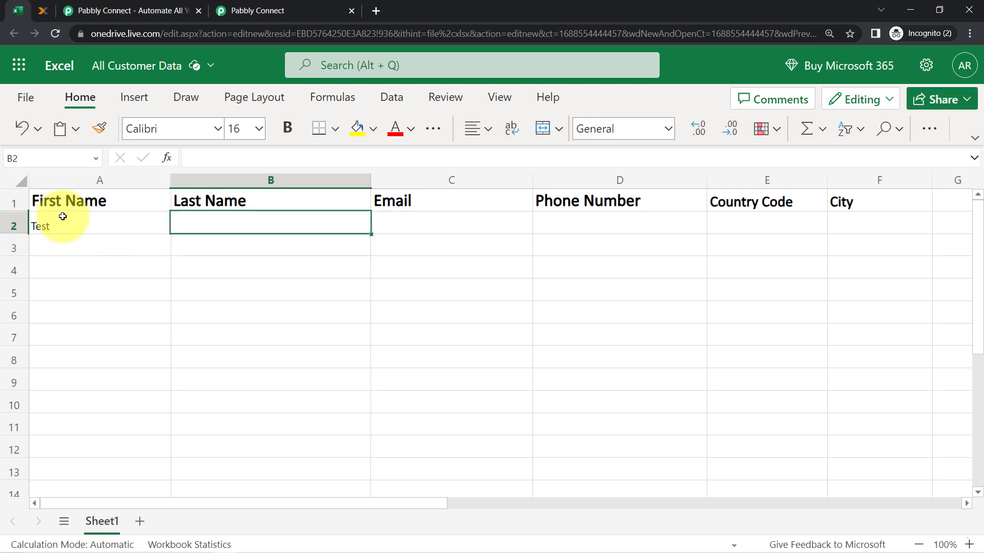
pyautogui.write('c')
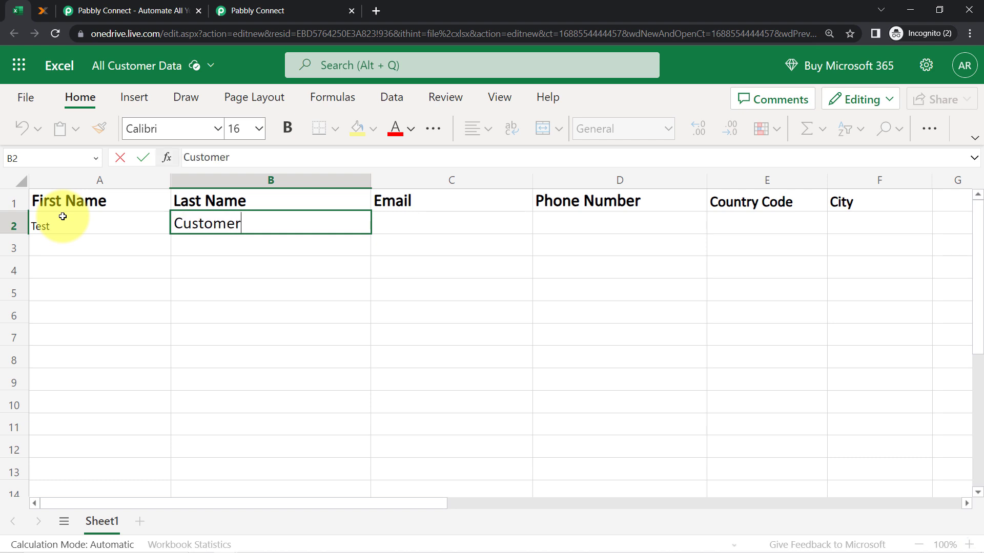
pyautogui.press('Return')
# Fill row 2 with a demo e-mail, the phone number, country IN and city Bhopal
pyautogui.press('Right')
pyautogui.press('Up')
pyautogui.write('dem')
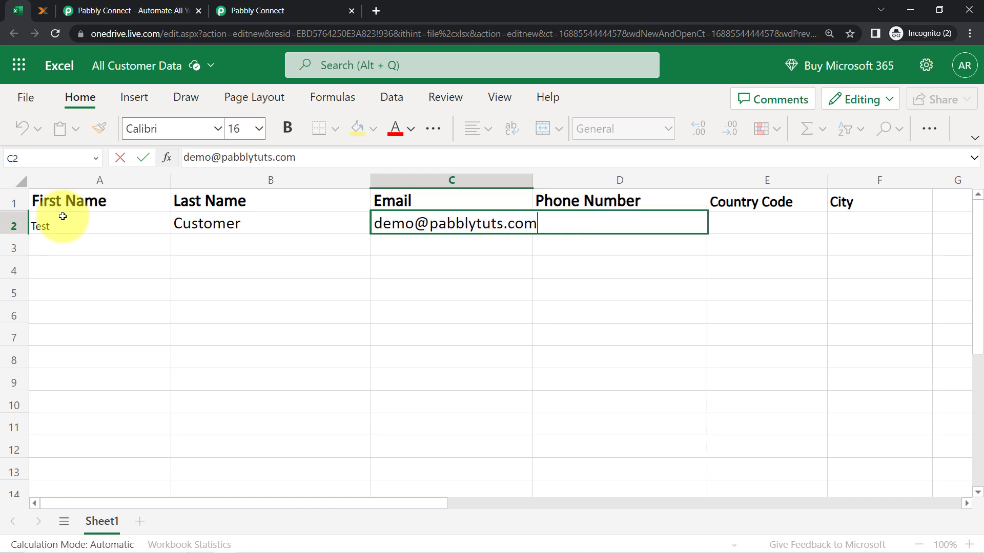
pyautogui.press('Return')
pyautogui.press('Right')
pyautogui.press('Up')
pyautogui.write('+')
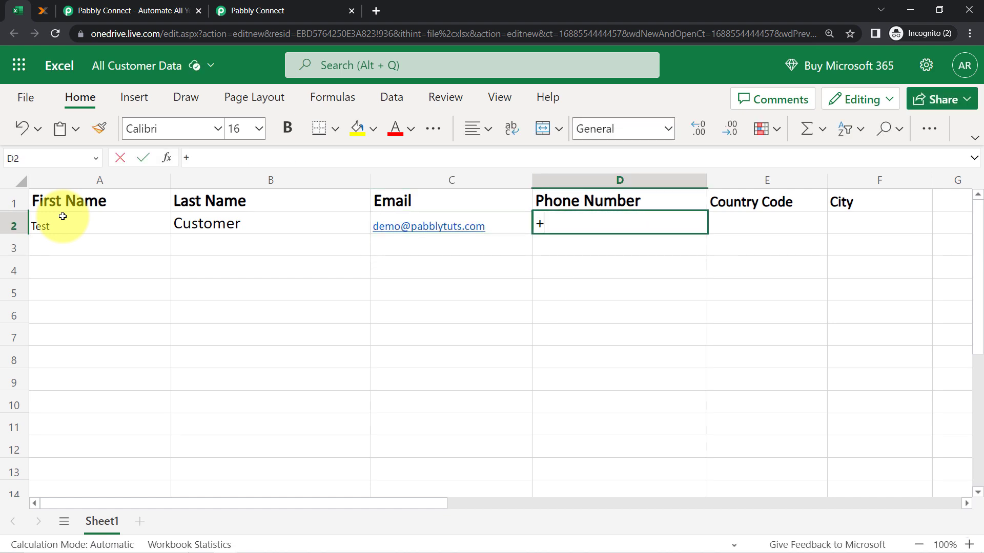
pyautogui.write('919666666666')
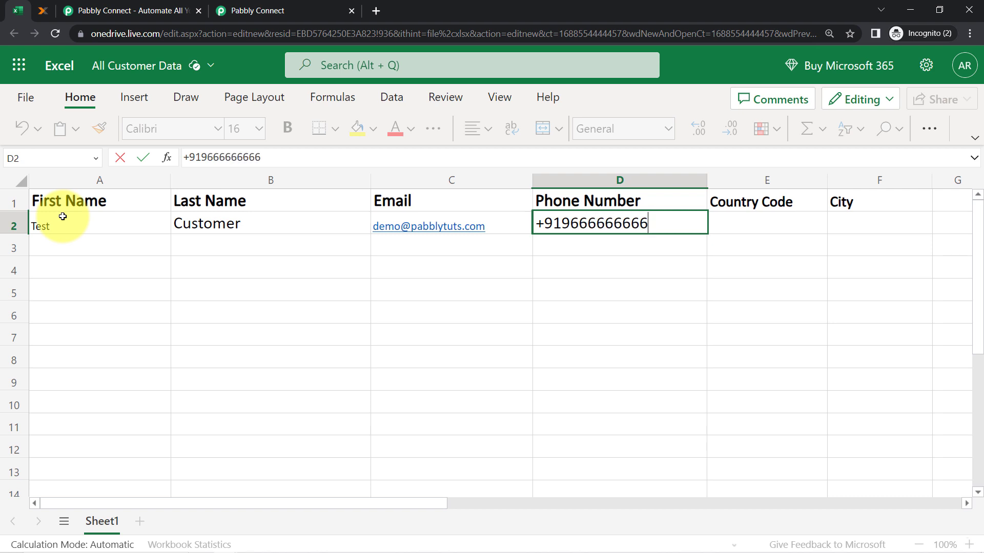
pyautogui.click(792, 228)
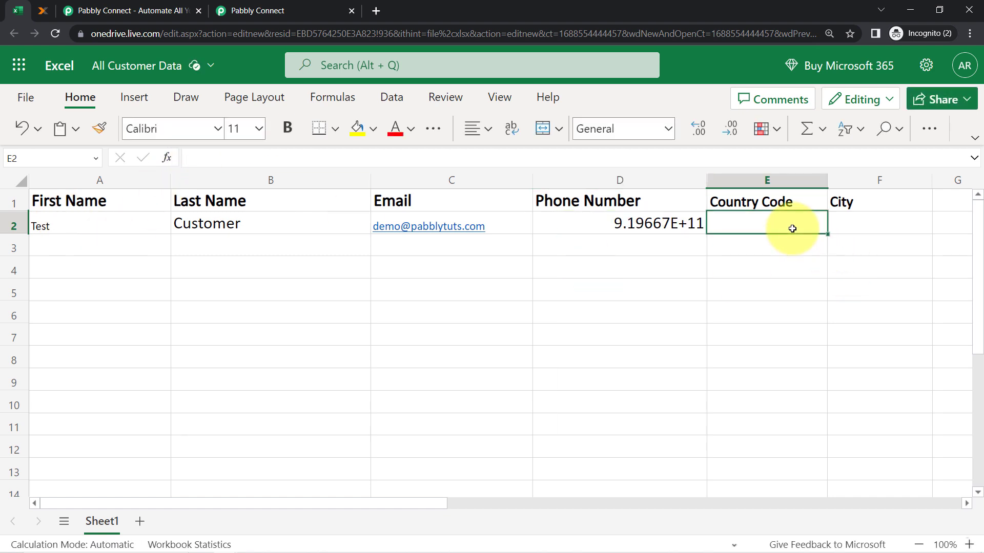
pyautogui.write('IN')
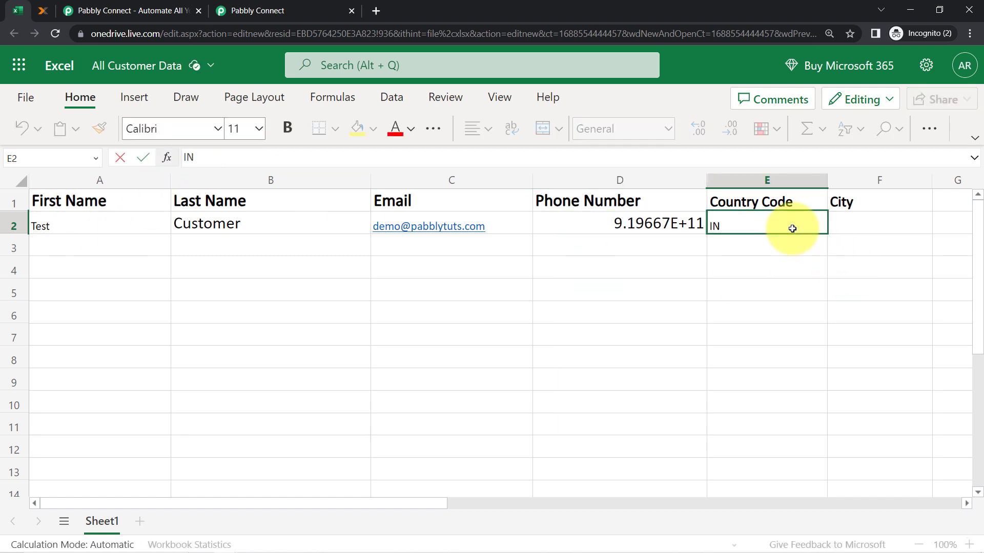
pyautogui.click(892, 221)
pyautogui.write('Bhopal')
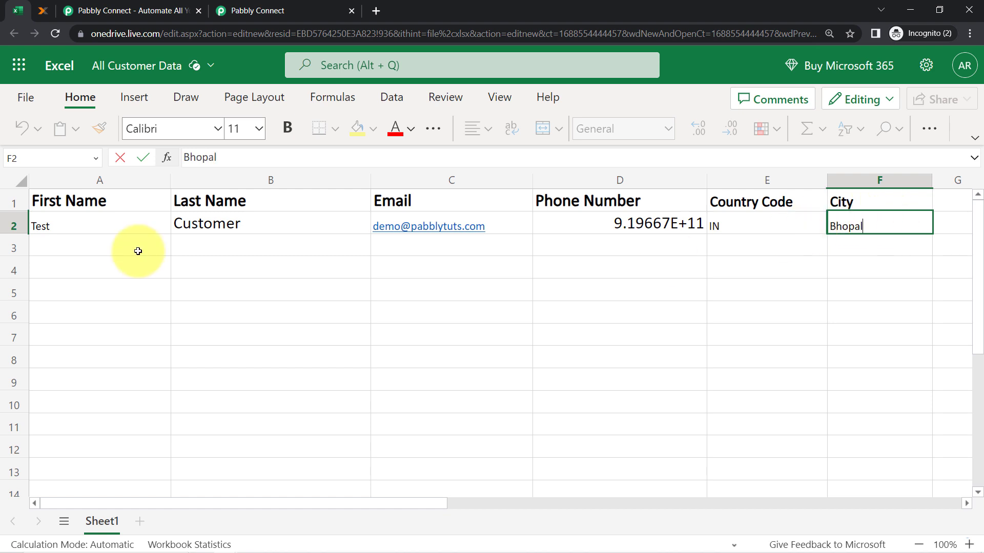
pyautogui.click(14, 226)
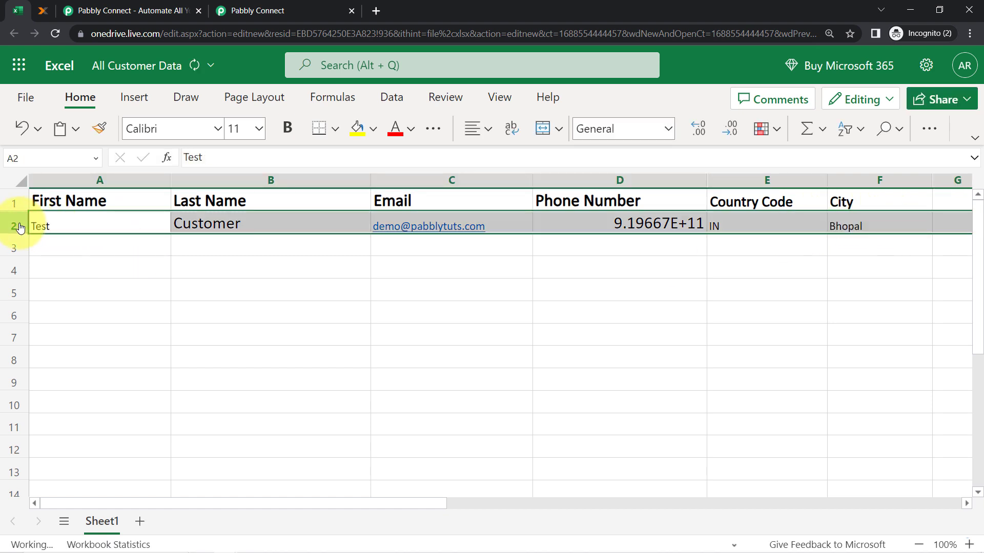
# Set row 2 to font size 14 and format the Phone Number column as text
pyautogui.click(260, 128)
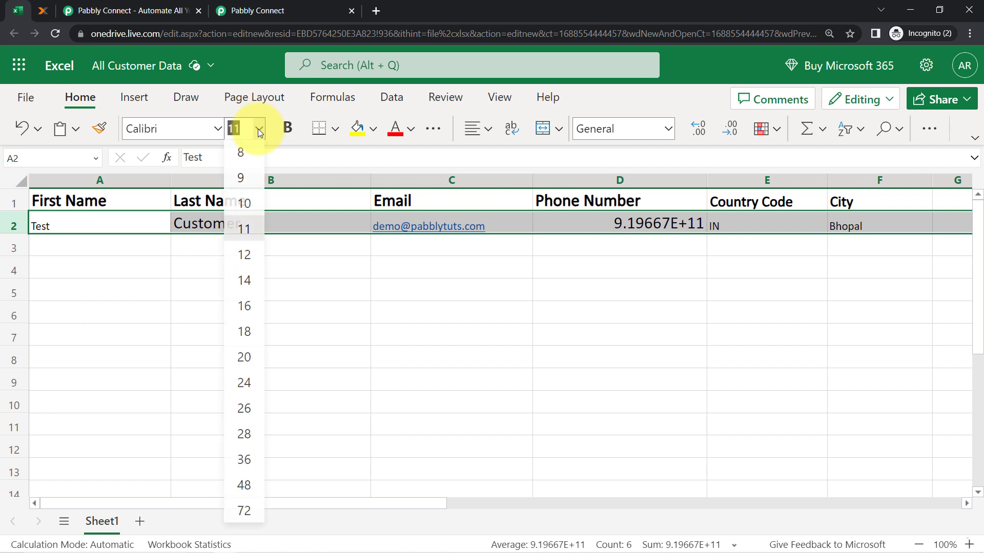
pyautogui.click(244, 281)
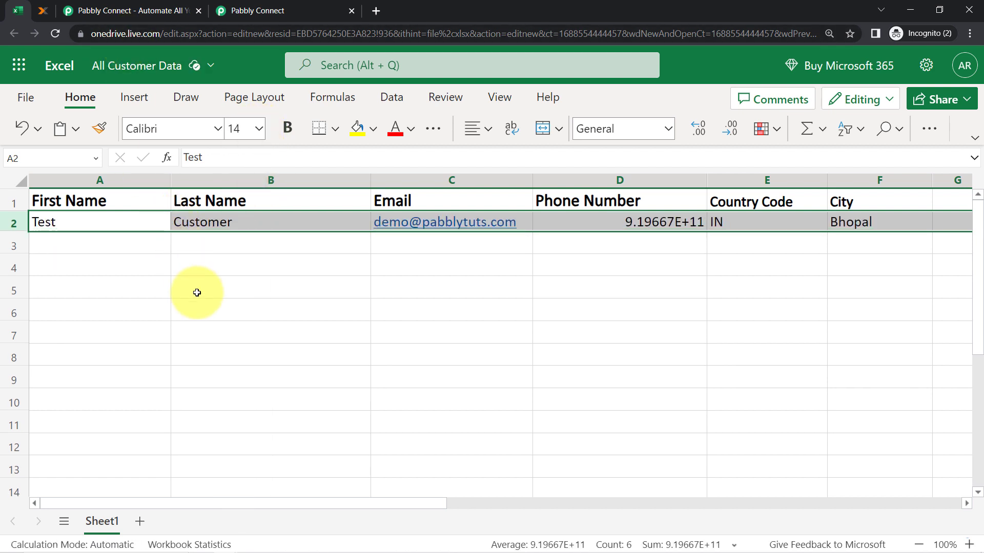
pyautogui.click(197, 293)
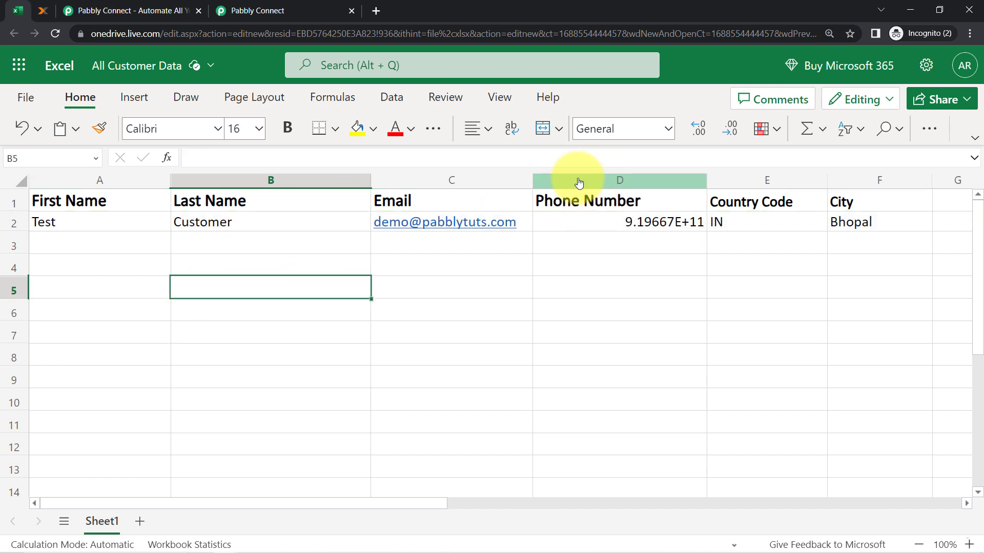
pyautogui.click(579, 183)
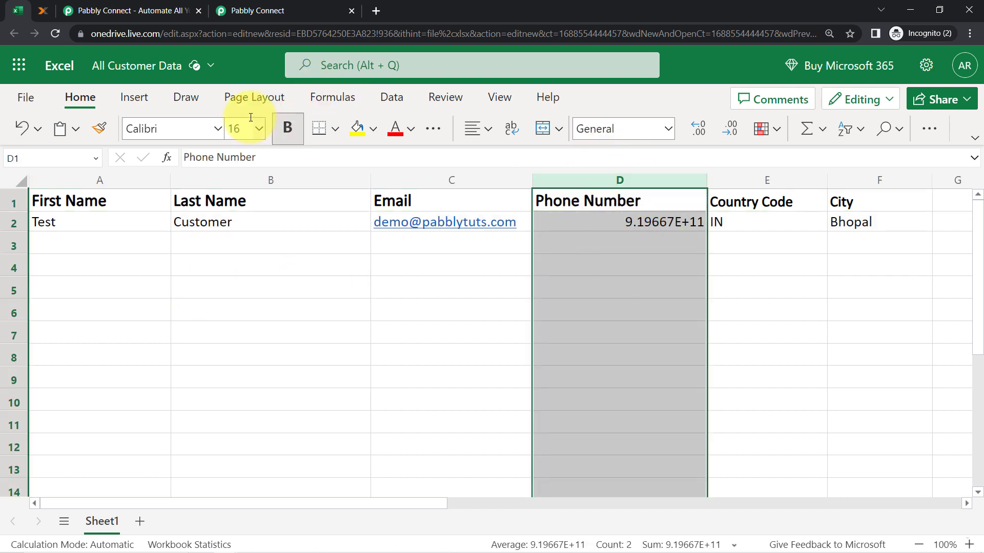
pyautogui.click(385, 97)
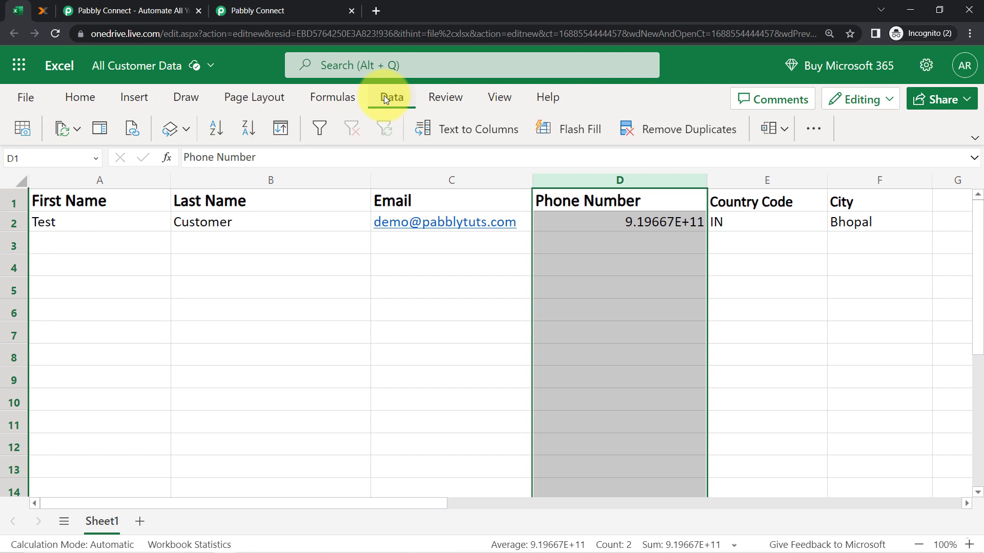
pyautogui.rightClick(600, 183)
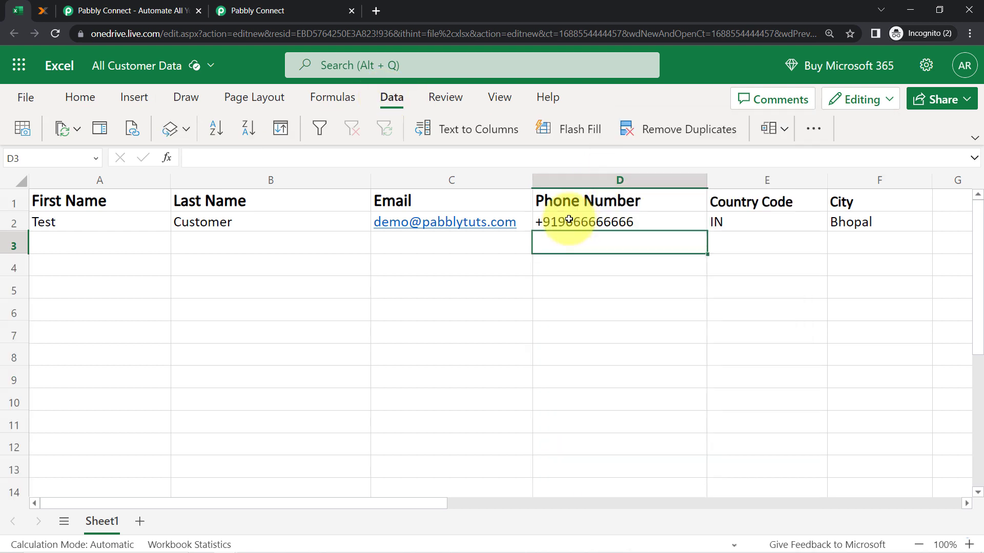
pyautogui.click(562, 228)
pyautogui.click(374, 320)
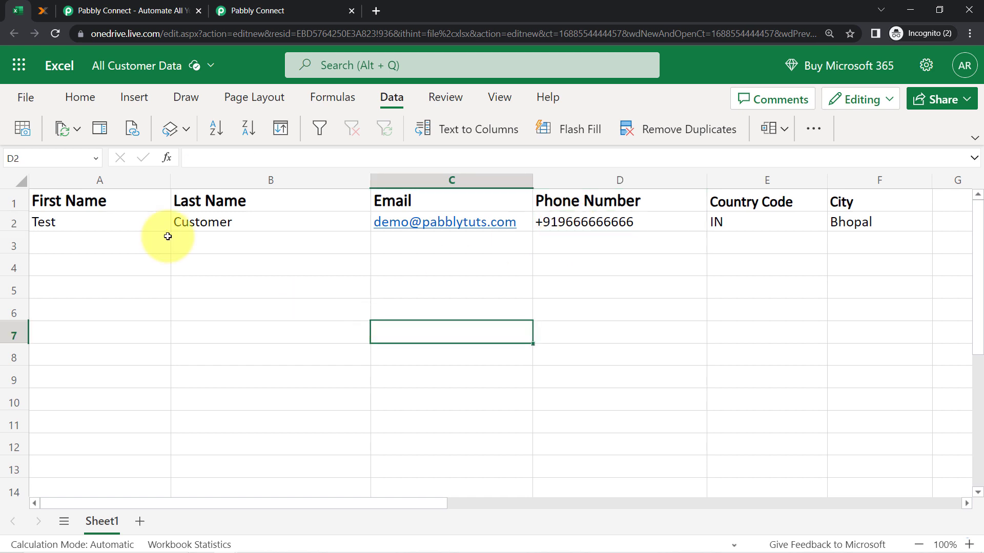
pyautogui.click(290, 6)
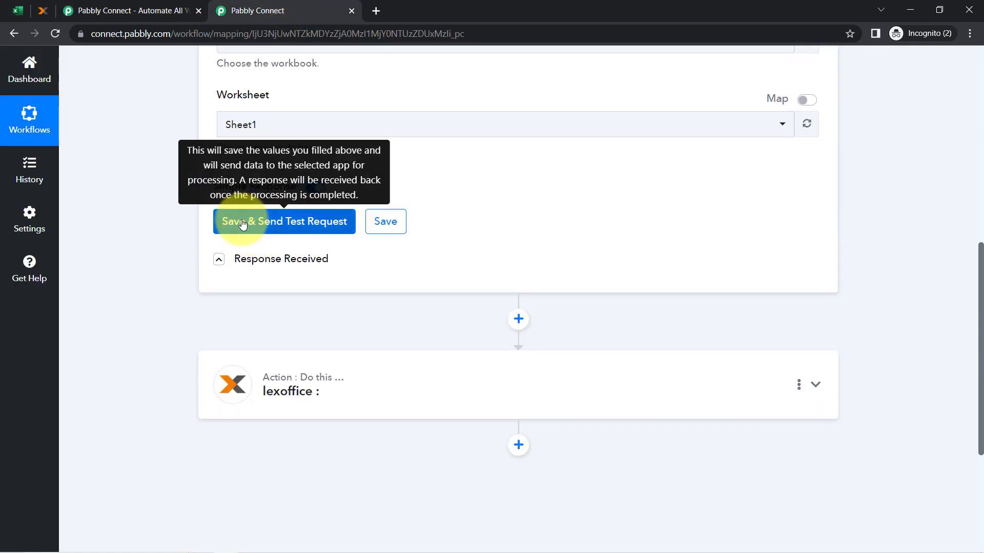
# Fetch a test row and review the received Test, Customer, e-mail, phone and IN values
pyautogui.click(243, 223)
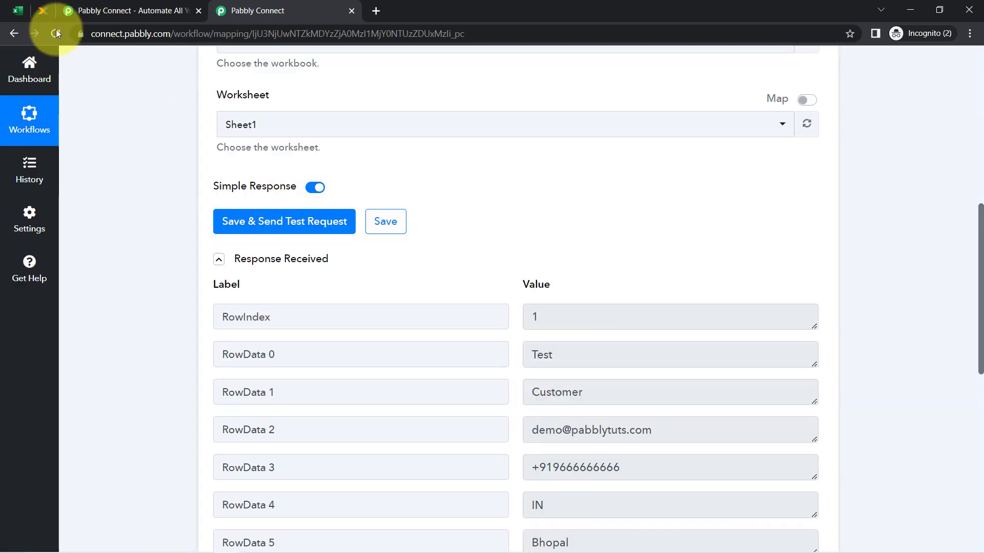
pyautogui.click(17, 13)
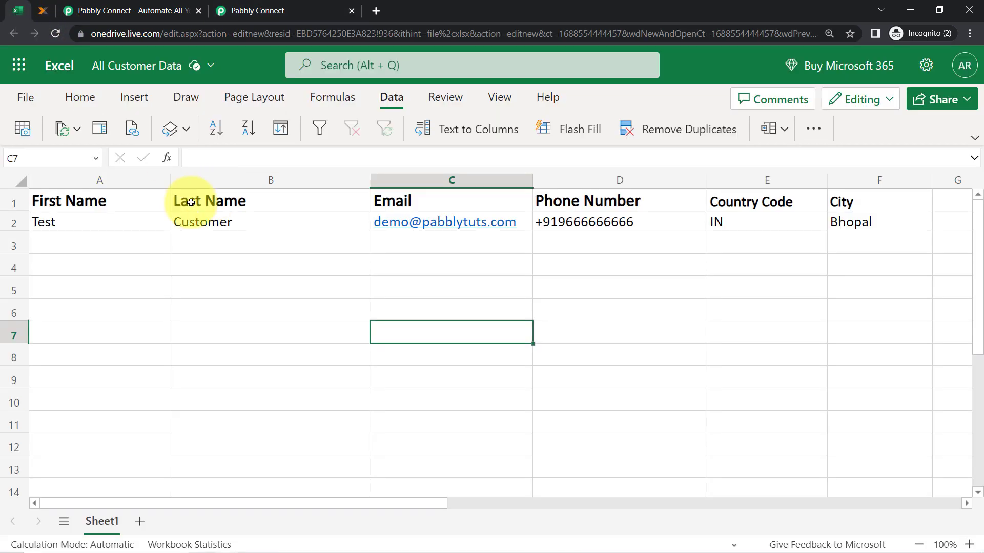
pyautogui.click(249, 11)
pyautogui.scroll(-3, 155, 293)
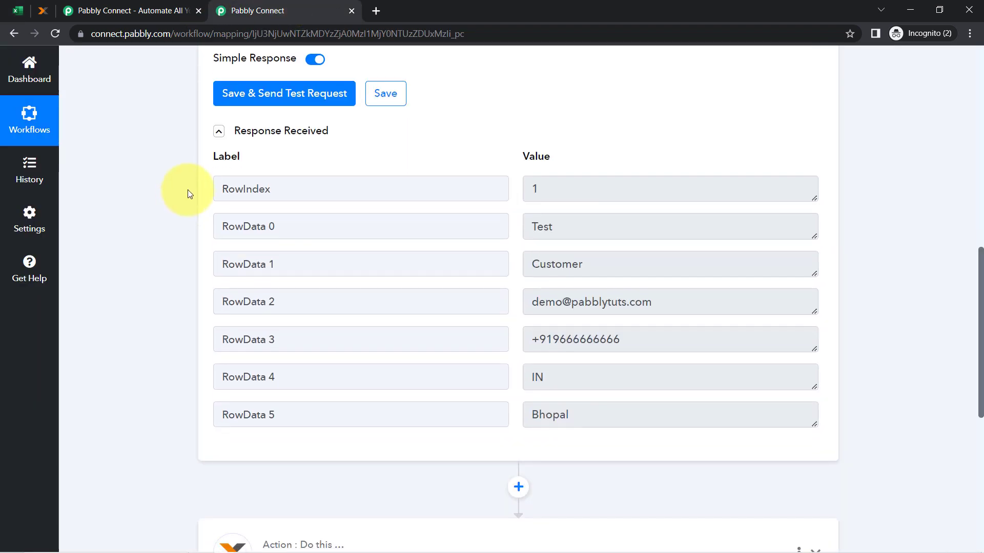
pyautogui.click(218, 133)
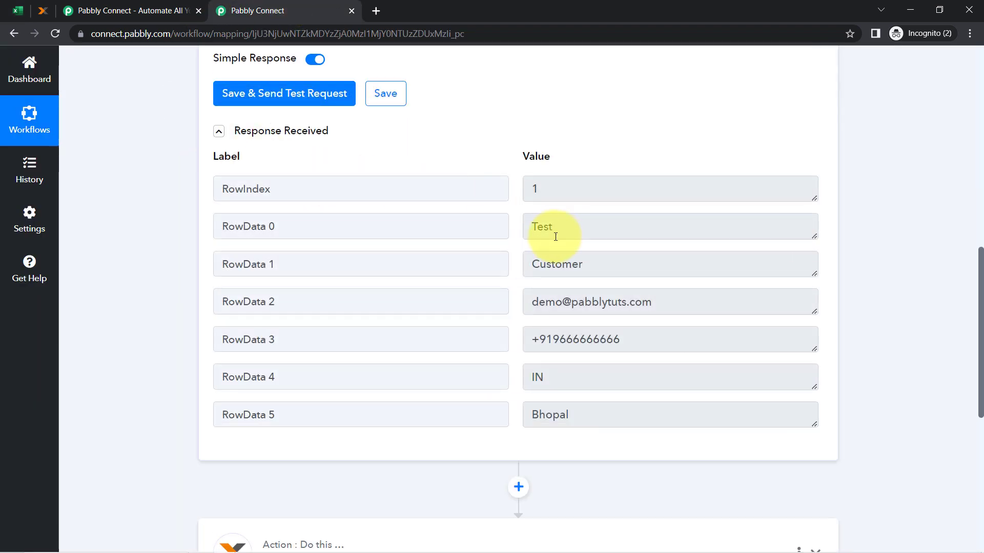
pyautogui.doubleClick(555, 237)
pyautogui.doubleClick(543, 259)
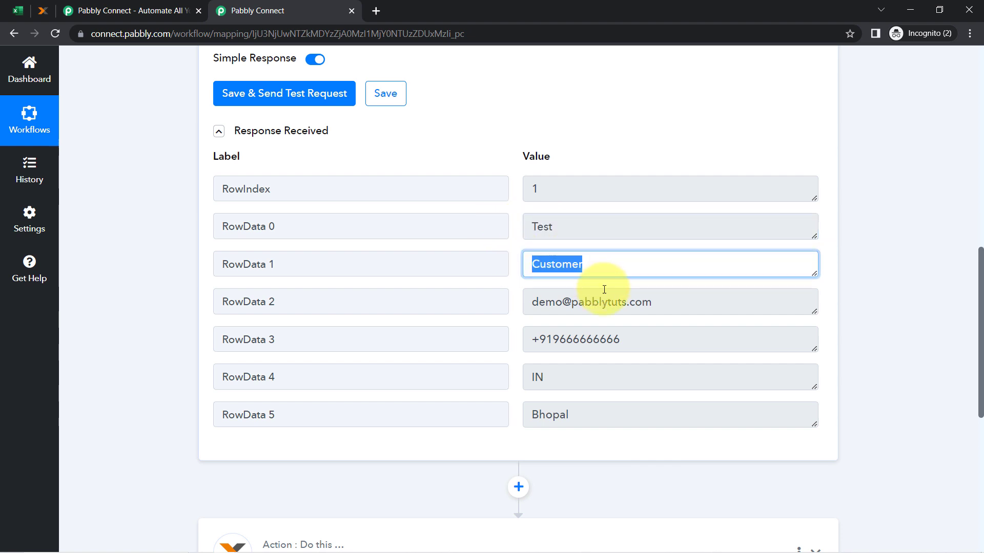
pyautogui.moveTo(602, 300); pyautogui.dragTo(526, 300)
pyautogui.moveTo(573, 338); pyautogui.dragTo(500, 352)
pyautogui.moveTo(552, 388); pyautogui.dragTo(518, 410)
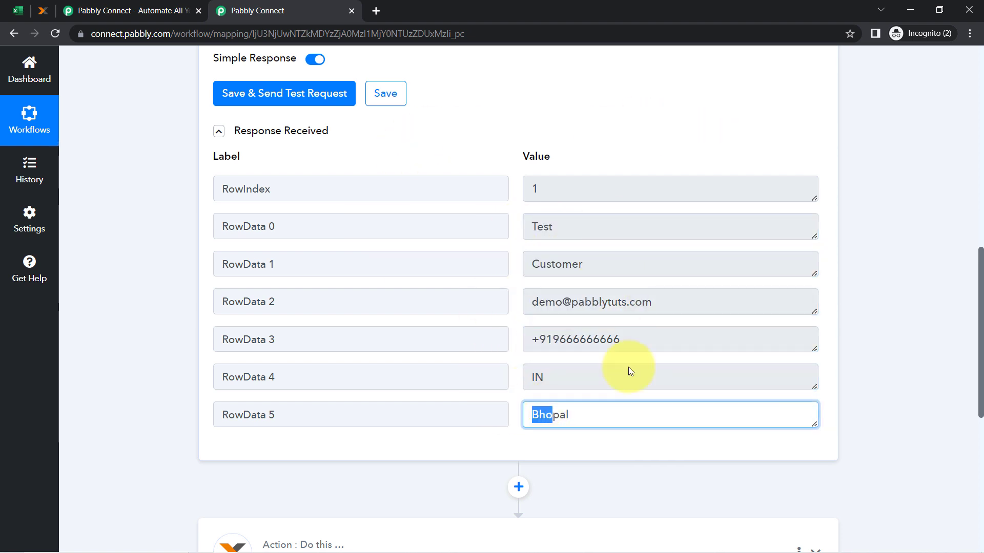
# Compare with the Excel row, collapse the response, and highlight the empty rows below
pyautogui.click(18, 10)
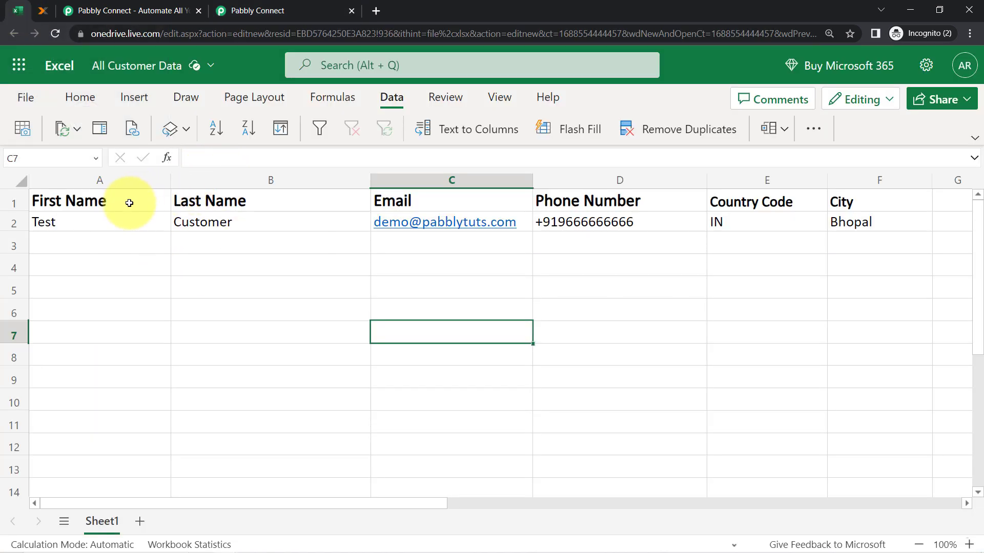
pyautogui.click(318, 8)
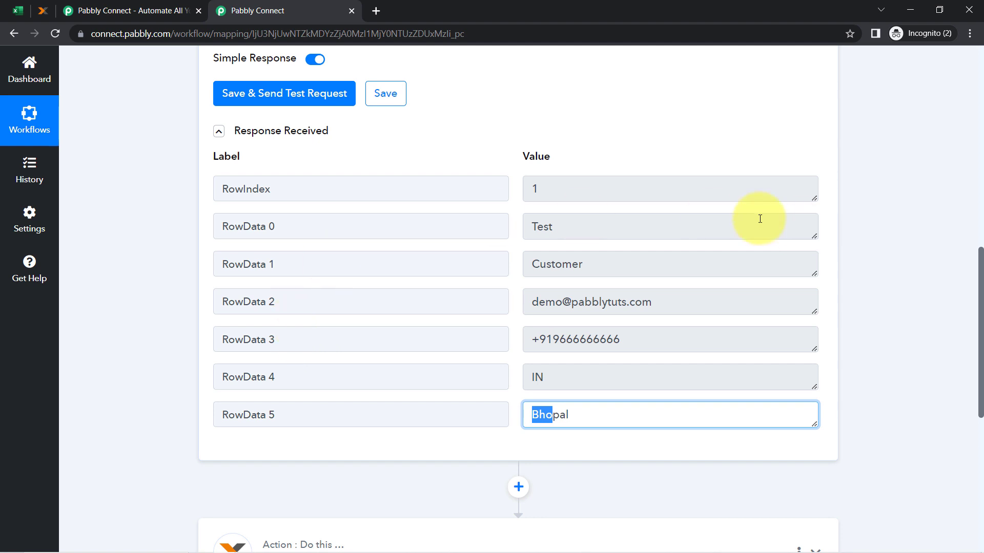
pyautogui.click(220, 140)
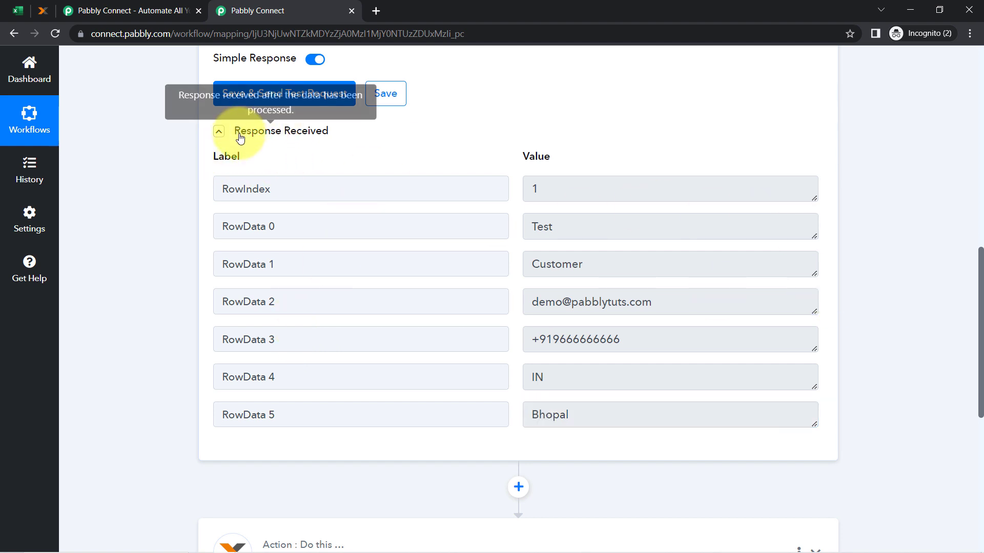
pyautogui.click(226, 131)
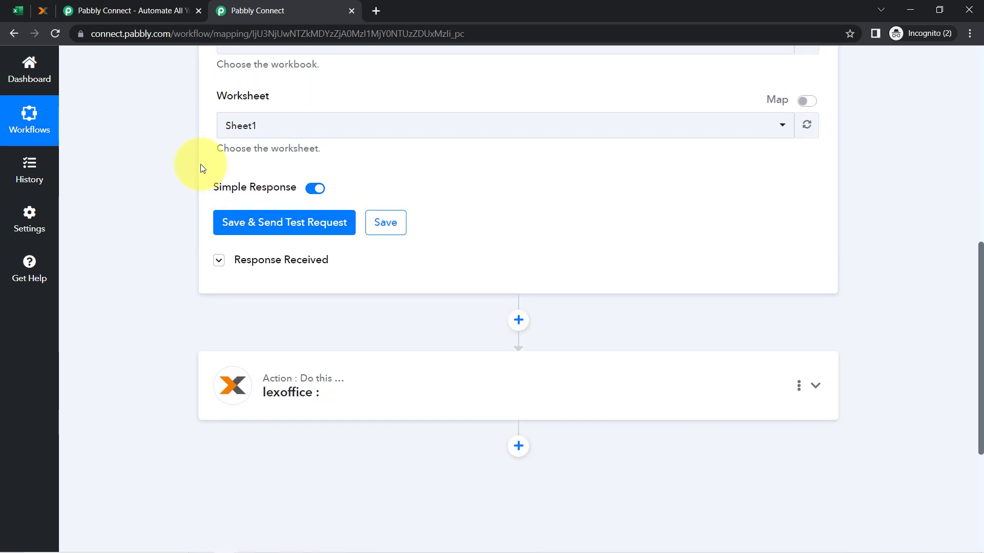
pyautogui.scroll(10, 201, 164)
pyautogui.click(18, 11)
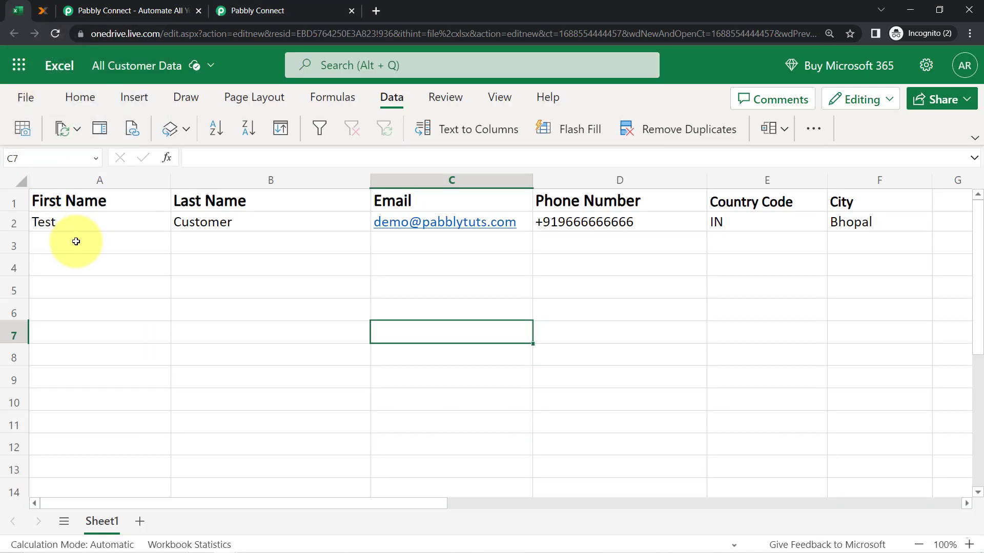
pyautogui.click(128, 245)
pyautogui.moveTo(178, 247); pyautogui.dragTo(856, 430)
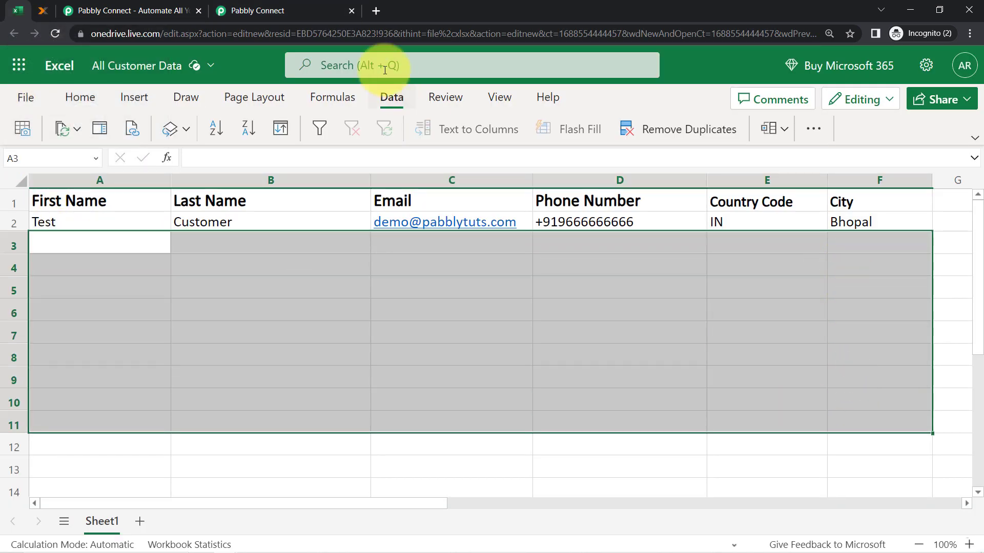
# Return to the workflow, noting the 8 hrs polling badge, and scroll to the lexoffice action
pyautogui.click(281, 6)
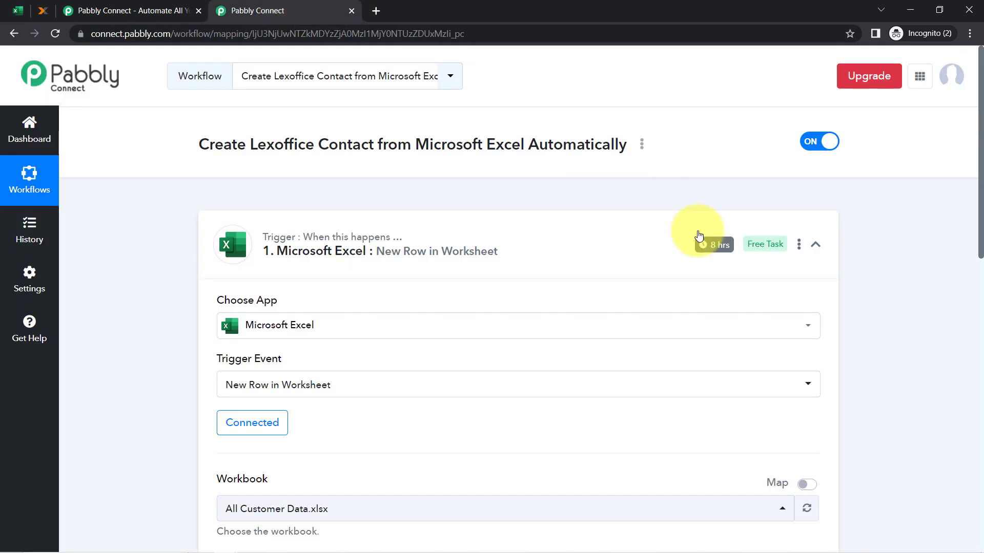
pyautogui.moveTo(713, 245)
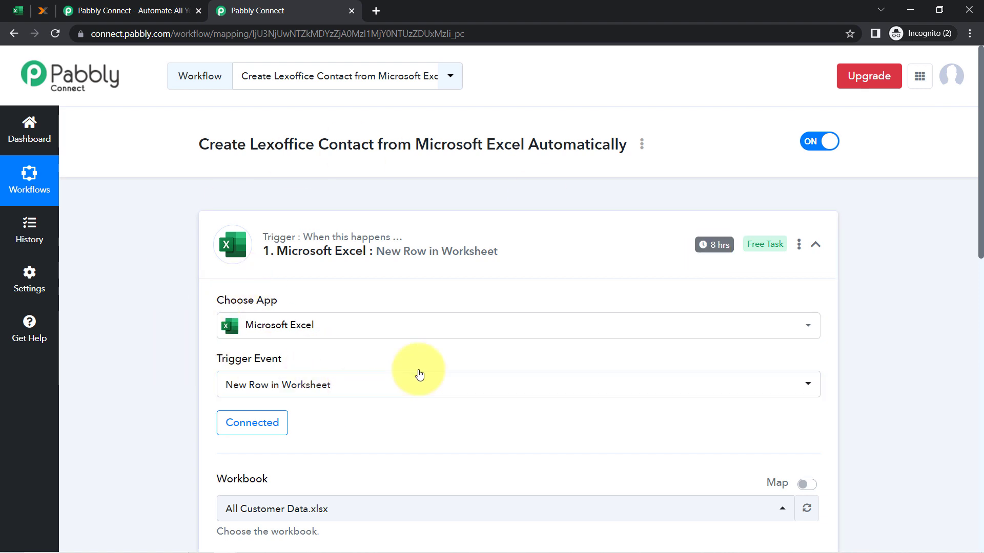
pyautogui.moveTo(746, 246)
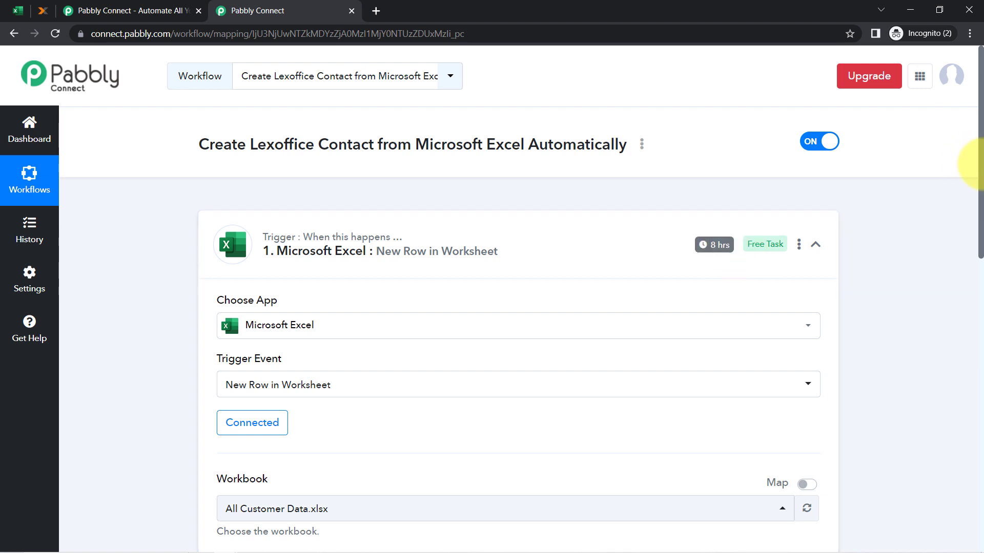
pyautogui.moveTo(982, 168); pyautogui.dragTo(967, 424)
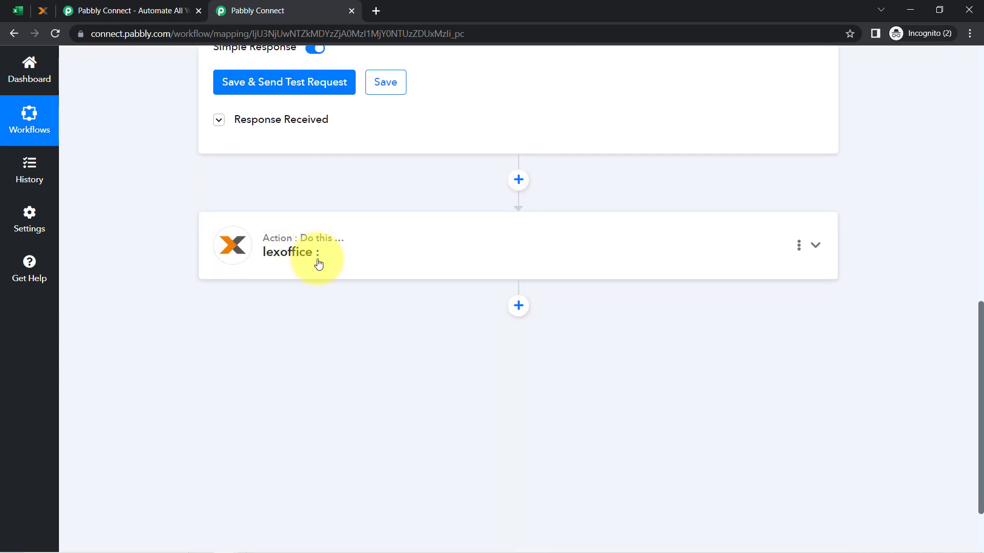
# Set the lexoffice action event to Create Contacts and begin connecting a lexoffice account
pyautogui.click(287, 270)
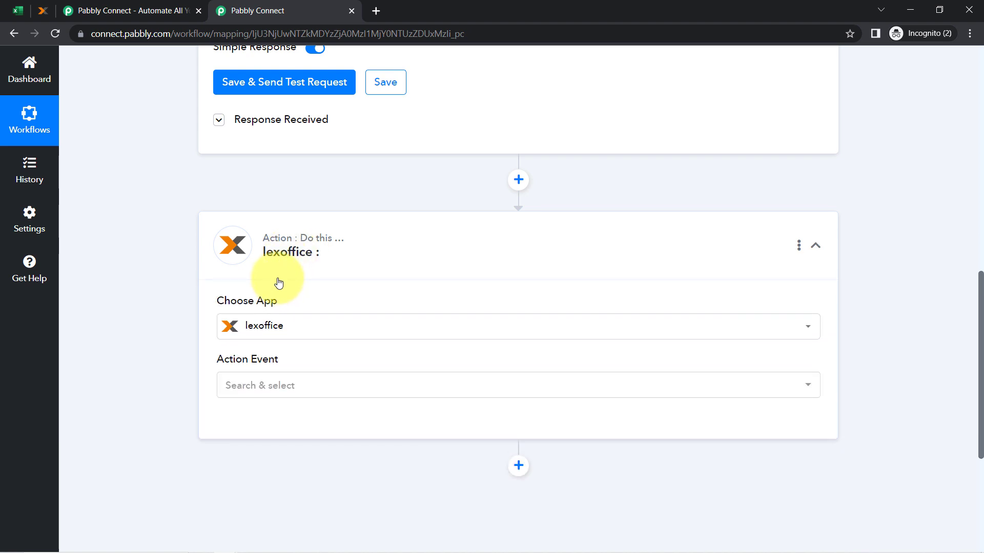
pyautogui.click(235, 388)
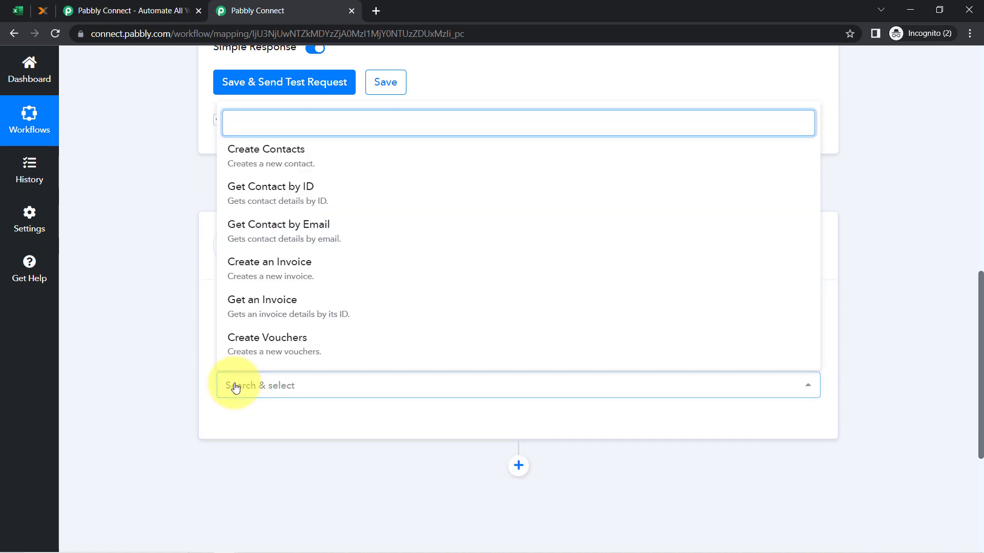
pyautogui.click(259, 161)
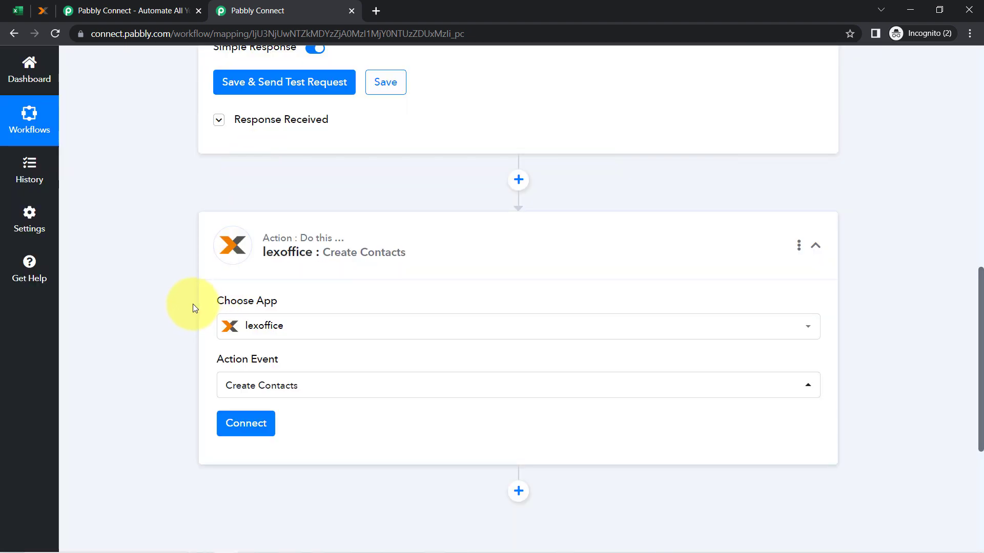
pyautogui.scroll(-1, 191, 307)
pyautogui.click(232, 361)
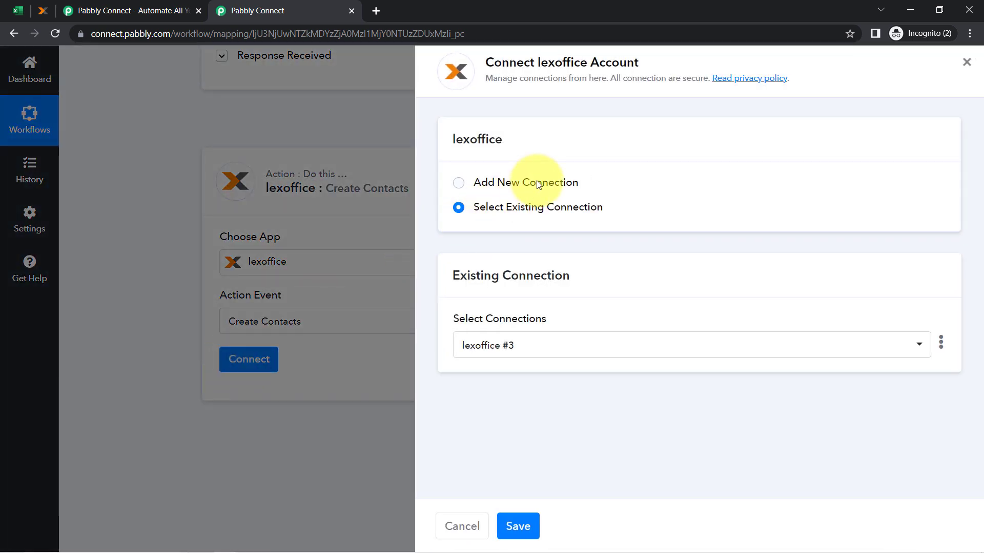
# Start a new lexoffice #4 connection and open lexoffice's API token page in a new tab
pyautogui.click(539, 186)
pyautogui.doubleClick(500, 64)
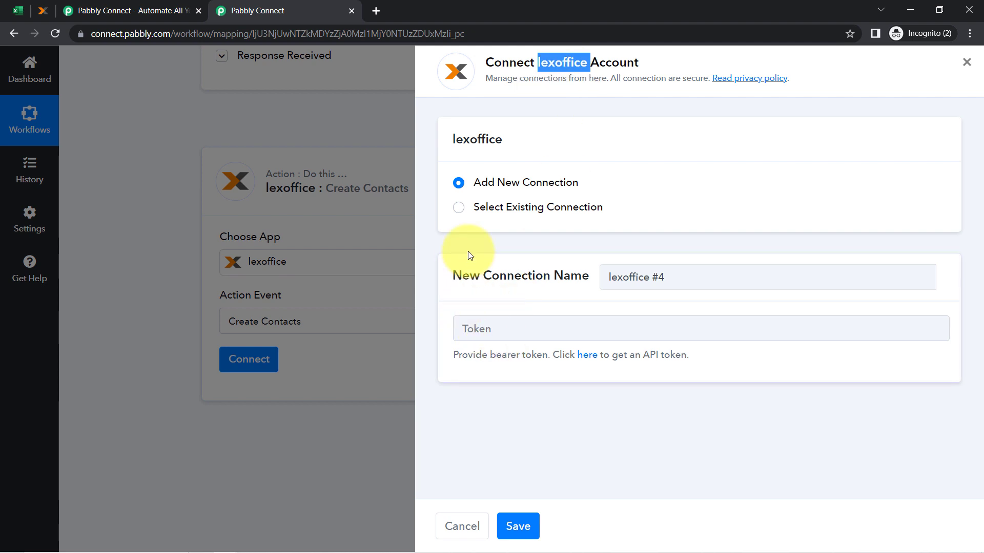
pyautogui.moveTo(491, 276); pyautogui.dragTo(516, 276)
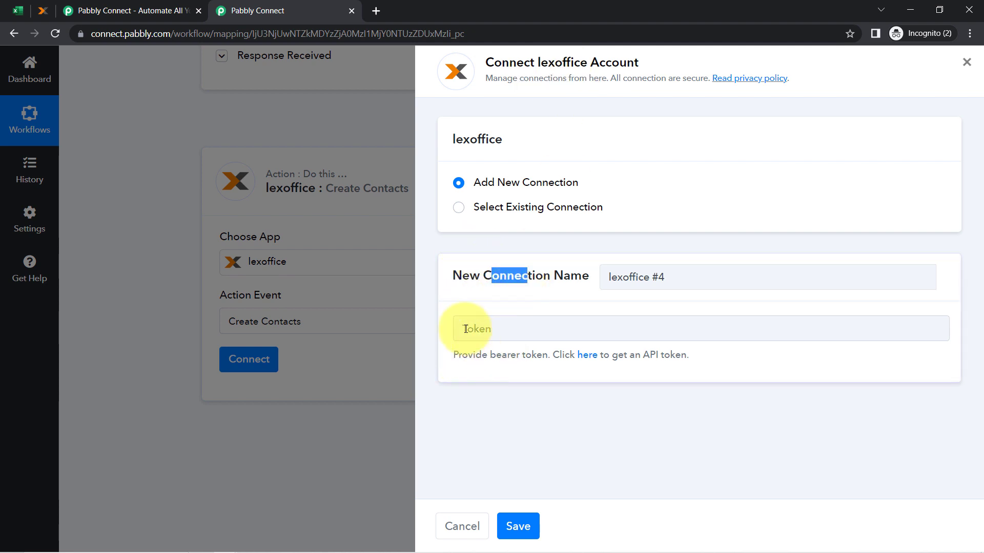
pyautogui.rightClick(584, 360)
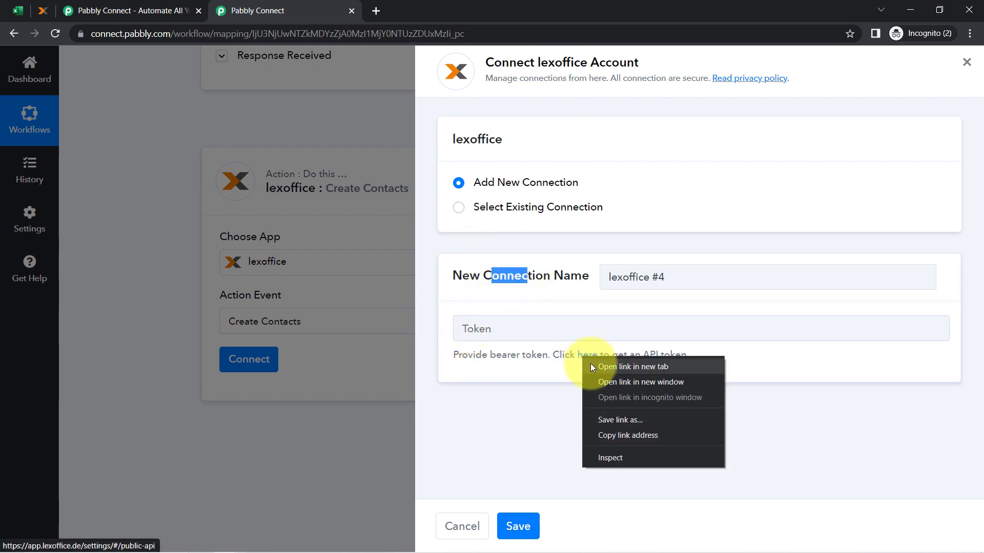
pyautogui.click(590, 364)
pyautogui.click(430, 7)
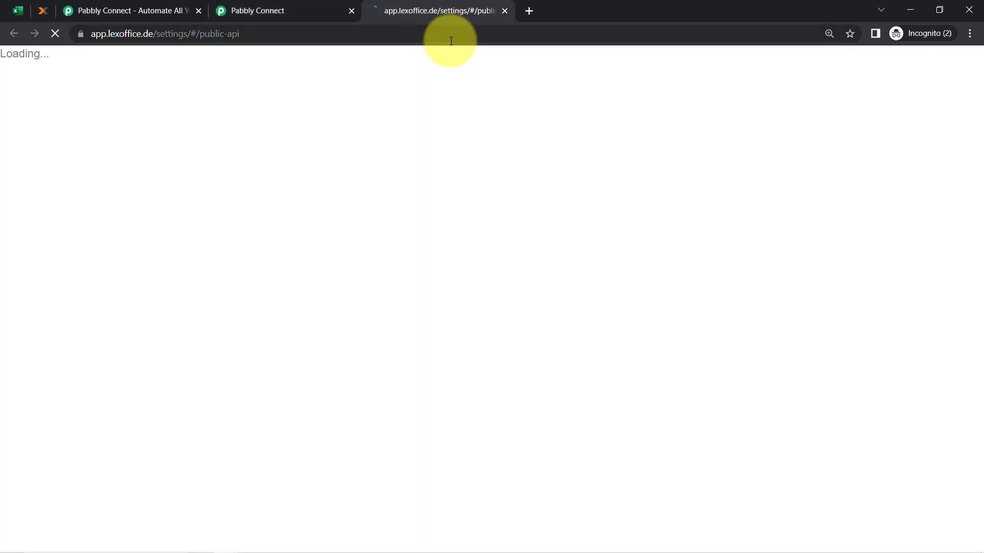
# Translate the lexoffice Public API page into English with Chrome's translate option
pyautogui.click(308, 11)
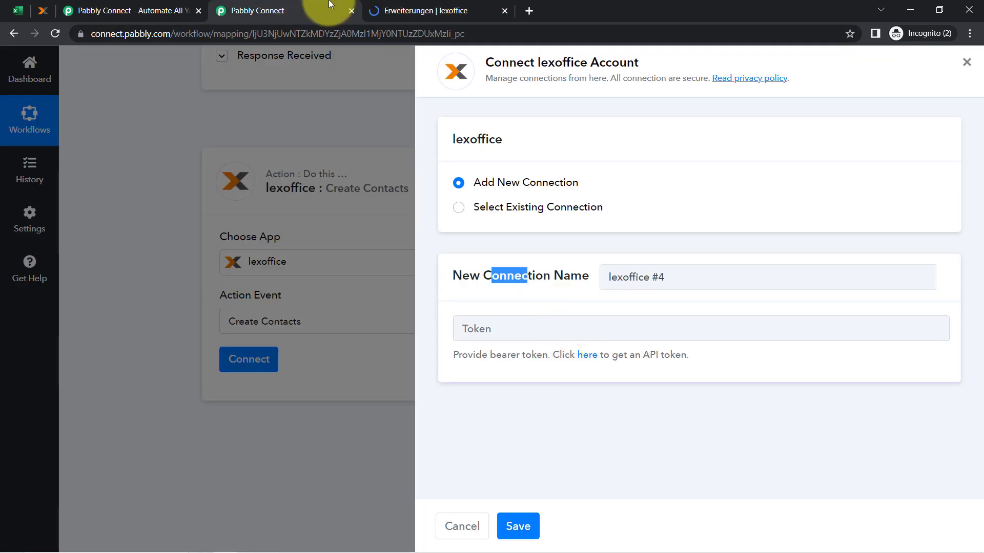
pyautogui.click(410, 10)
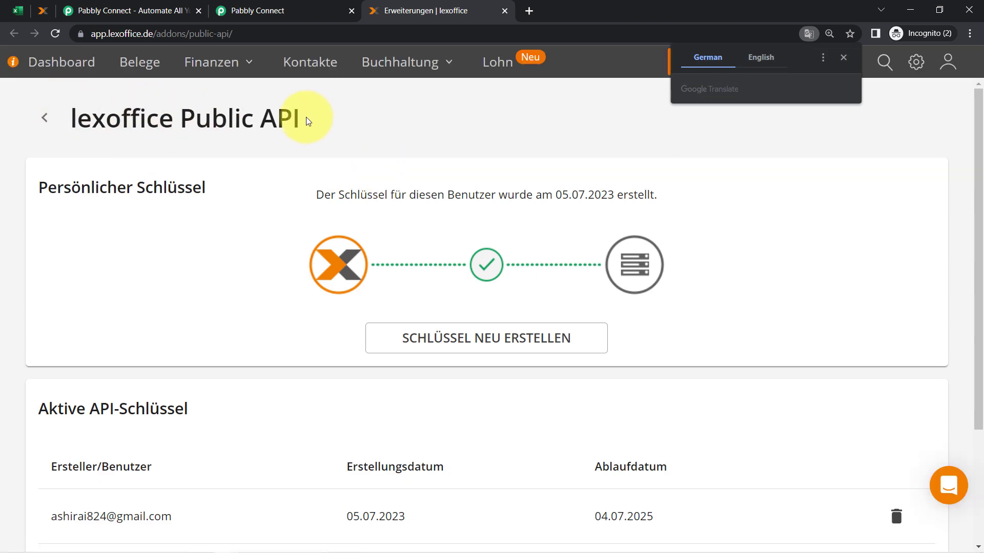
pyautogui.moveTo(308, 121); pyautogui.dragTo(266, 118)
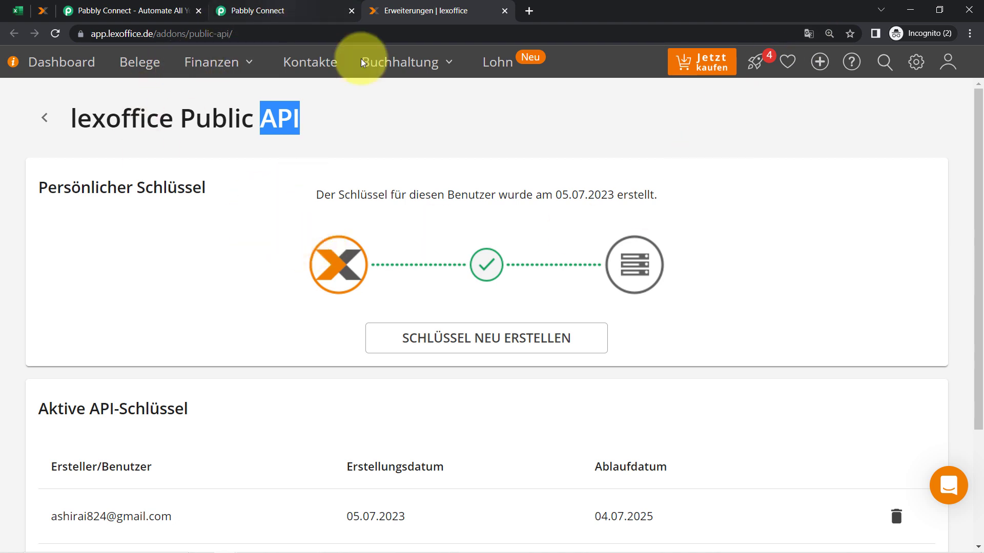
pyautogui.click(809, 34)
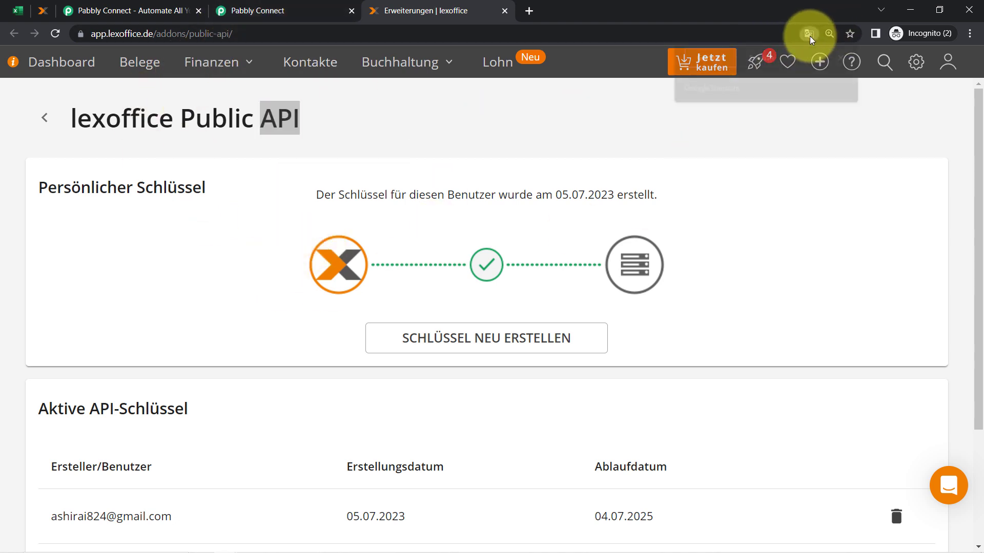
pyautogui.click(756, 56)
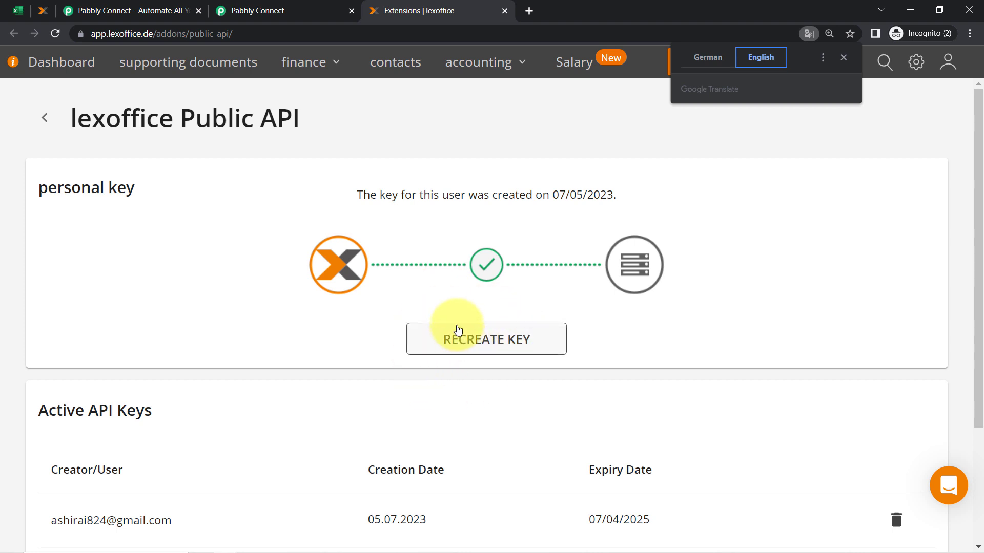
# Back in Pabbly Connect, reselect Add New Connection for lexoffice
pyautogui.click(281, 7)
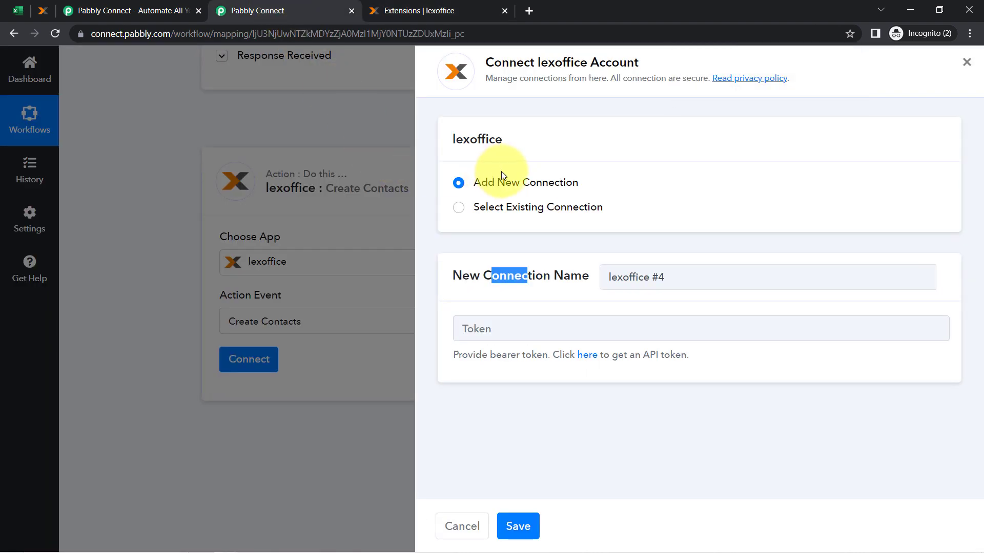
pyautogui.click(527, 203)
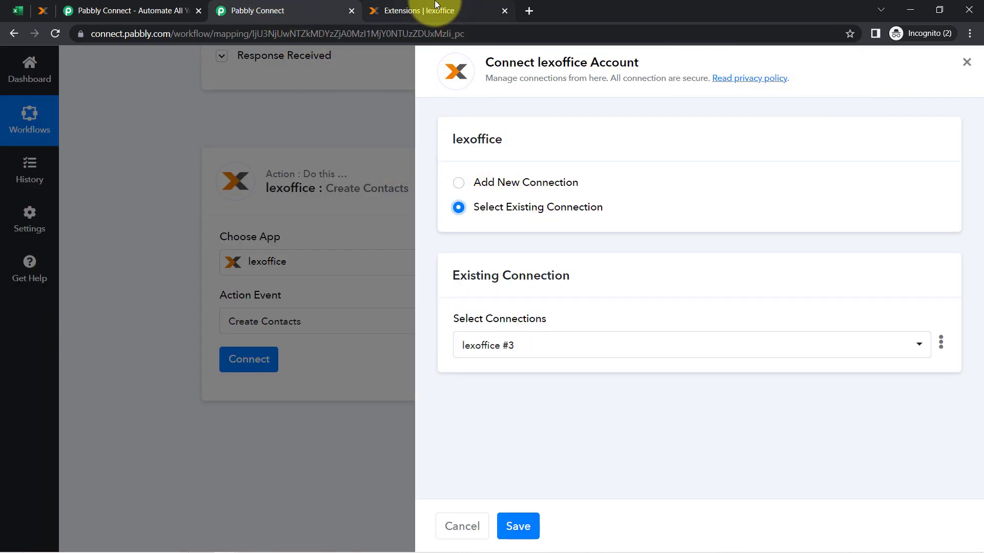
pyautogui.click(436, 5)
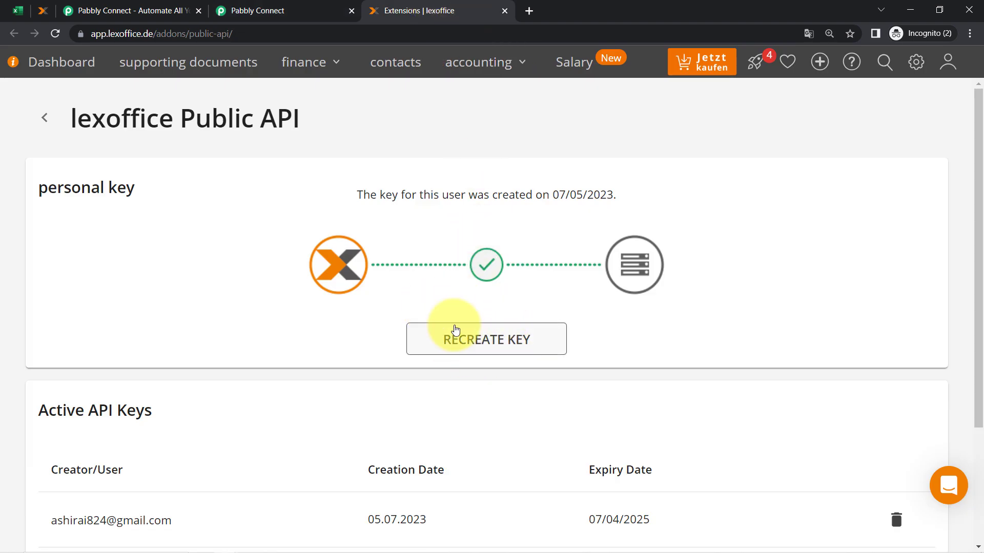
pyautogui.click(343, 10)
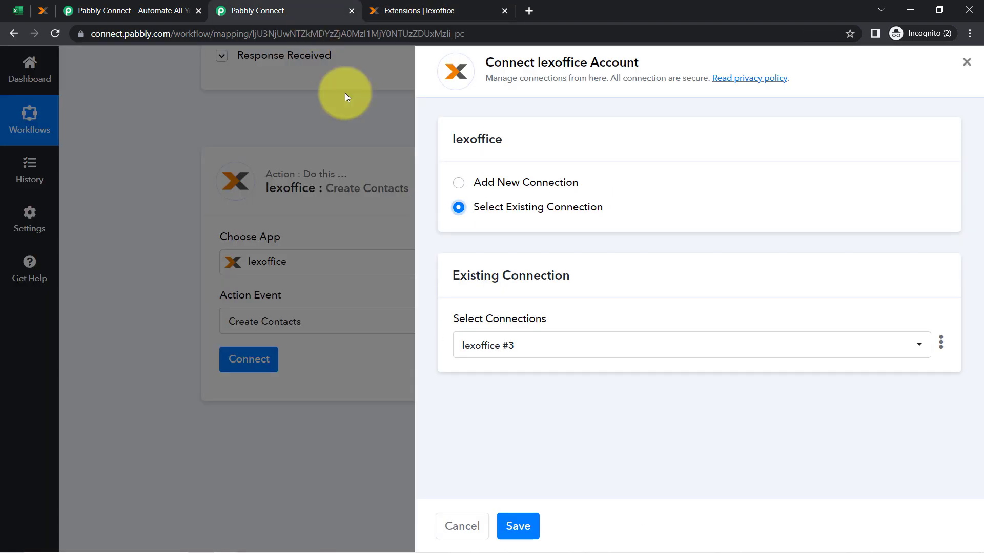
pyautogui.click(490, 183)
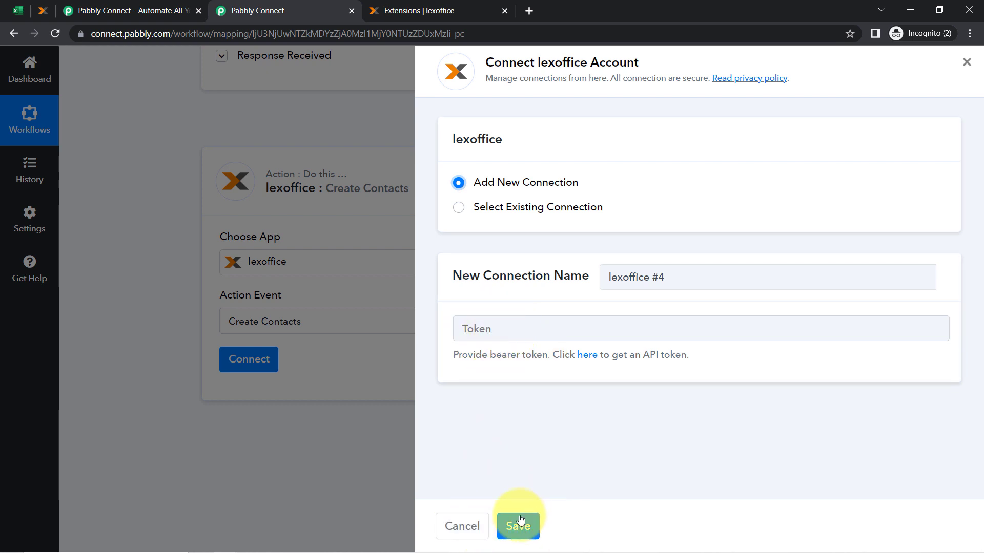
# Choose Select Existing Connection, keep lexoffice #3, and save it for Create Contacts
pyautogui.click(492, 206)
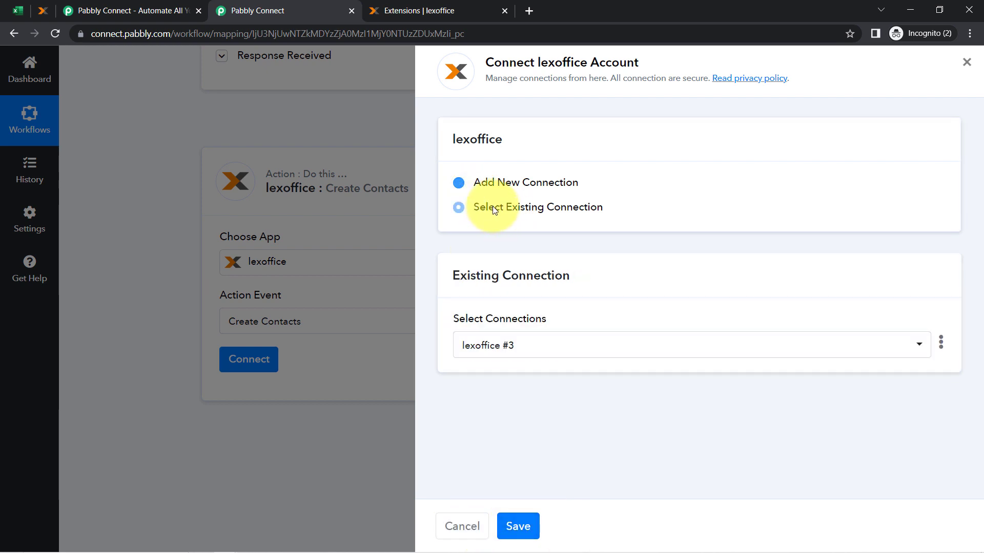
pyautogui.click(517, 528)
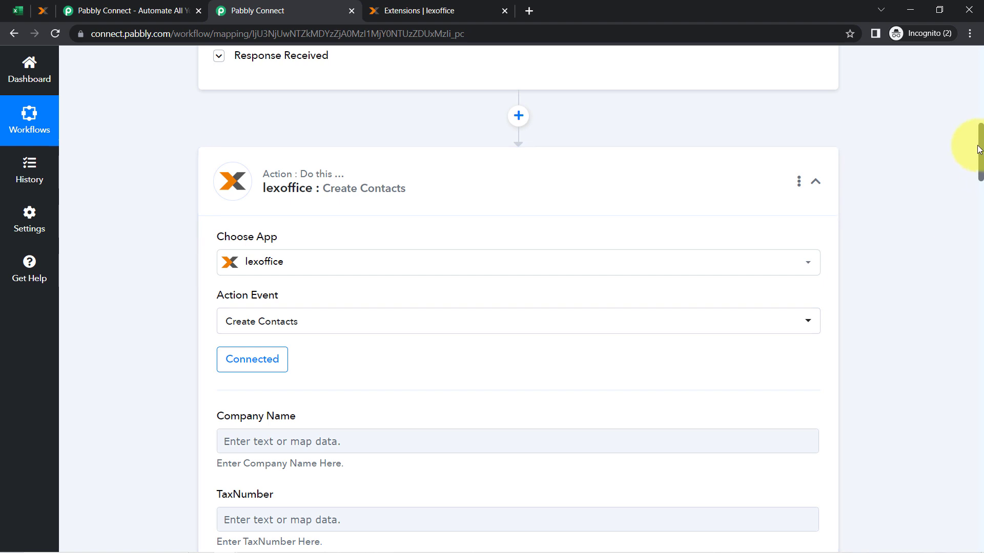
# Review the Create Contacts fields such as phone, email and salutation
pyautogui.moveTo(980, 151); pyautogui.dragTo(407, 165)
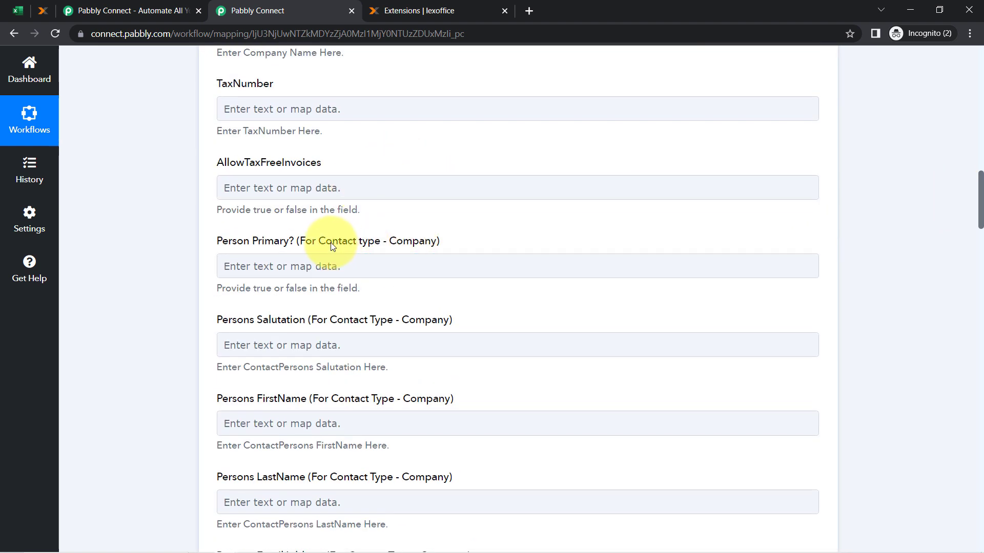
pyautogui.moveTo(386, 243); pyautogui.dragTo(424, 246)
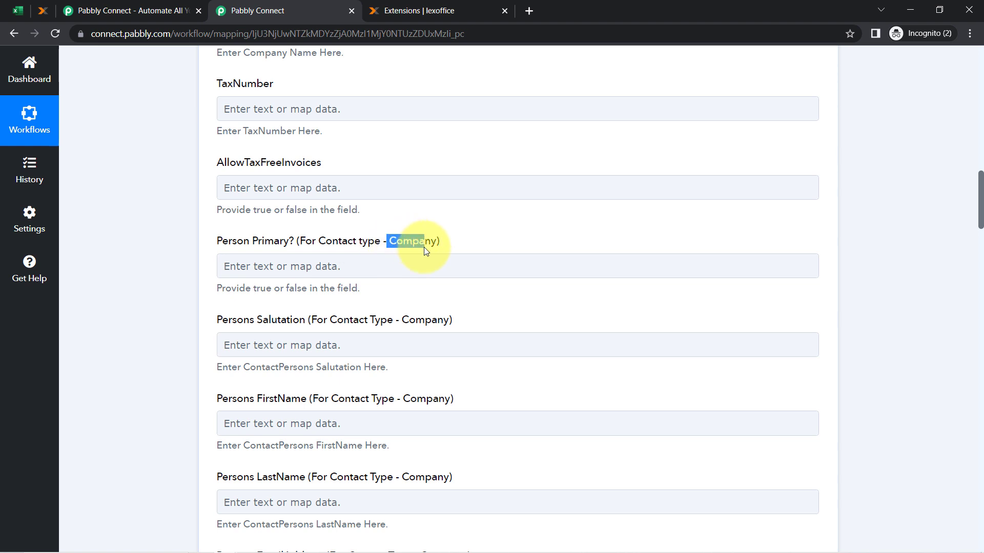
pyautogui.moveTo(981, 183); pyautogui.dragTo(976, 220)
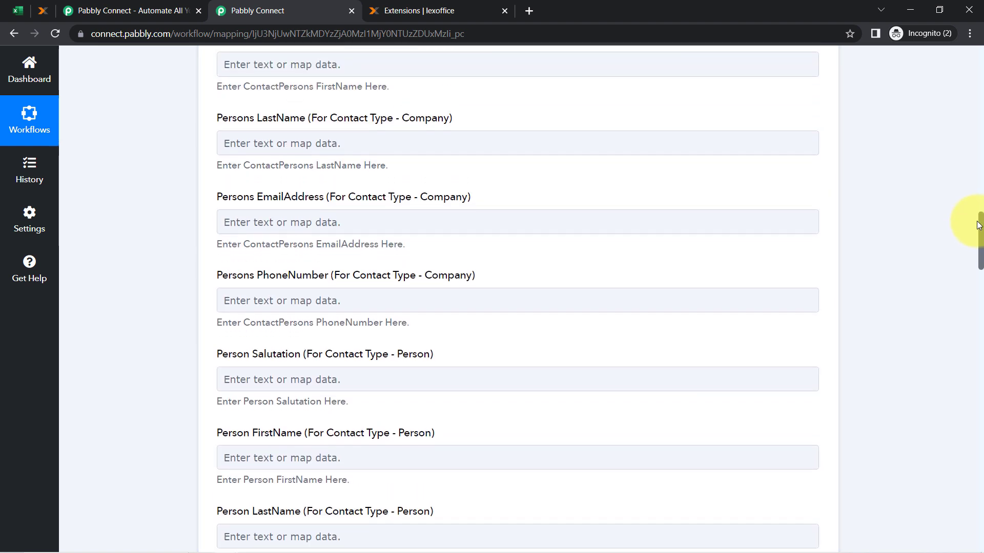
pyautogui.moveTo(453, 287); pyautogui.dragTo(217, 288)
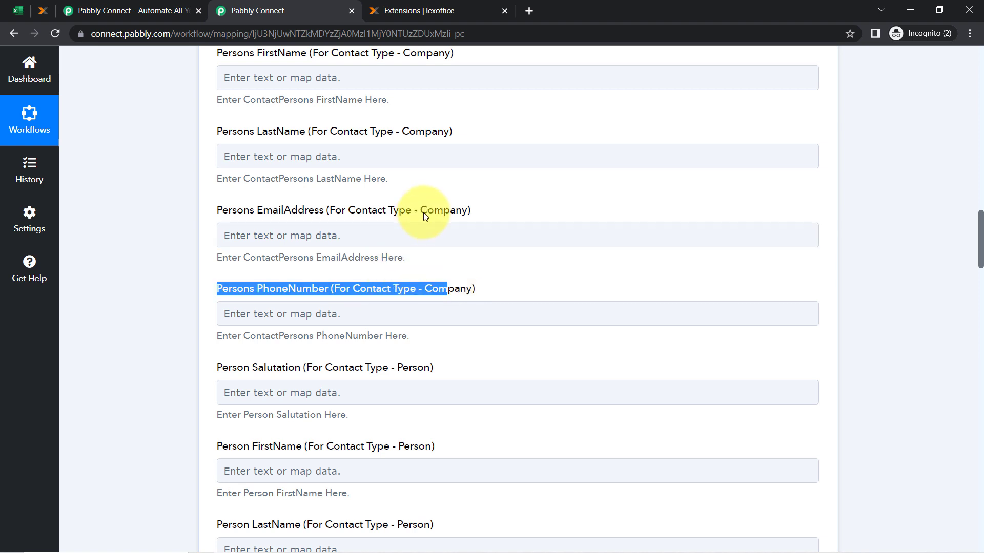
pyautogui.moveTo(423, 211); pyautogui.dragTo(390, 198)
pyautogui.moveTo(424, 140); pyautogui.dragTo(450, 172)
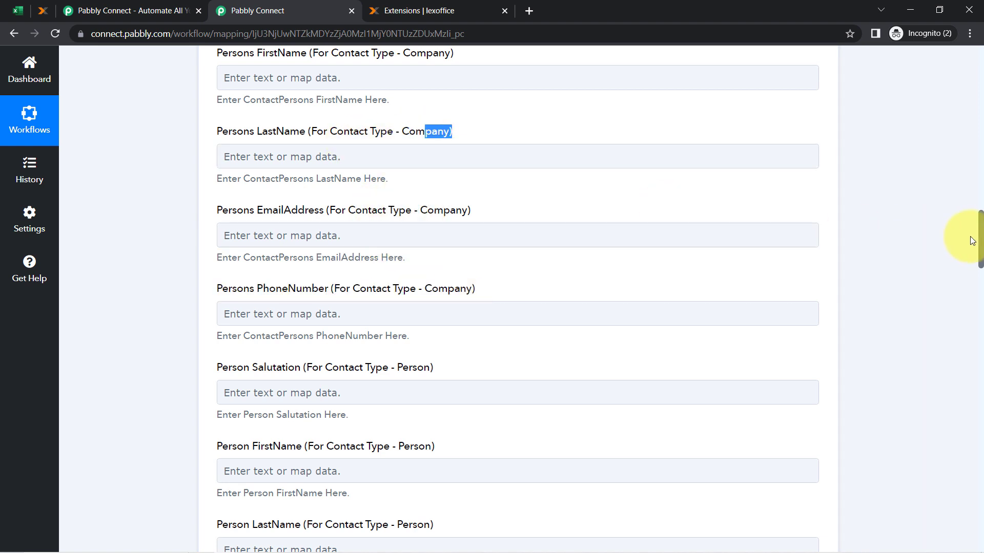
pyautogui.moveTo(981, 240); pyautogui.dragTo(981, 260)
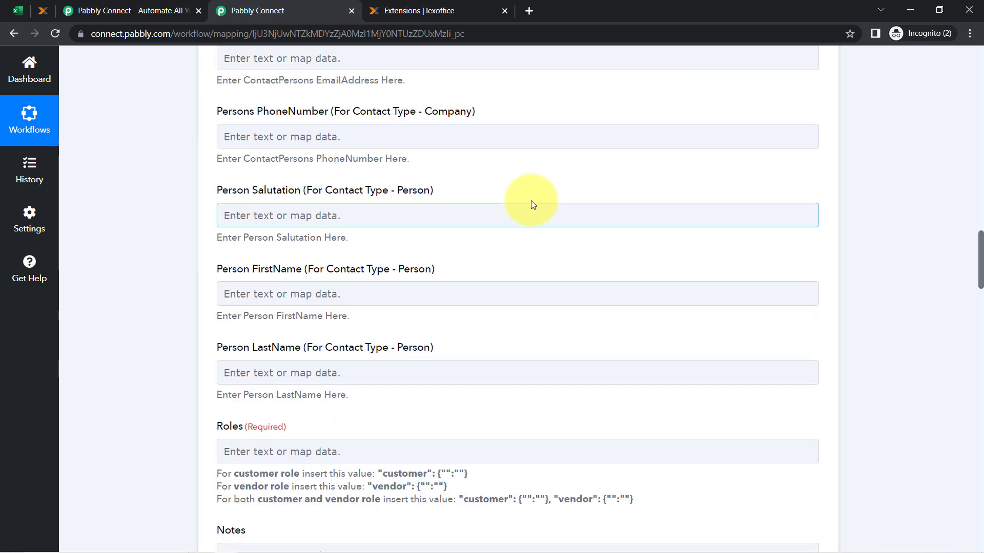
pyautogui.doubleClick(407, 198)
pyautogui.click(344, 190)
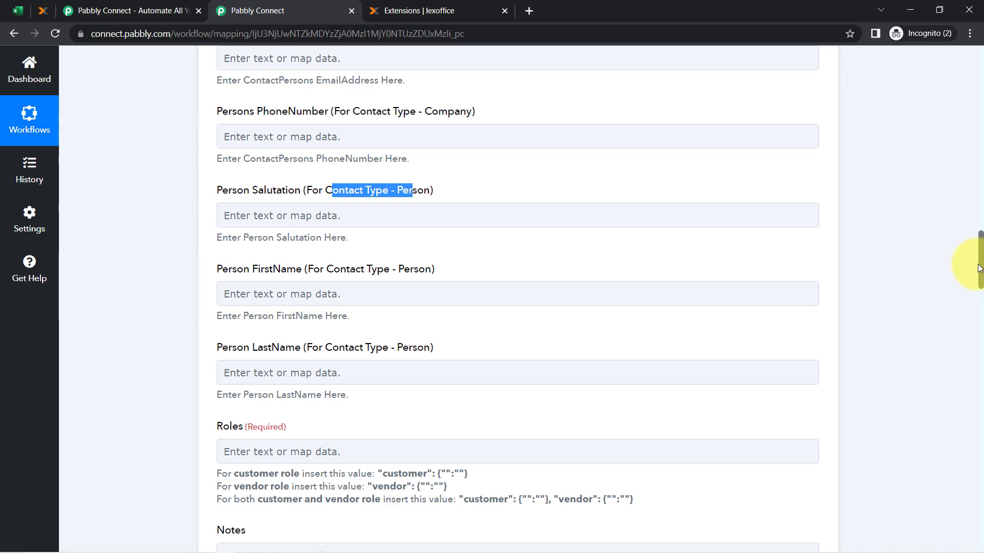
# Expand the Excel trigger's Response Received data to see the test row values
pyautogui.moveTo(981, 269); pyautogui.dragTo(974, 128)
pyautogui.click(238, 355)
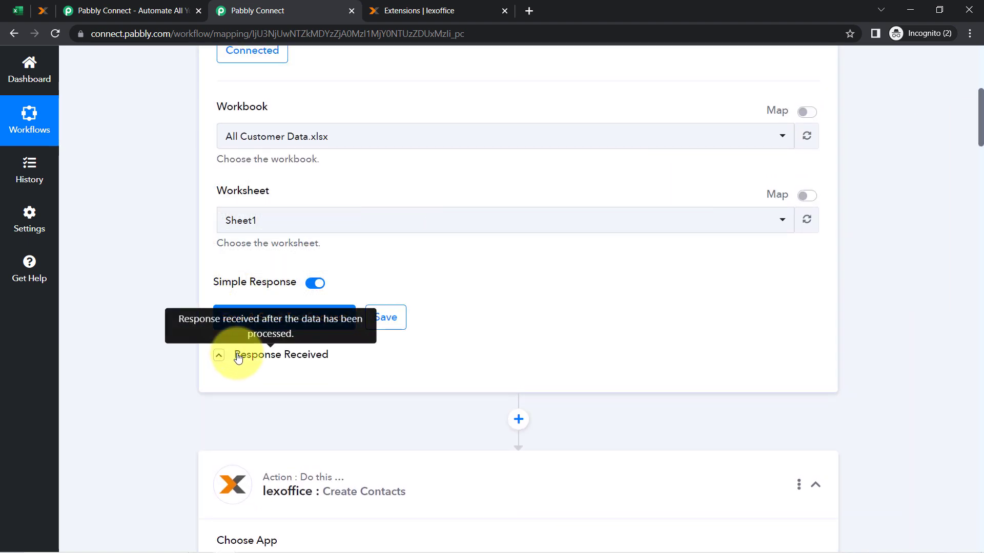
pyautogui.scroll(-5, 395, 300)
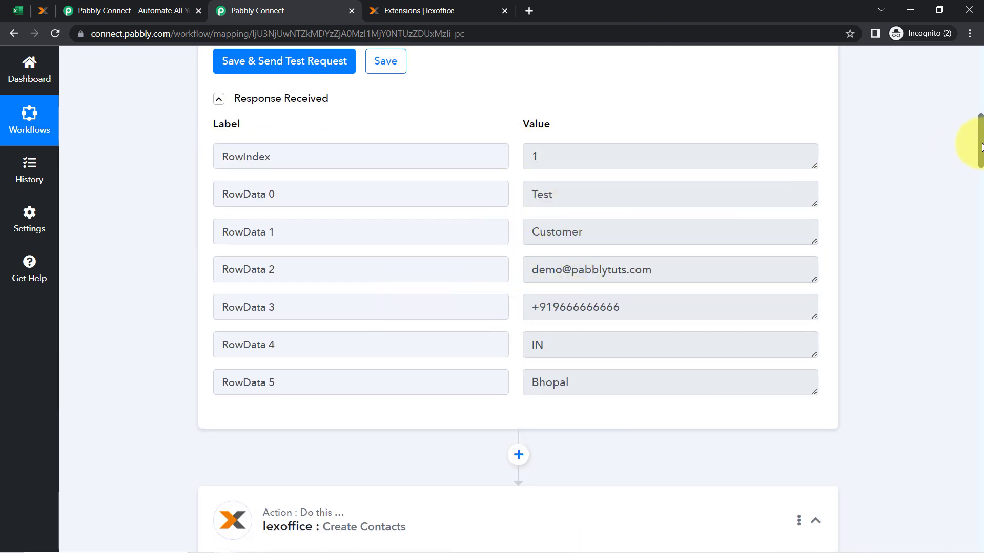
pyautogui.moveTo(981, 147); pyautogui.dragTo(964, 294)
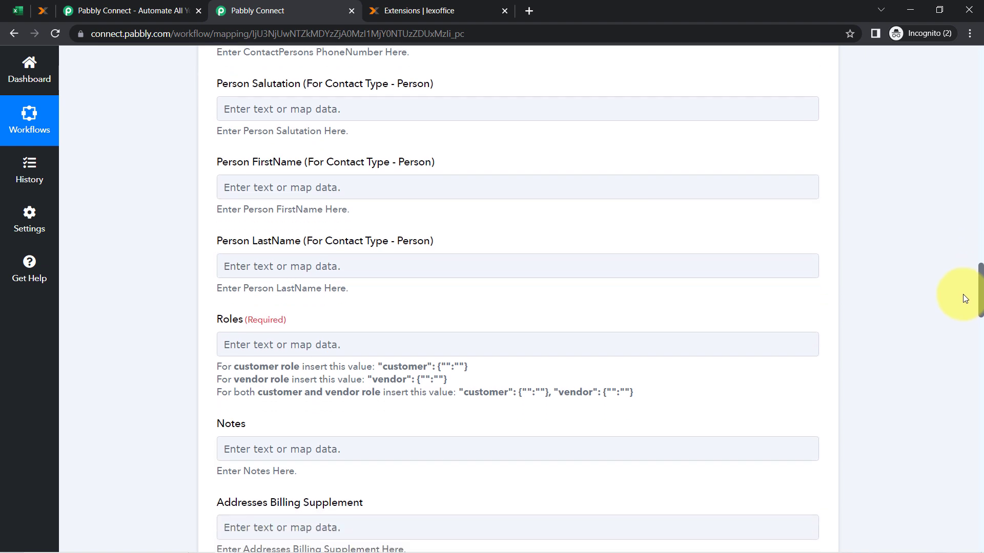
# Map Person FirstName to RowData 0 (Test) and check the Person LastName mapping
pyautogui.click(255, 149)
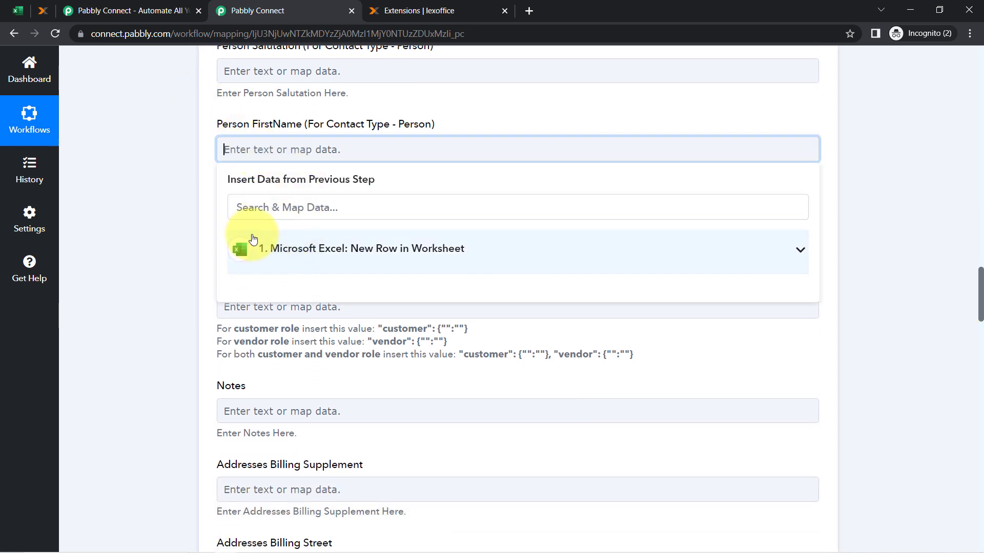
pyautogui.click(272, 253)
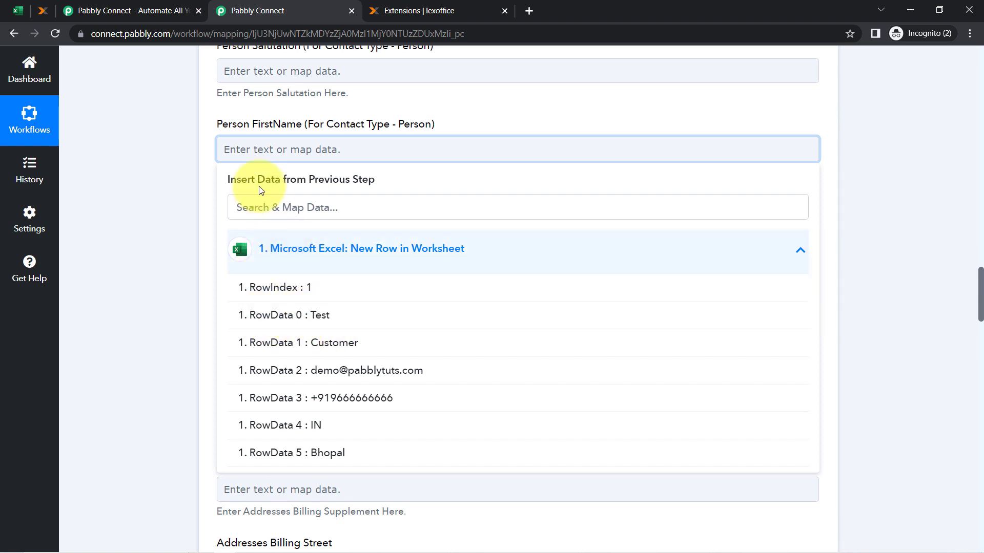
pyautogui.click(269, 317)
pyautogui.click(164, 214)
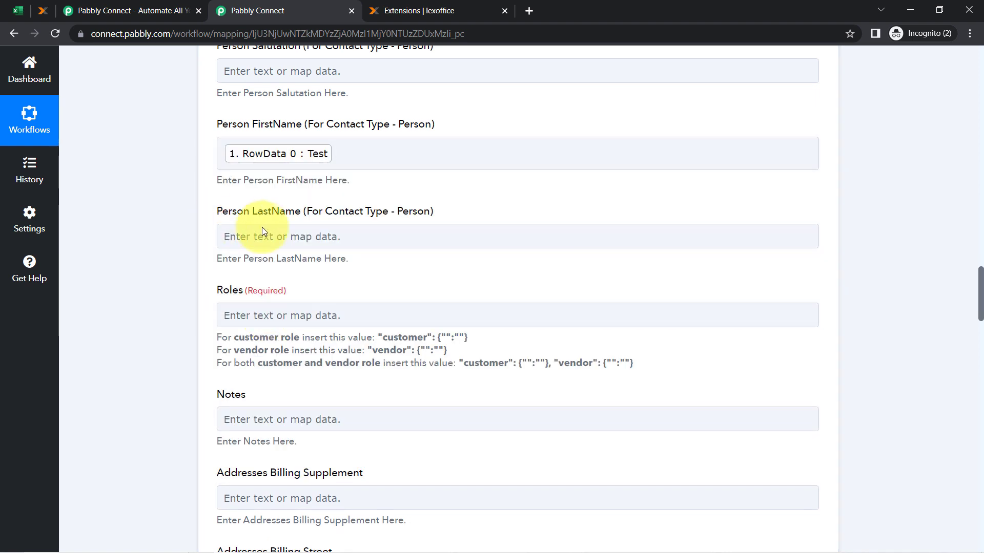
pyautogui.click(269, 241)
pyautogui.click(284, 333)
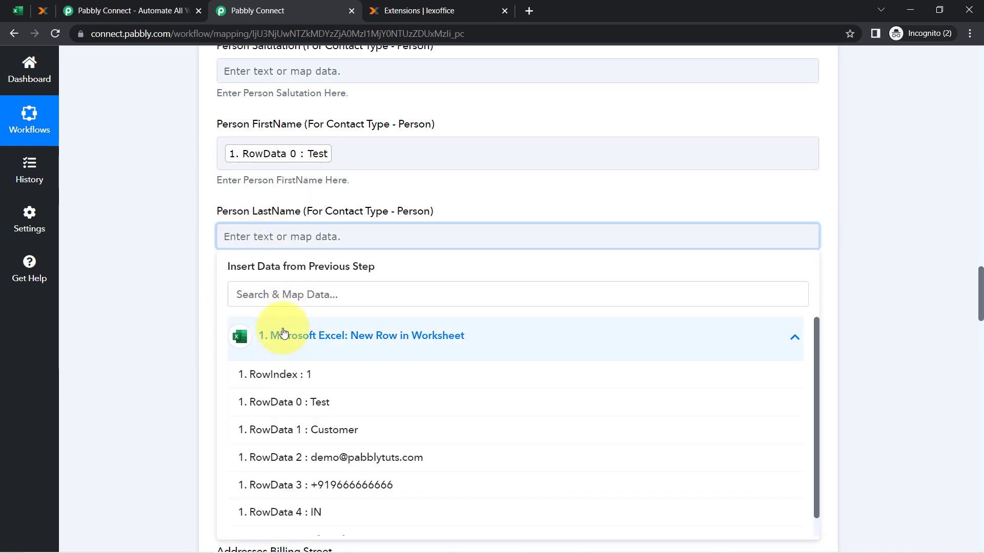
pyautogui.click(185, 346)
# Map Addresses Billing City to RowData 5 (Bhopal)
pyautogui.scroll(-6, 186, 346)
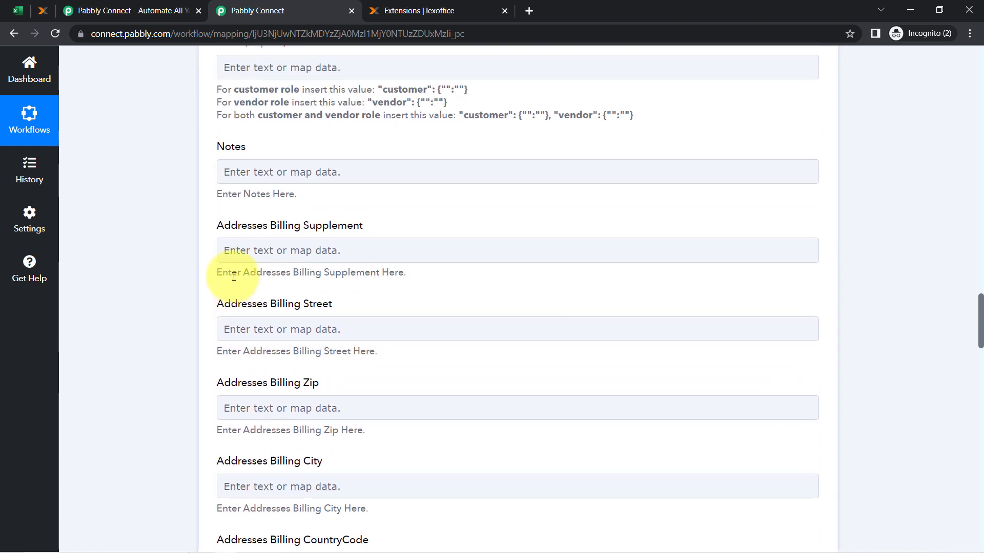
pyautogui.scroll(-3, 193, 322)
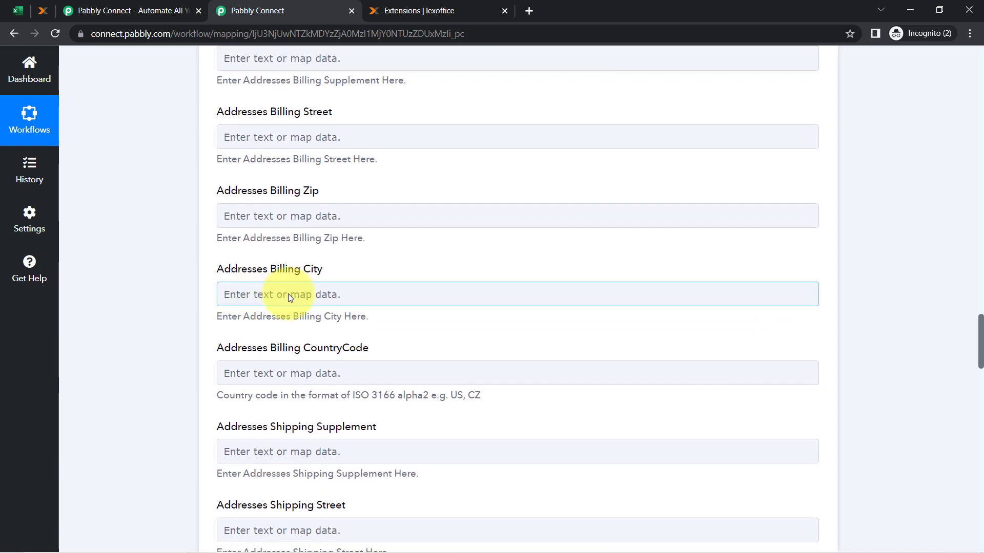
pyautogui.click(288, 294)
pyautogui.click(266, 392)
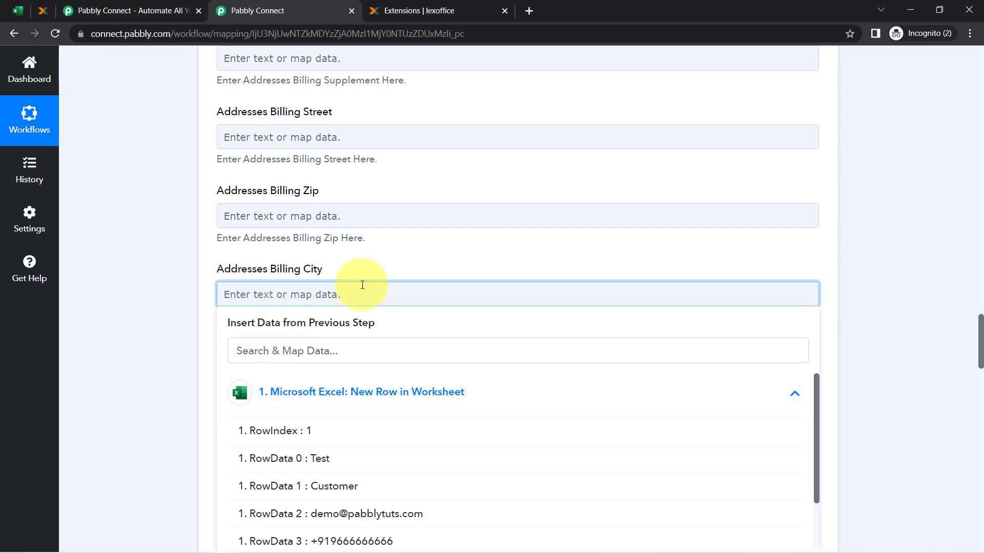
pyautogui.scroll(4, 362, 284)
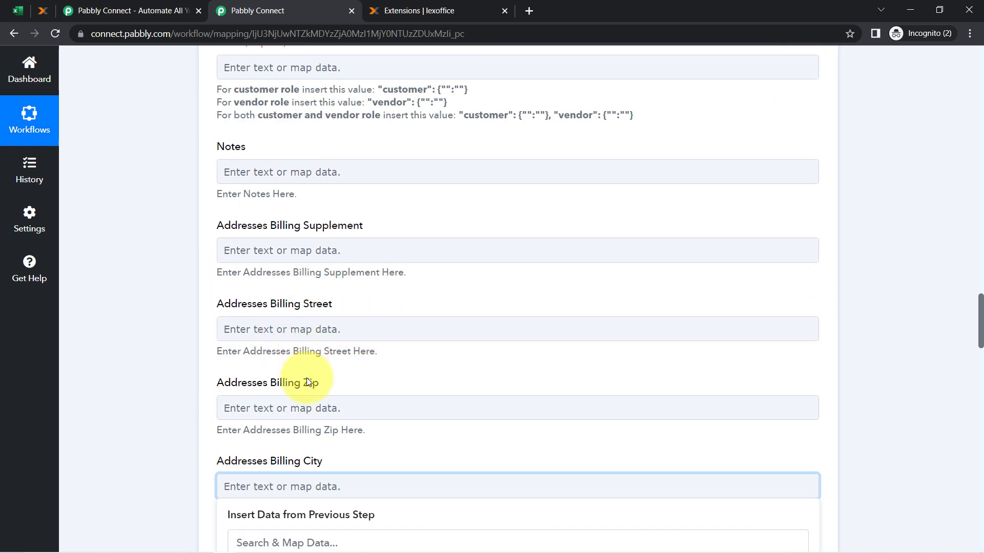
pyautogui.scroll(-2, 299, 377)
pyautogui.scroll(-4, 282, 497)
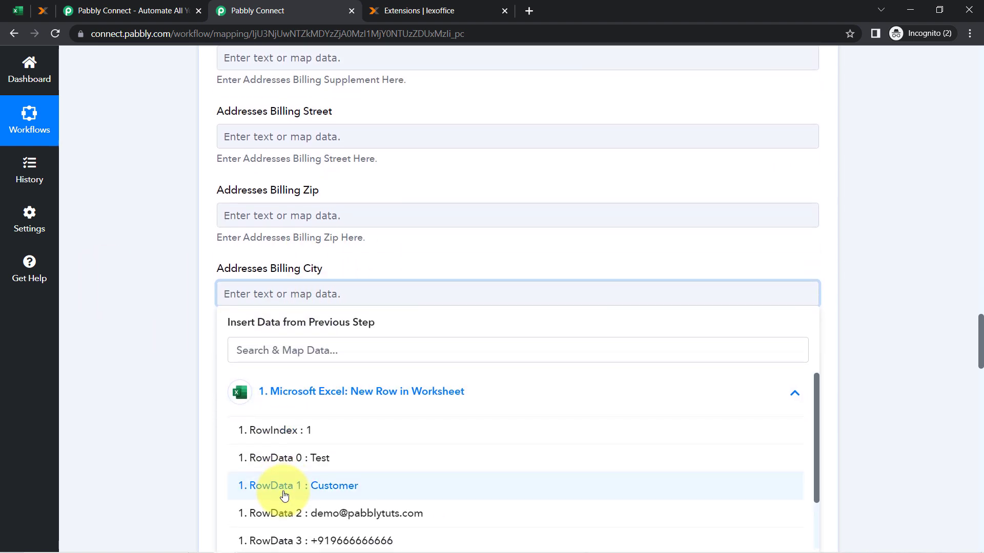
pyautogui.click(304, 466)
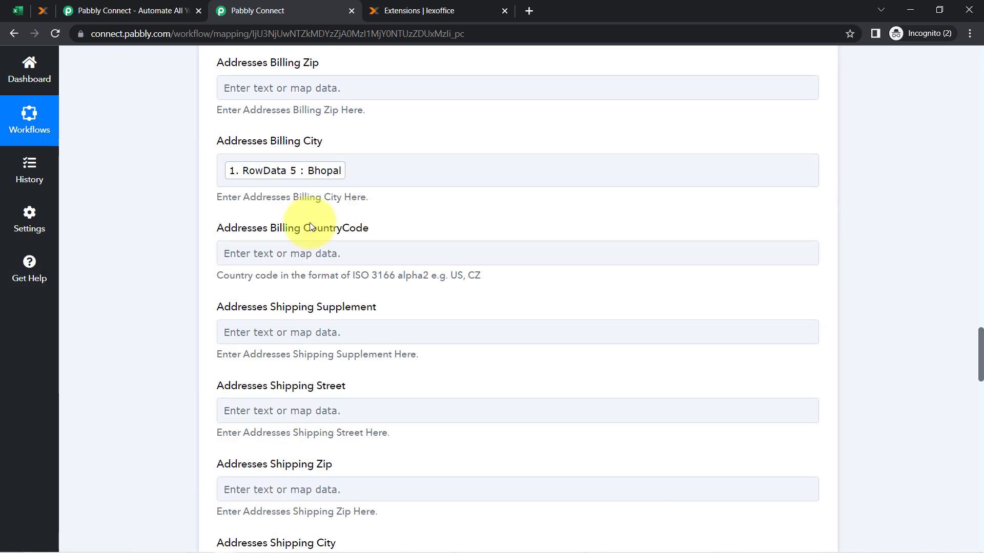
# Replace the typed text in Billing CountryCode with the Excel value RowData 4 (IN)
pyautogui.moveTo(311, 229); pyautogui.dragTo(365, 229)
pyautogui.click(226, 258)
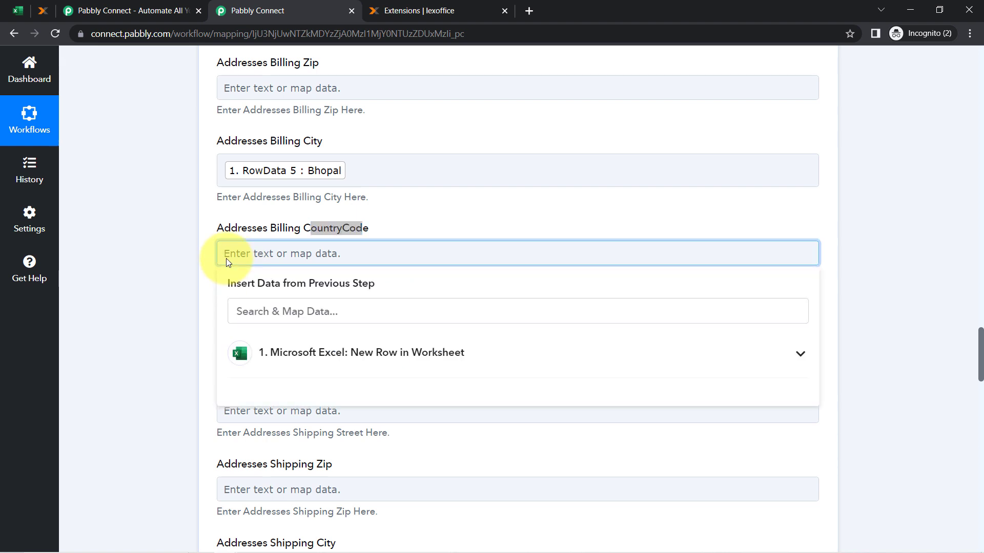
pyautogui.write('IN')
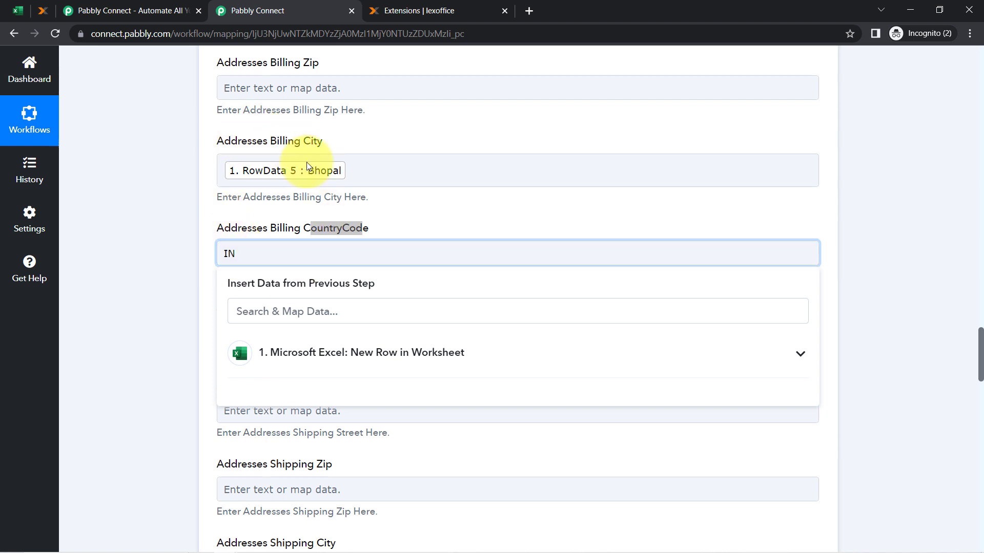
pyautogui.click(188, 279)
pyautogui.moveTo(247, 254); pyautogui.dragTo(199, 253)
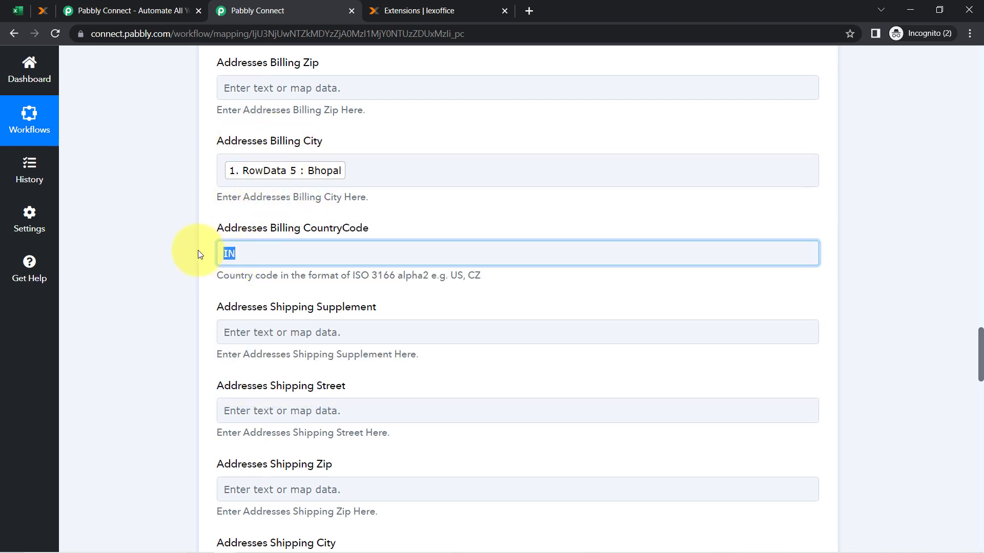
pyautogui.click(155, 271)
pyautogui.doubleClick(247, 253)
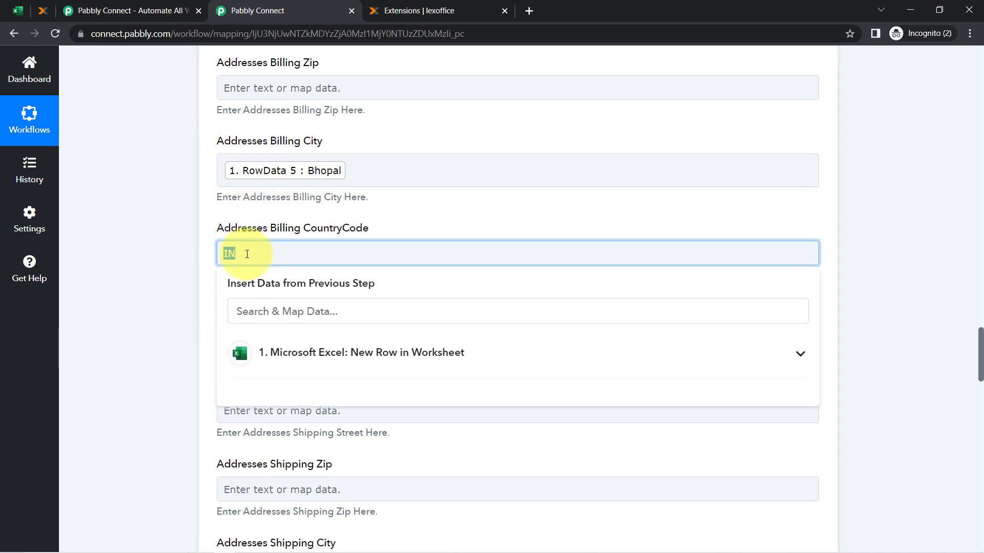
pyautogui.click(265, 349)
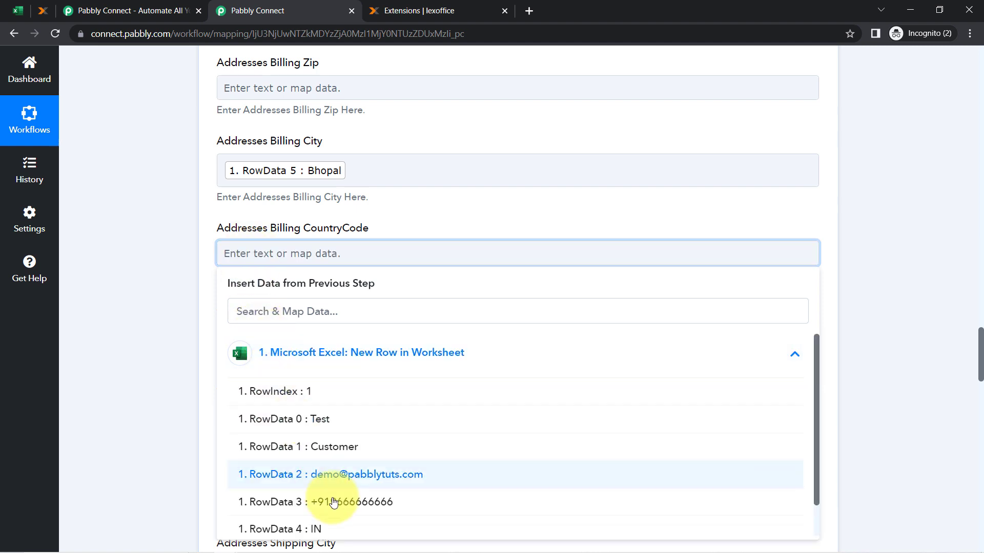
pyautogui.click(298, 528)
pyautogui.click(170, 339)
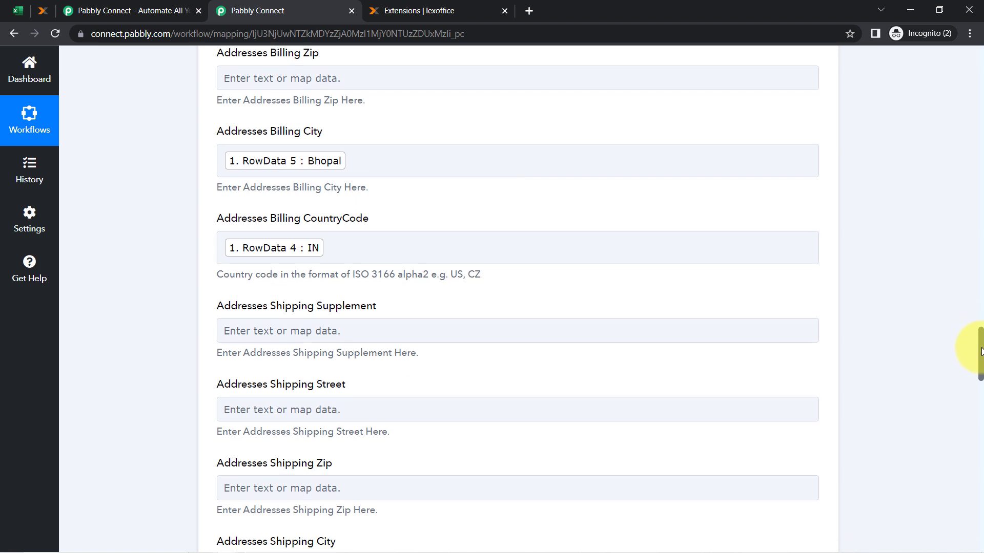
pyautogui.moveTo(980, 347); pyautogui.dragTo(979, 385)
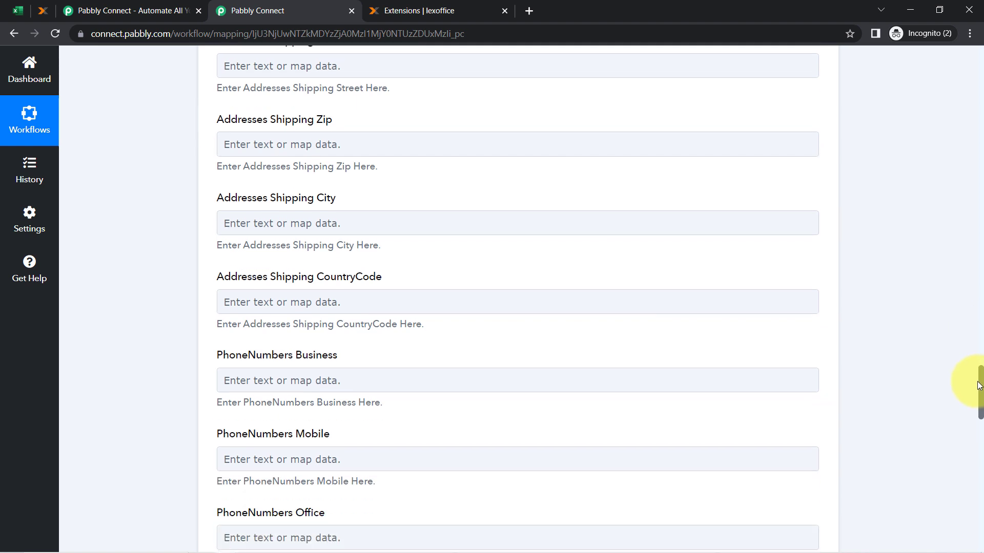
# Map Addresses Shipping City to RowData 5 (Bhopal)
pyautogui.click(250, 233)
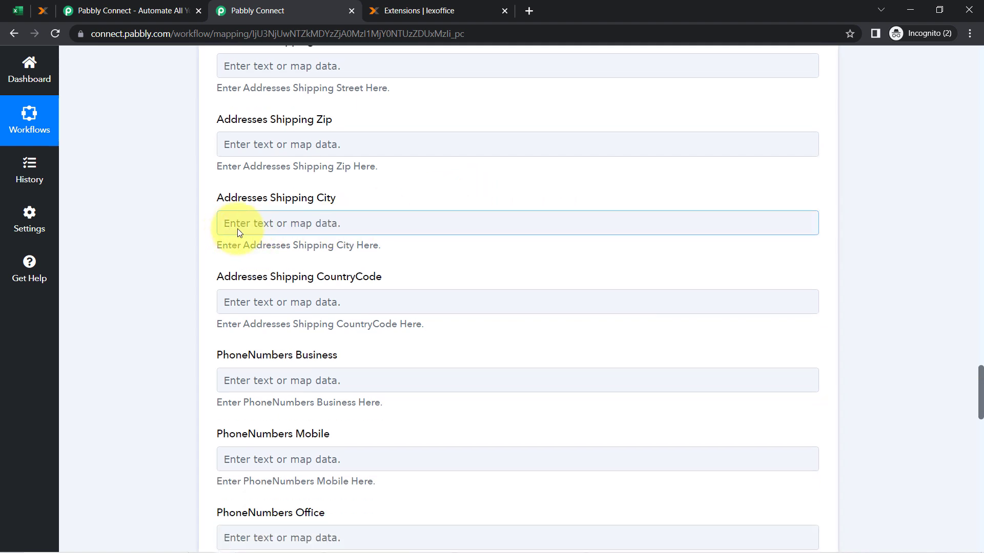
pyautogui.click(266, 225)
pyautogui.click(281, 328)
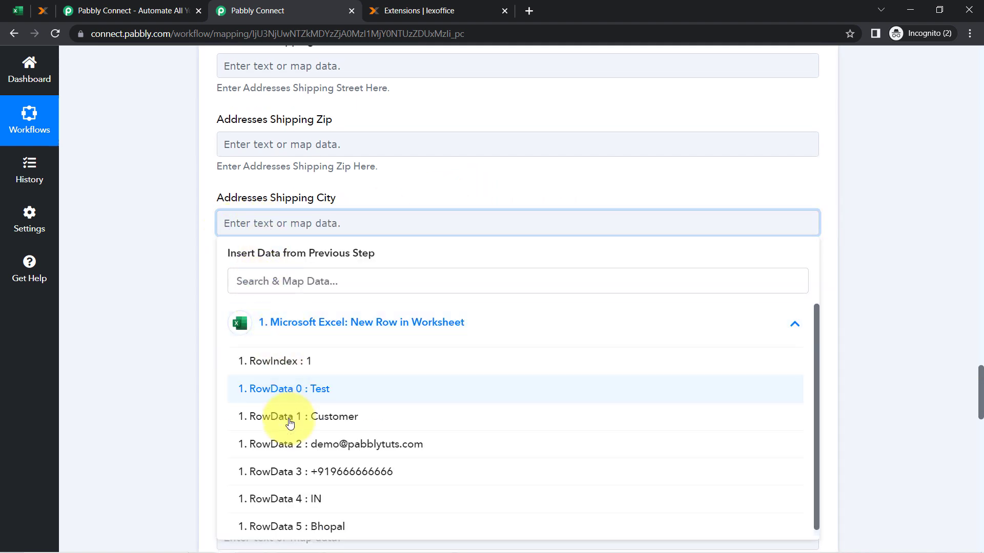
pyautogui.click(270, 529)
pyautogui.click(183, 384)
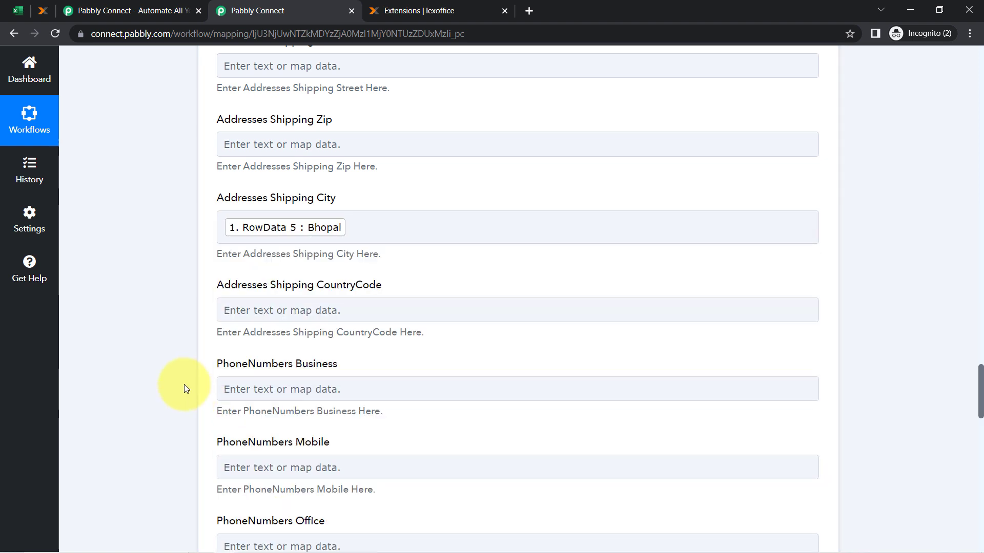
pyautogui.scroll(-2, 184, 384)
# Map PhoneNumbers Mobile to the RowData 3 phone number
pyautogui.click(261, 342)
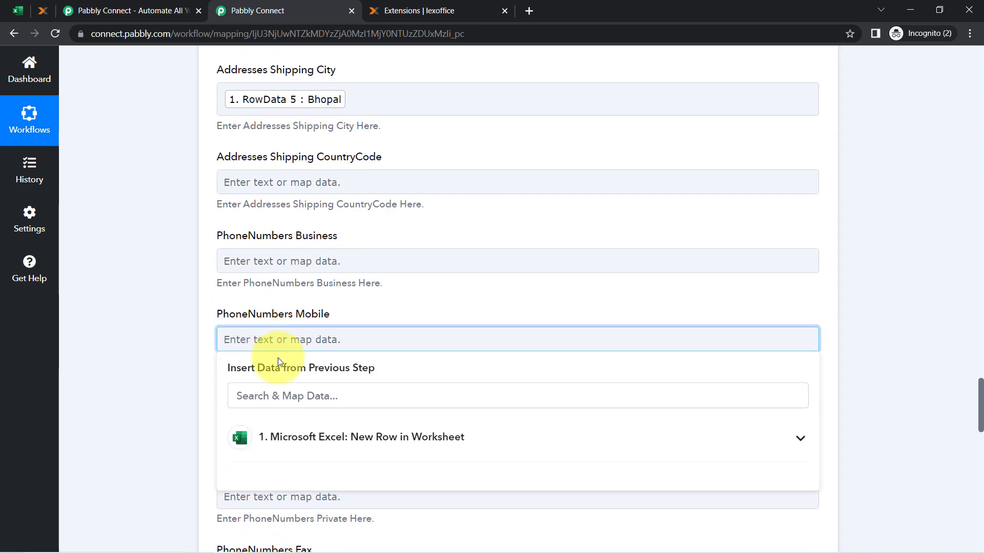
pyautogui.click(292, 440)
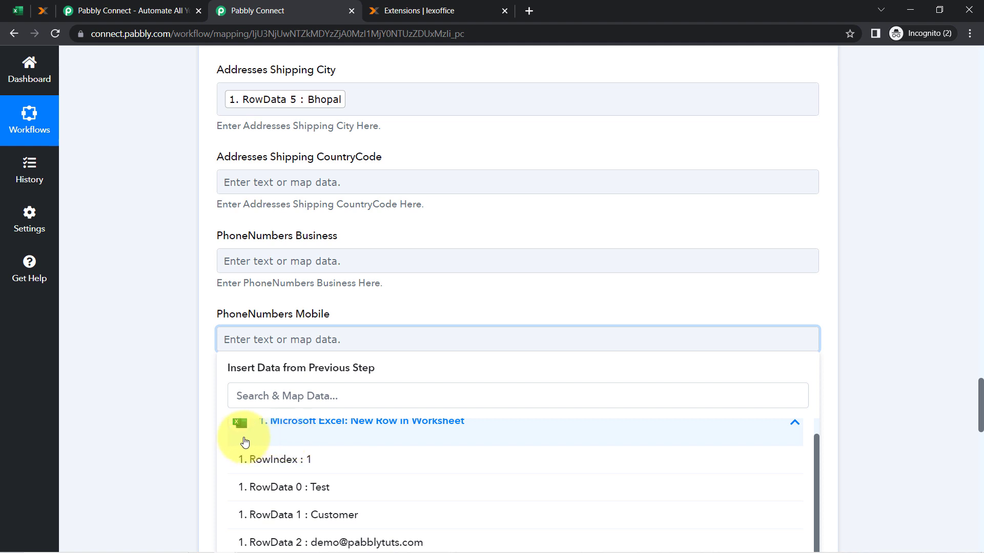
pyautogui.scroll(-2, 365, 440)
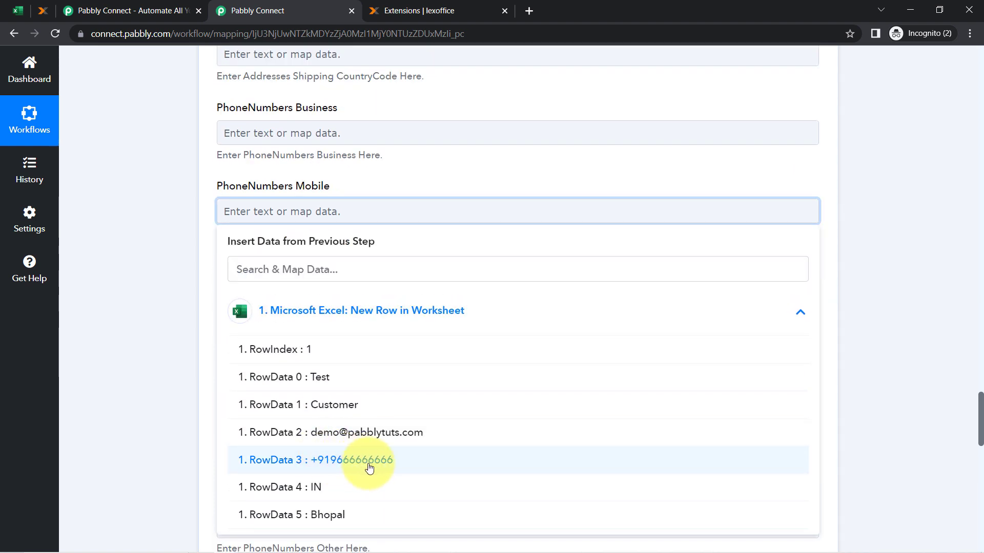
pyautogui.click(369, 468)
pyautogui.click(175, 332)
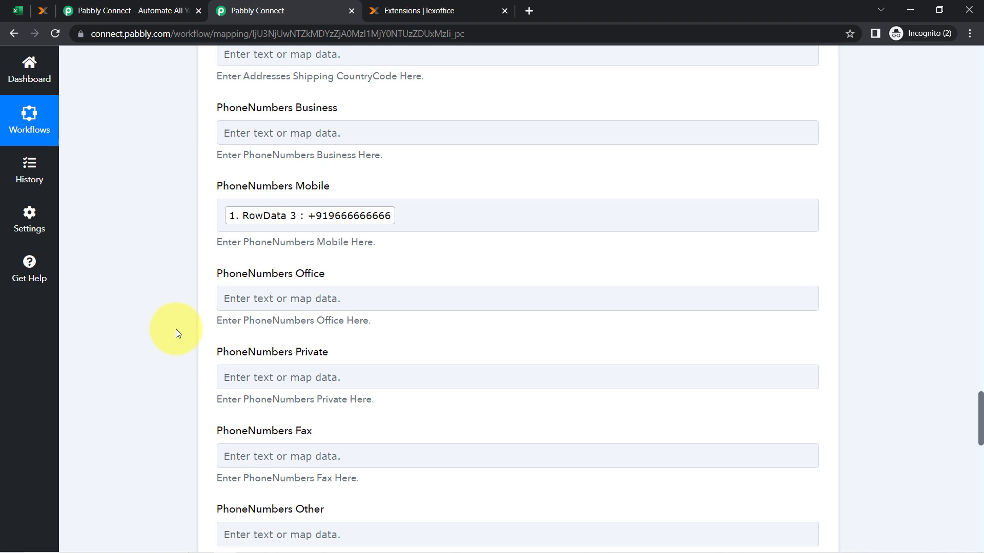
pyautogui.scroll(-9, 176, 334)
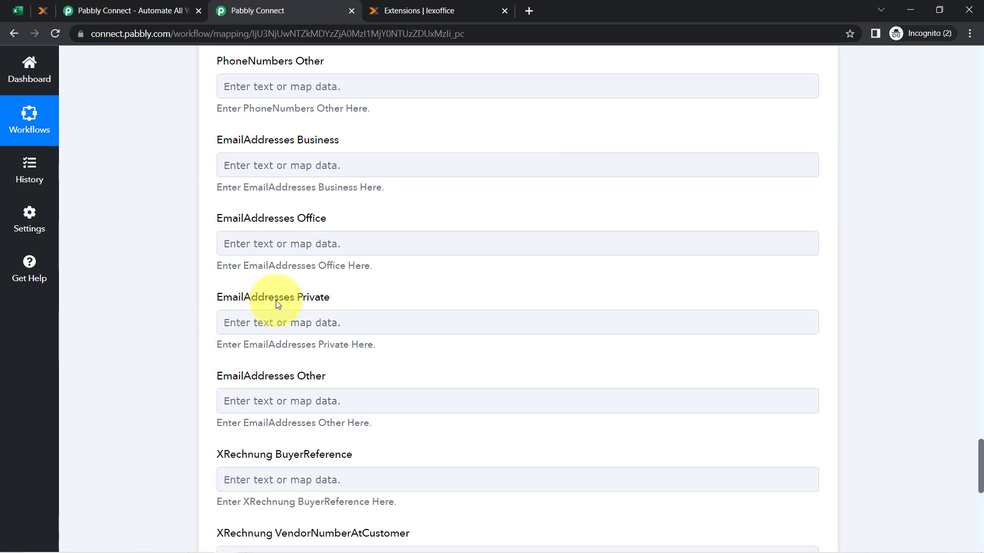
# Search the Excel data and map EmailAddresses Office to the RowData 2 e-mail
pyautogui.click(248, 241)
pyautogui.click(247, 298)
pyautogui.write('d')
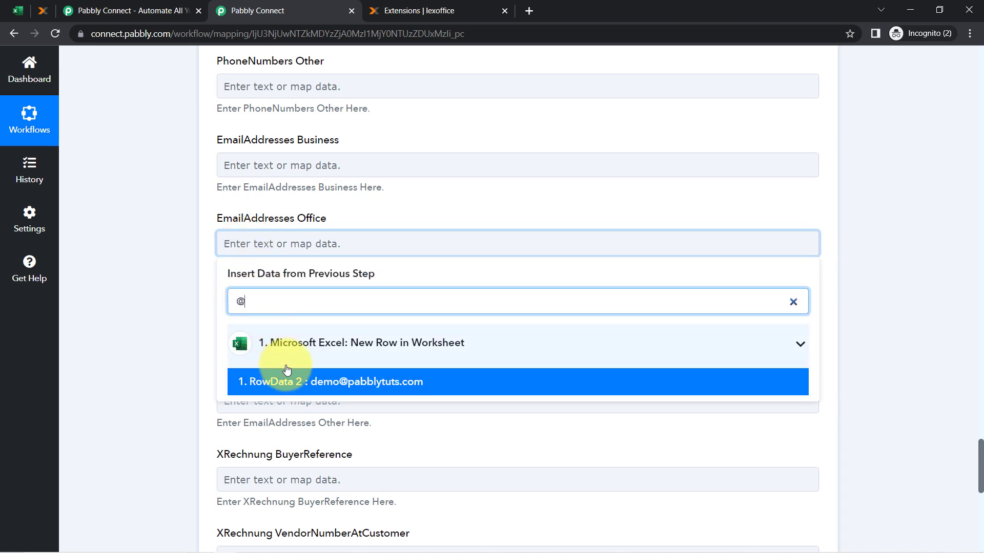
pyautogui.click(297, 382)
pyautogui.click(163, 235)
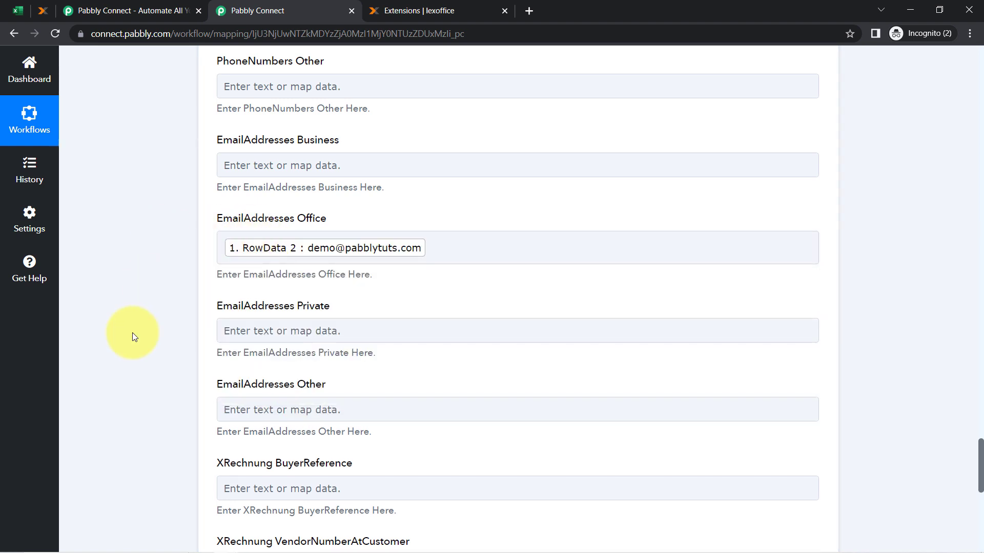
pyautogui.scroll(-6, 132, 333)
pyautogui.click(42, 9)
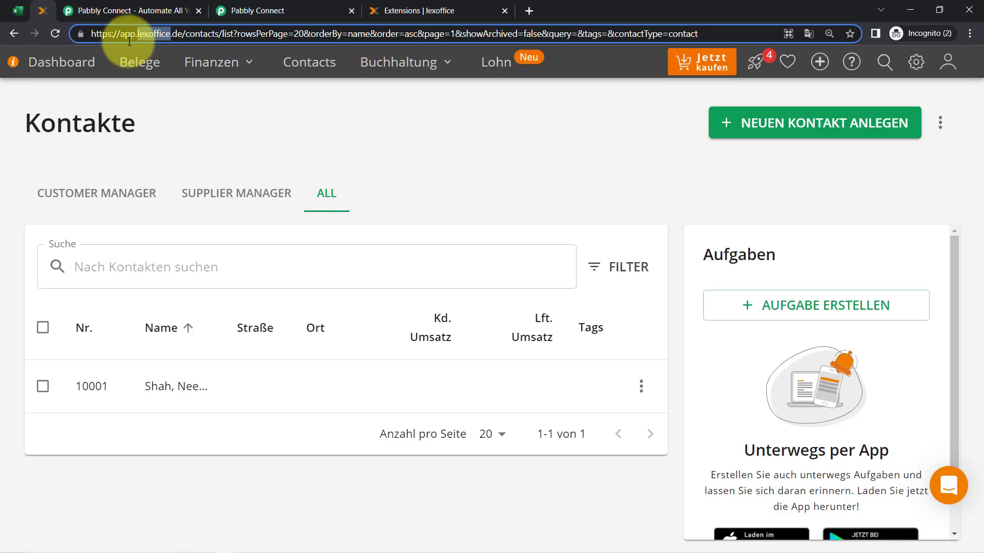
# Translate the lexoffice Kontakte list into English and confirm it still has one contact
pyautogui.doubleClick(149, 33)
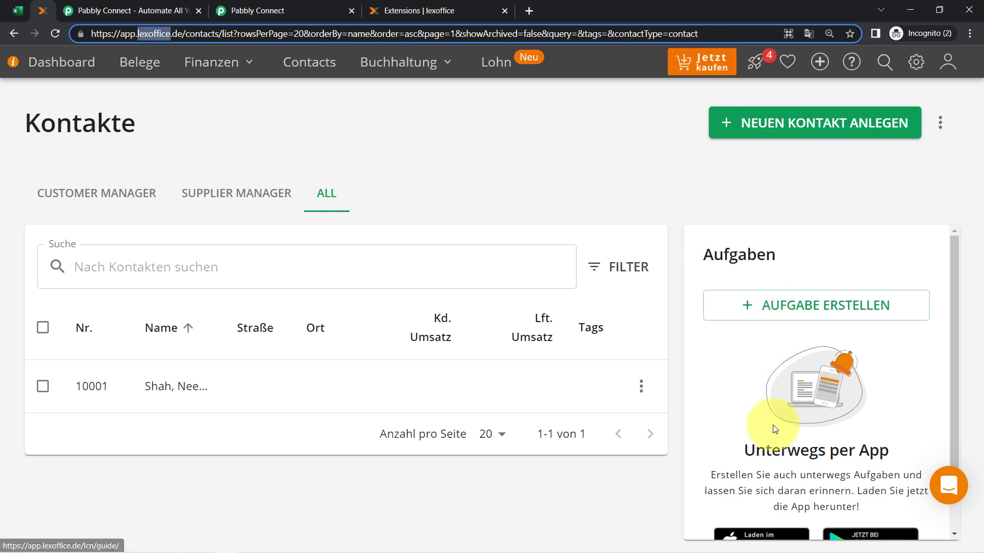
pyautogui.click(808, 35)
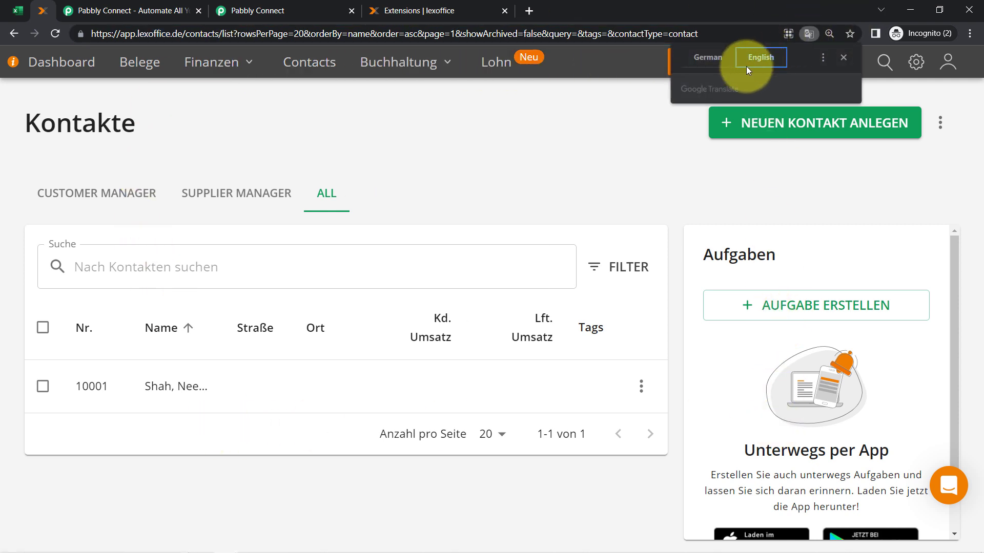
pyautogui.click(762, 58)
pyautogui.click(788, 36)
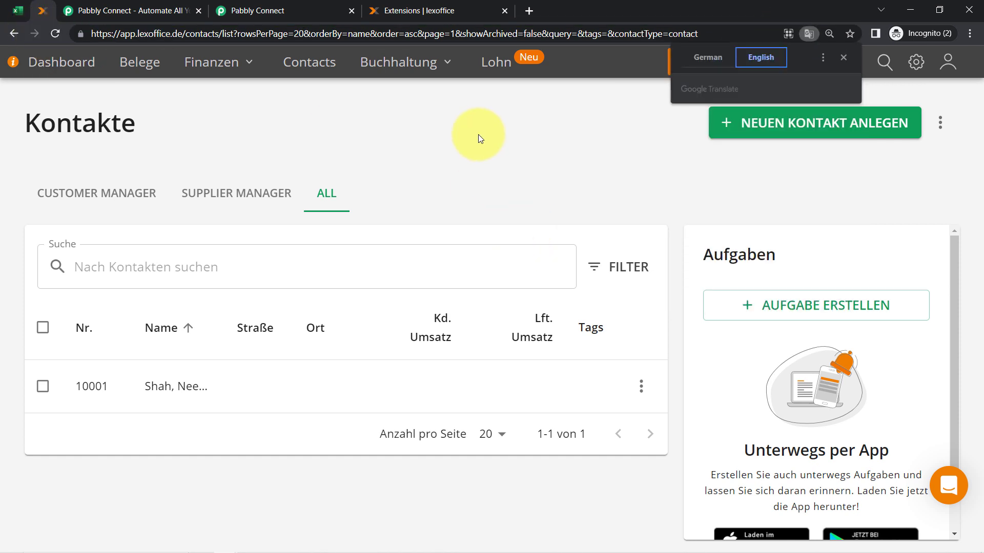
pyautogui.click(480, 139)
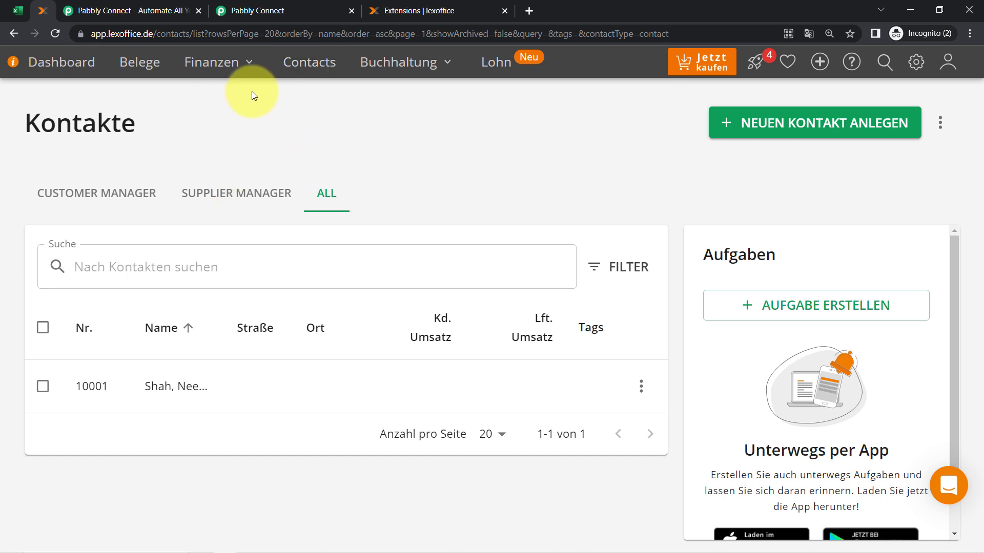
# Save and send a test request, then dismiss the 'Roles is Required' warning
pyautogui.click(261, 10)
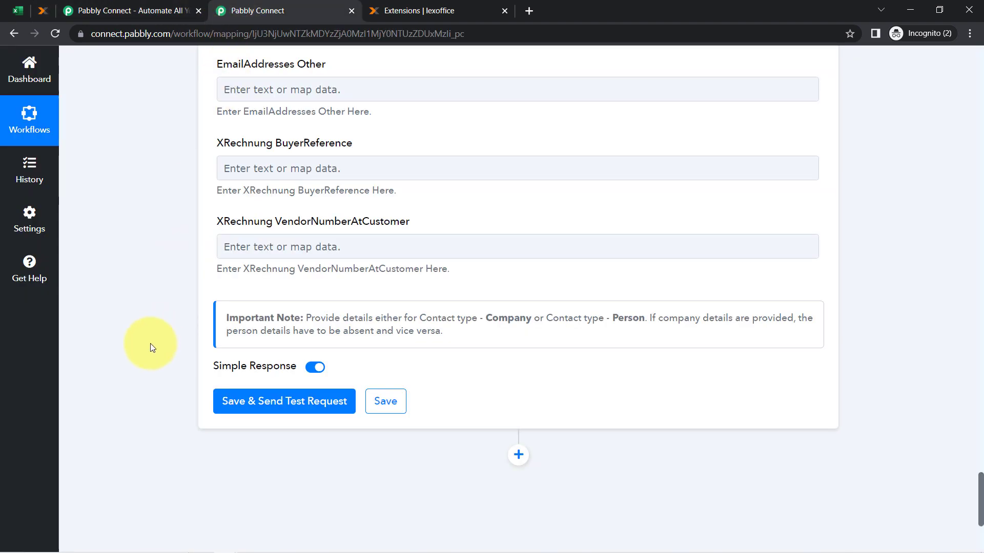
pyautogui.scroll(-3, 199, 300)
pyautogui.click(264, 277)
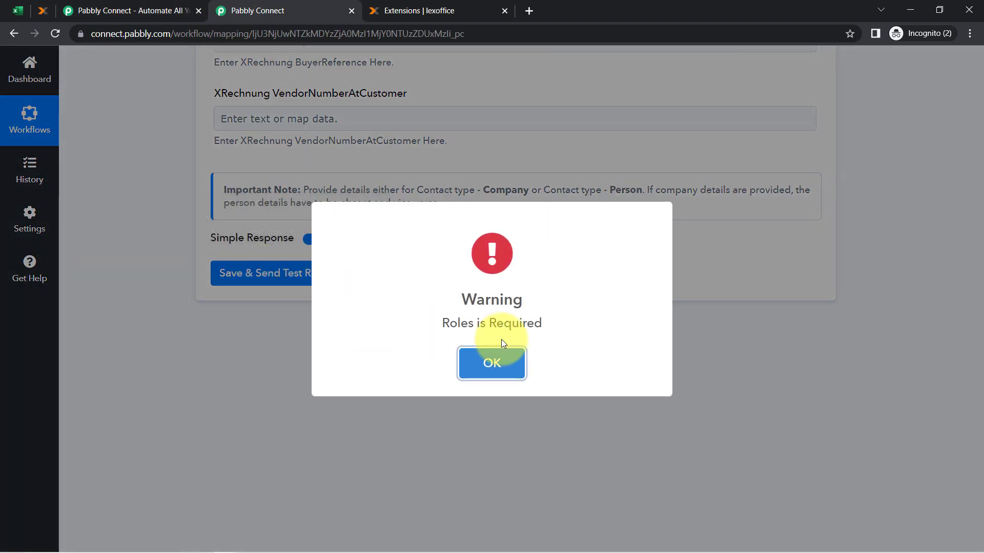
pyautogui.click(487, 375)
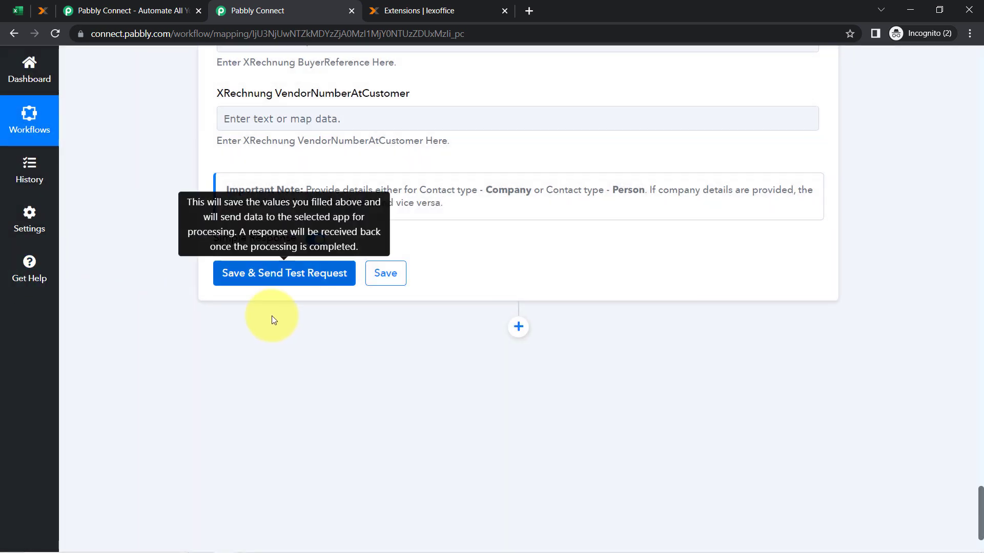
pyautogui.scroll(10, 282, 317)
pyautogui.scroll(15, 352, 240)
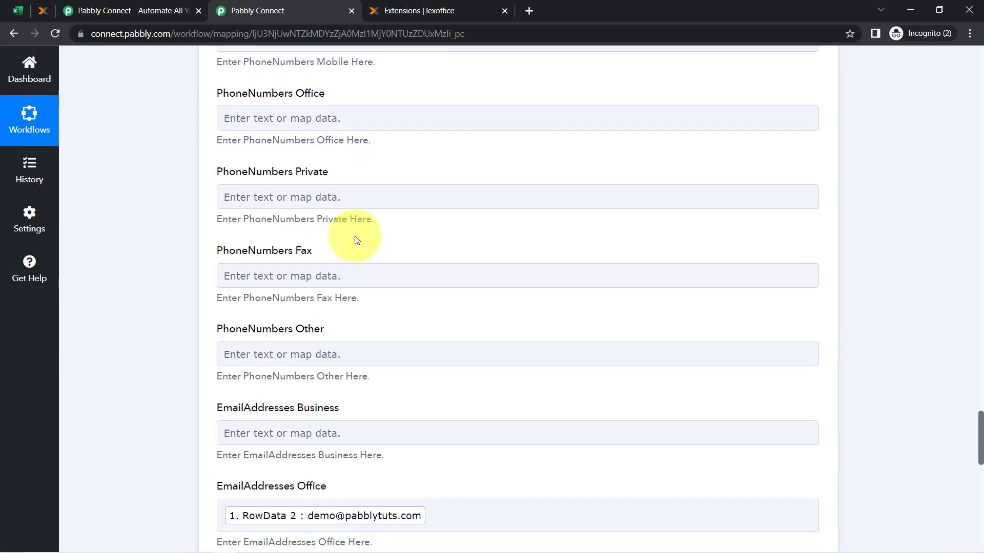
pyautogui.scroll(11, 357, 235)
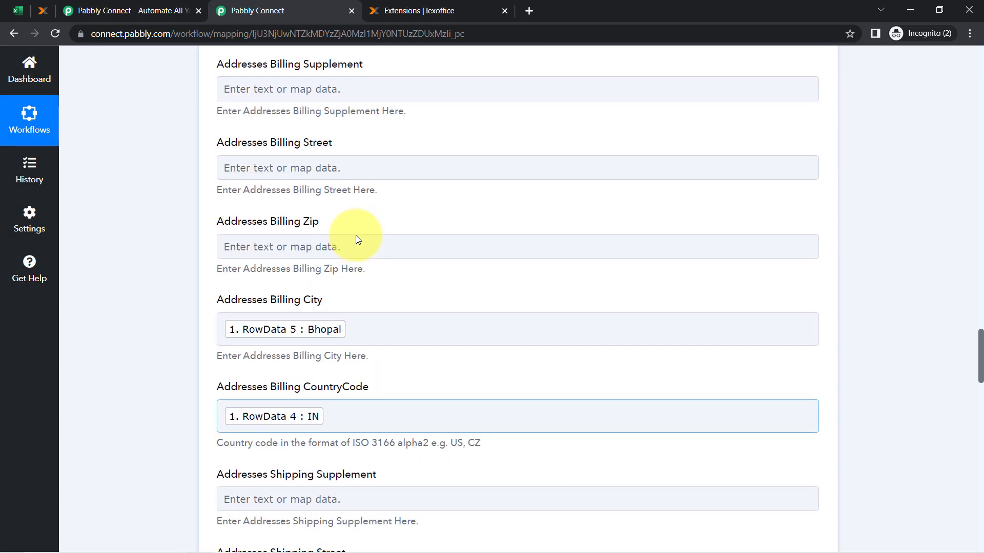
pyautogui.scroll(3, 357, 235)
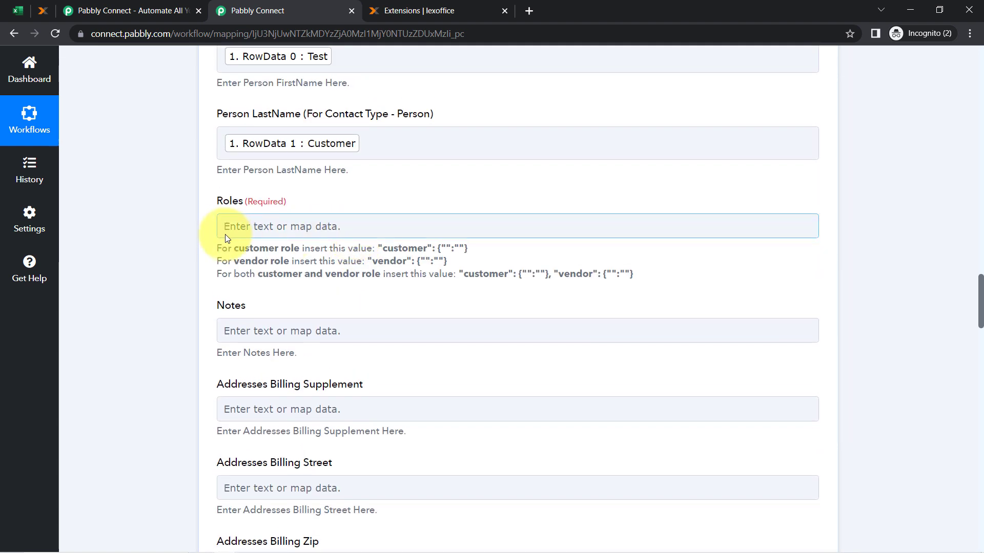
pyautogui.moveTo(223, 248); pyautogui.dragTo(315, 248)
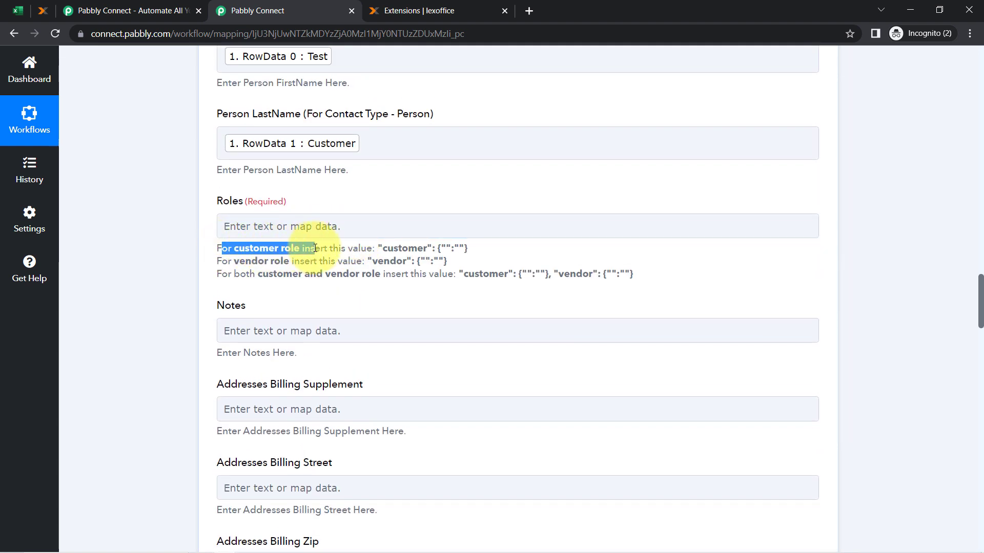
pyautogui.moveTo(378, 248); pyautogui.dragTo(474, 248)
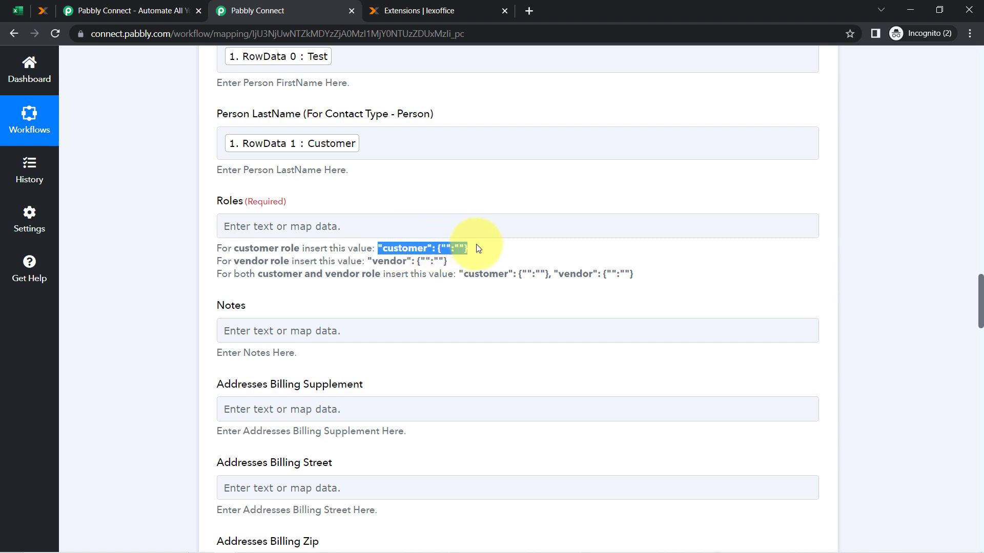
pyautogui.moveTo(251, 261); pyautogui.dragTo(271, 261)
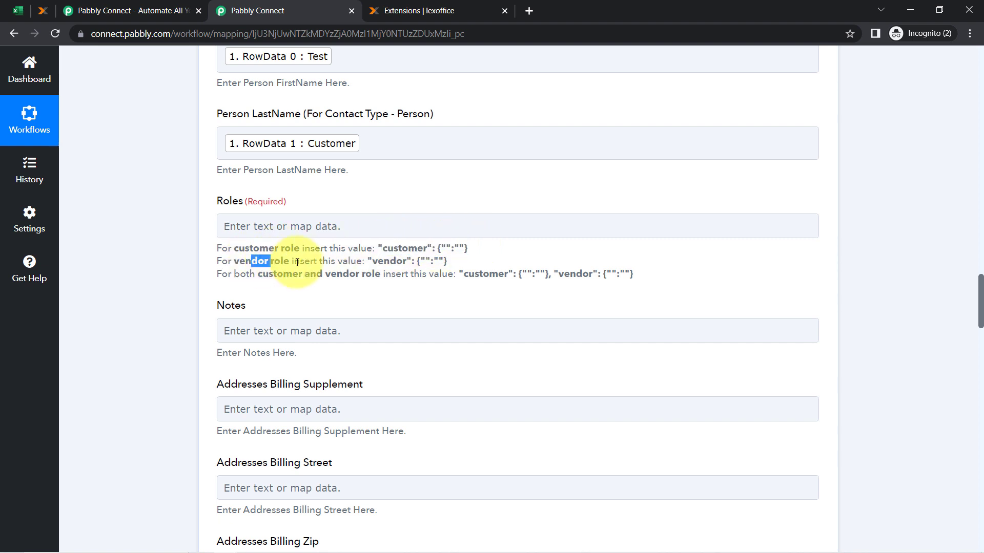
pyautogui.moveTo(380, 261); pyautogui.dragTo(447, 261)
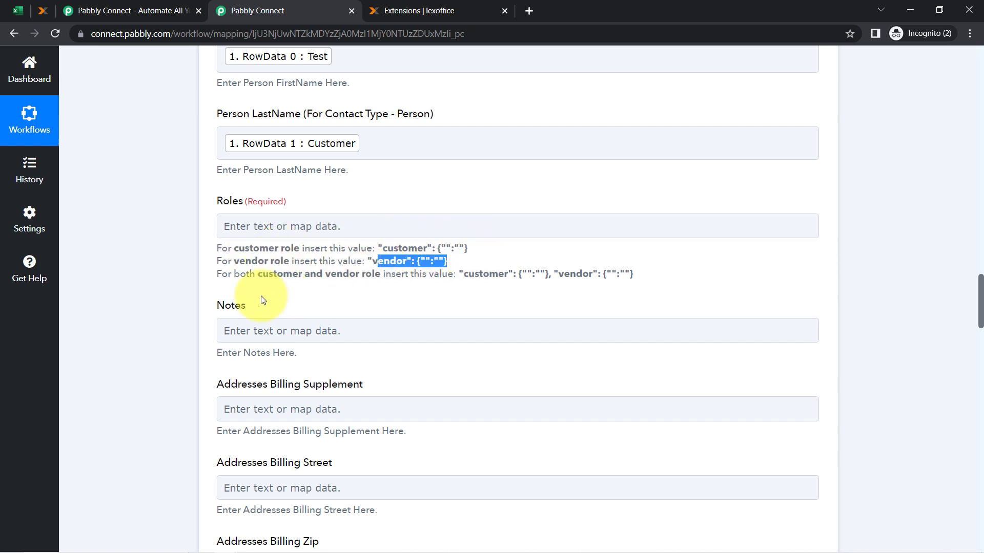
pyautogui.moveTo(273, 275); pyautogui.dragTo(372, 275)
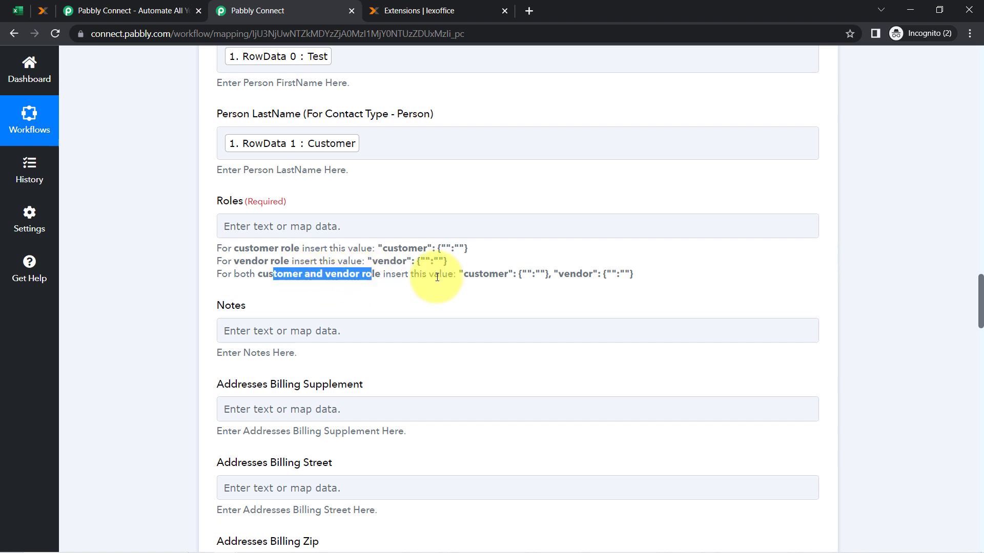
pyautogui.moveTo(471, 277); pyautogui.dragTo(602, 275)
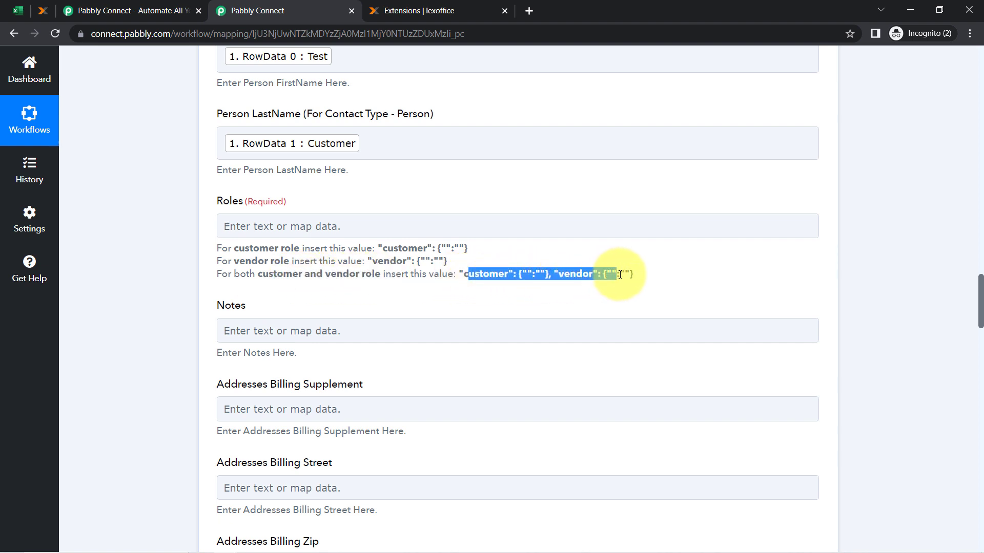
pyautogui.click(295, 250)
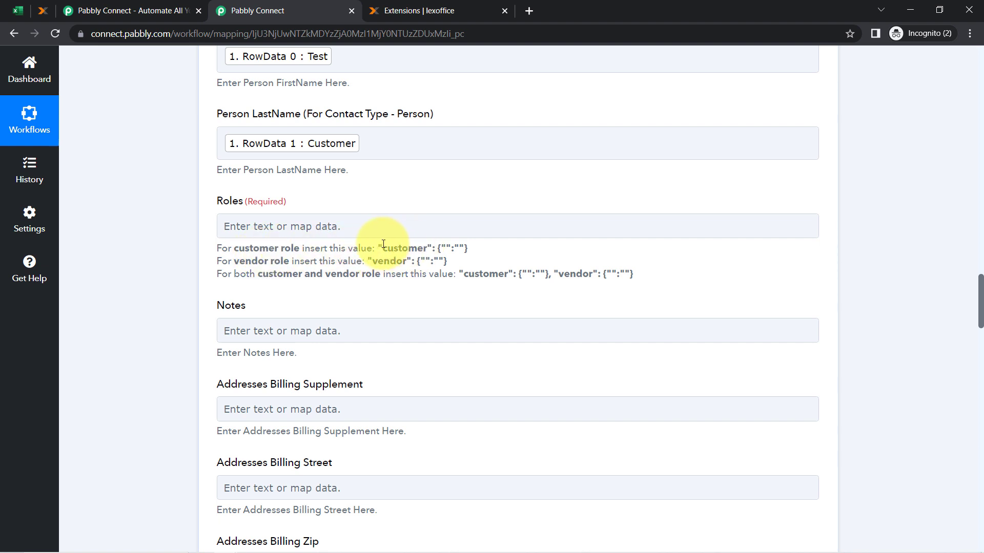
pyautogui.moveTo(379, 249); pyautogui.dragTo(475, 251)
pyautogui.hotkey('ctrl', 'c')
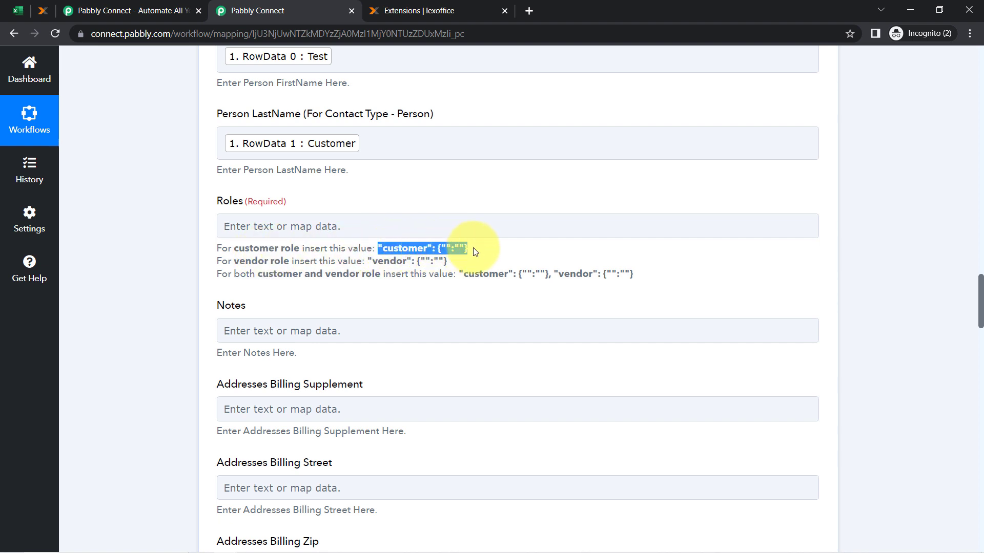
pyautogui.click(267, 228)
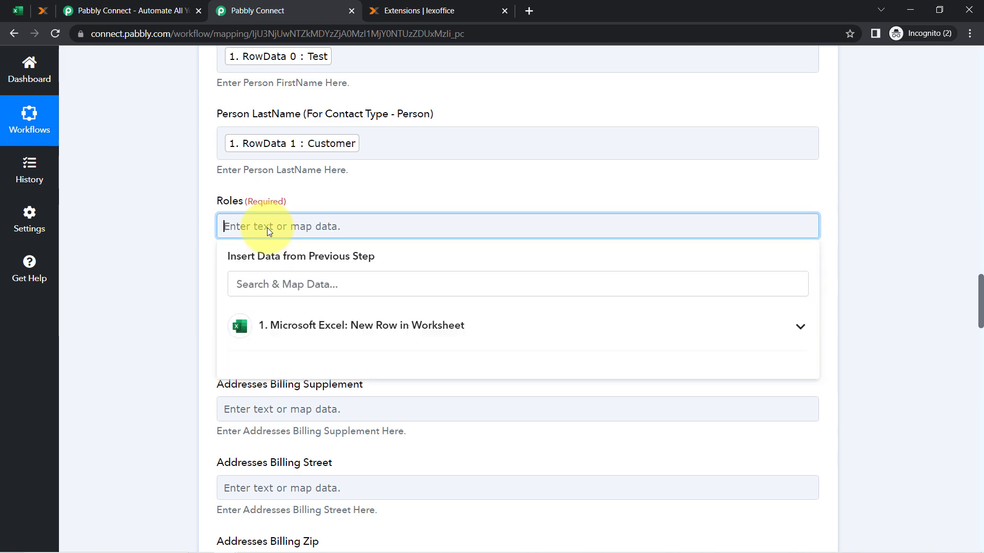
pyautogui.hotkey('ctrl', 'v')
pyautogui.click(176, 261)
pyautogui.moveTo(981, 307); pyautogui.dragTo(932, 528)
pyautogui.click(295, 180)
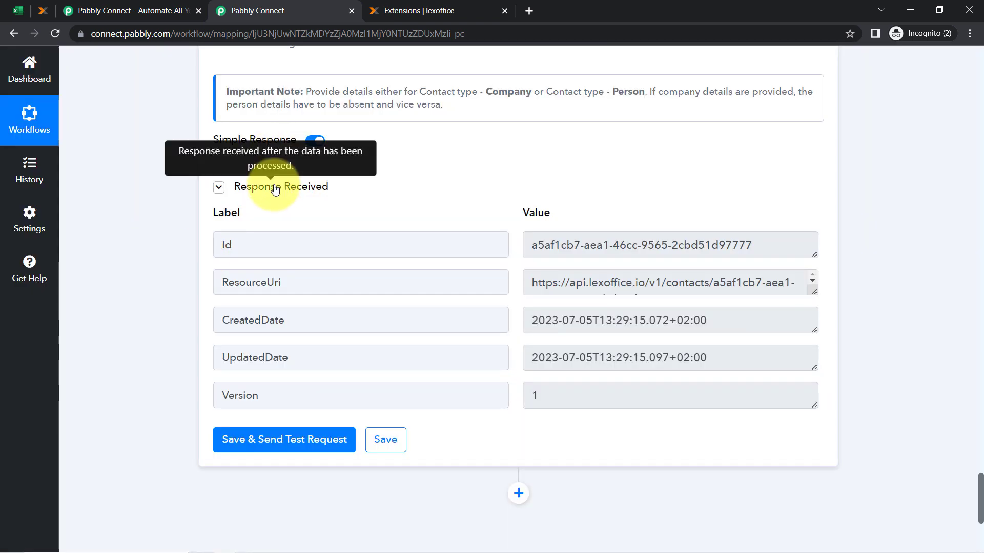
pyautogui.click(275, 187)
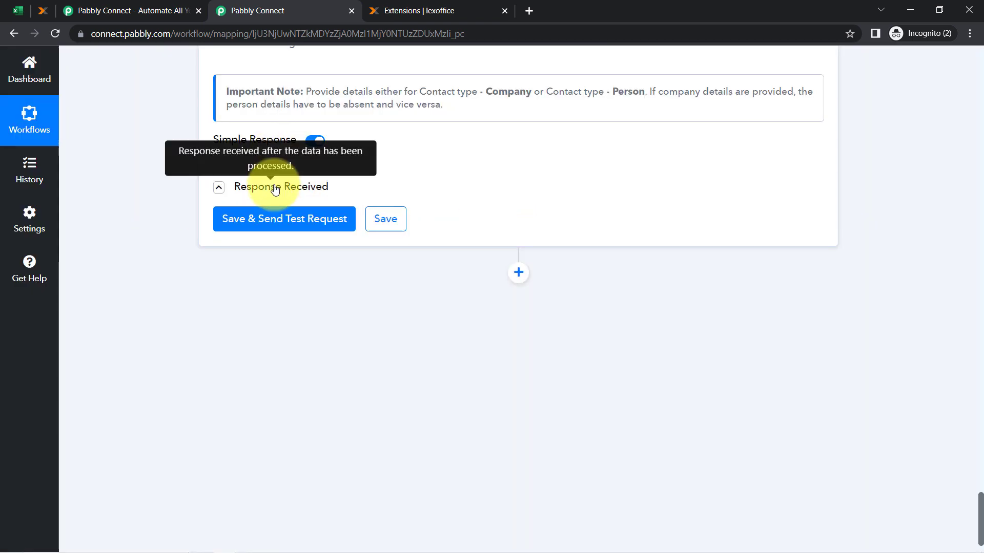
pyautogui.click(272, 187)
# Reload lexoffice Kontakte, open the new Test Customer contact, and translate it to English
pyautogui.click(42, 9)
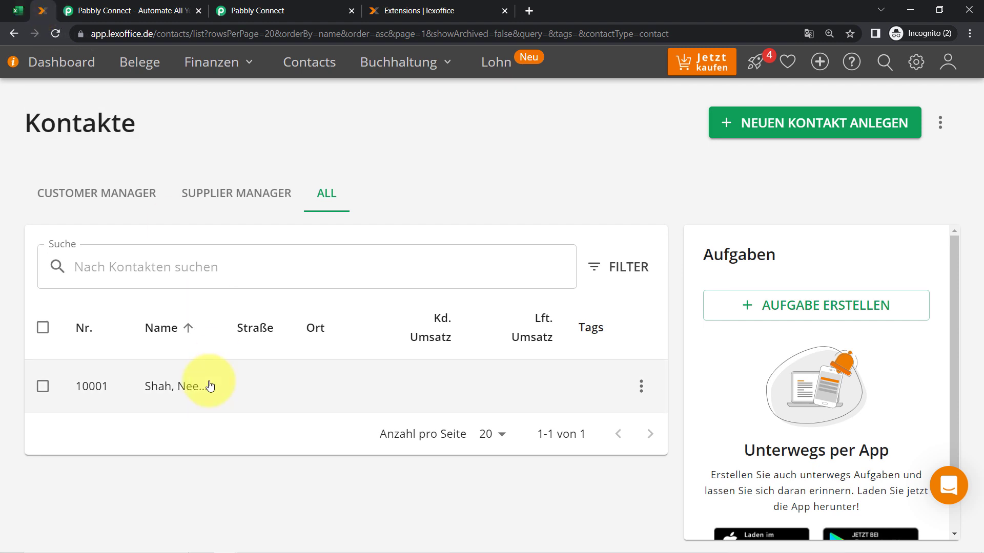
pyautogui.click(55, 33)
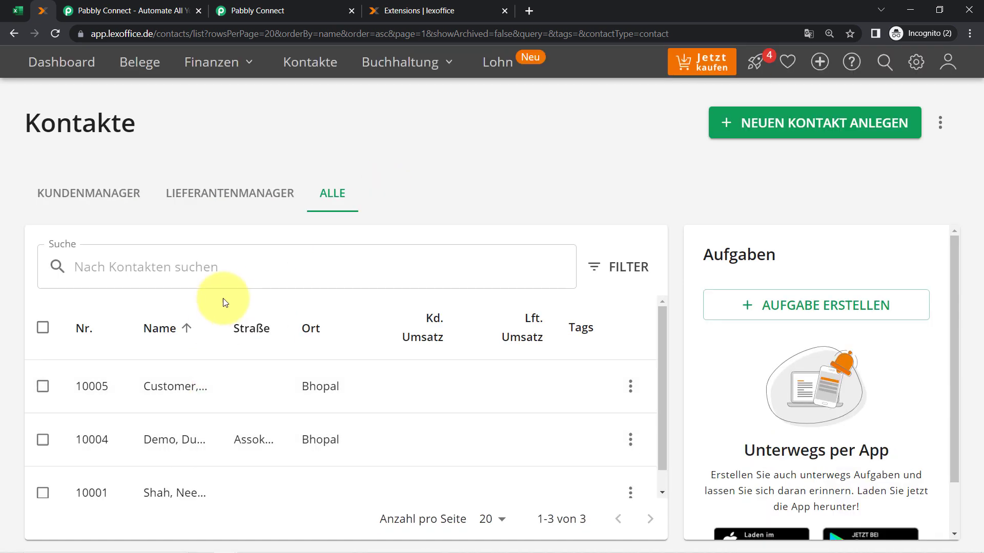
pyautogui.scroll(-1, 143, 423)
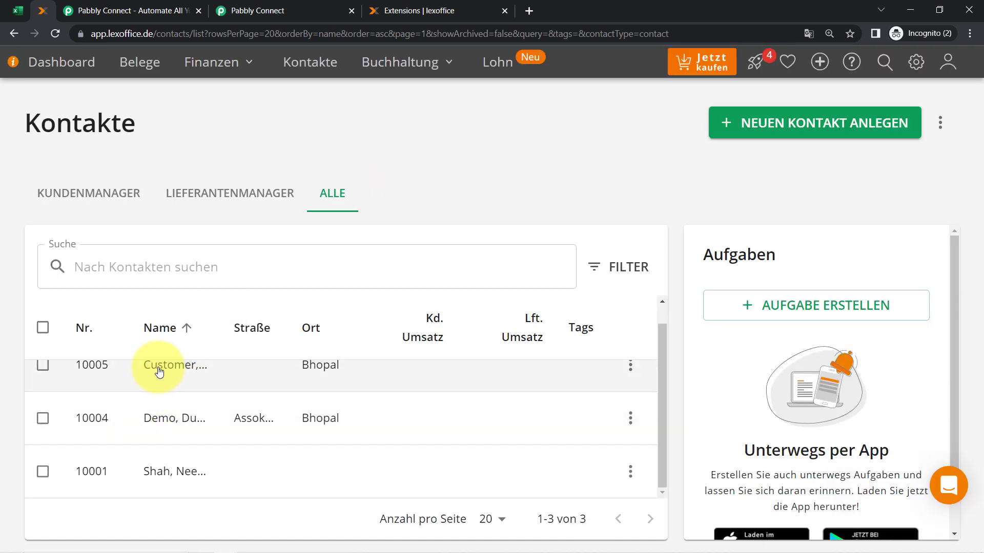
pyautogui.click(160, 372)
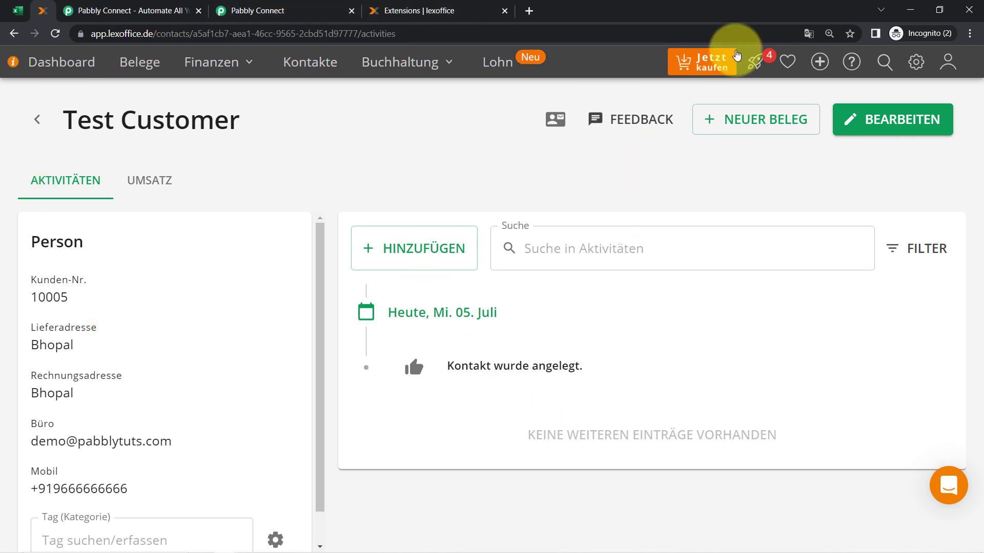
pyautogui.click(810, 33)
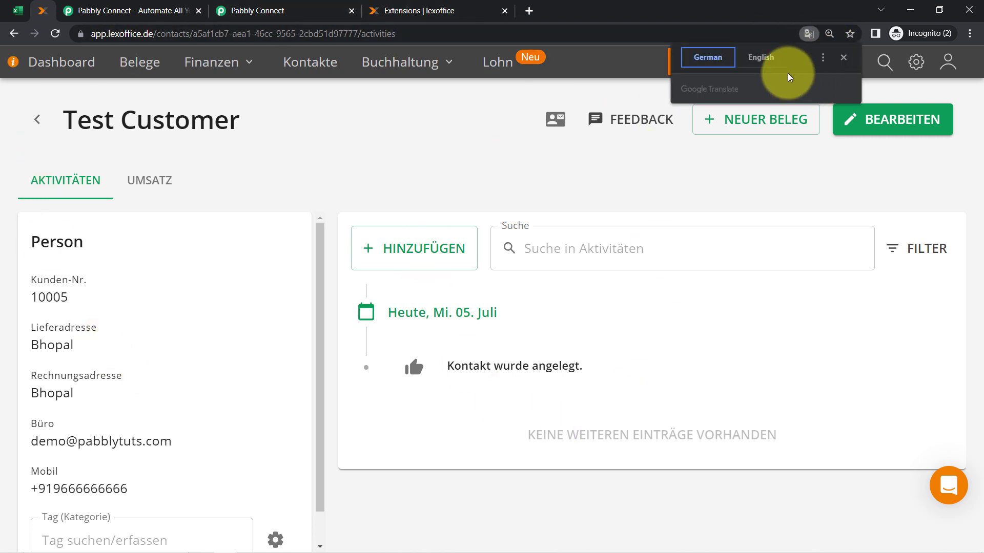
pyautogui.click(761, 60)
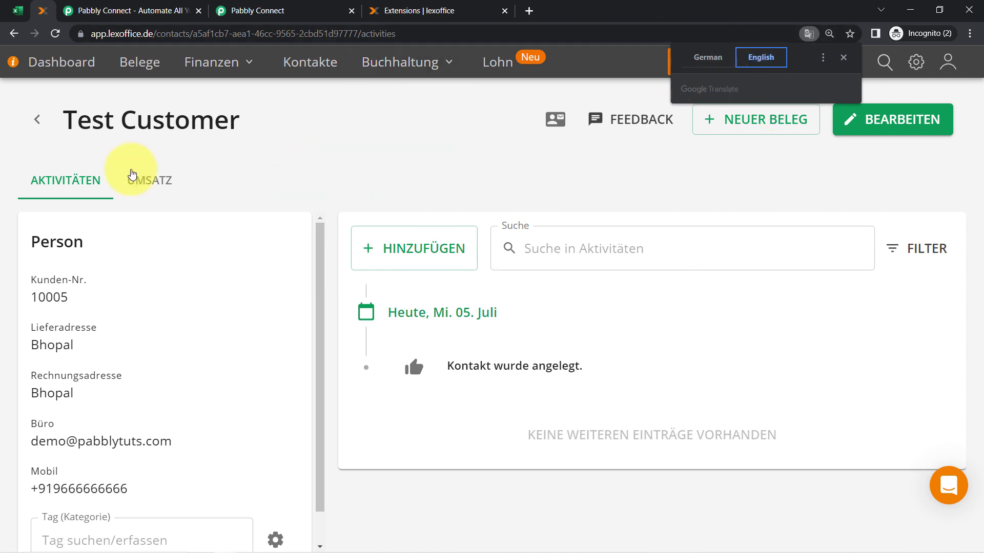
# Check the contact's e-mail, mobile, Bhopal billing city, customer number and revenue tab
pyautogui.scroll(-1, 149, 299)
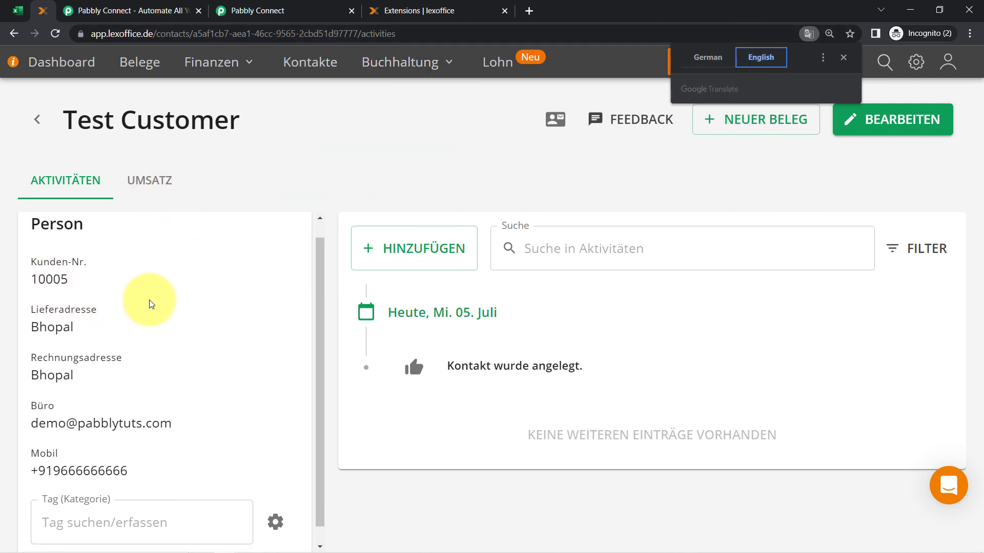
pyautogui.moveTo(30, 406); pyautogui.dragTo(230, 406)
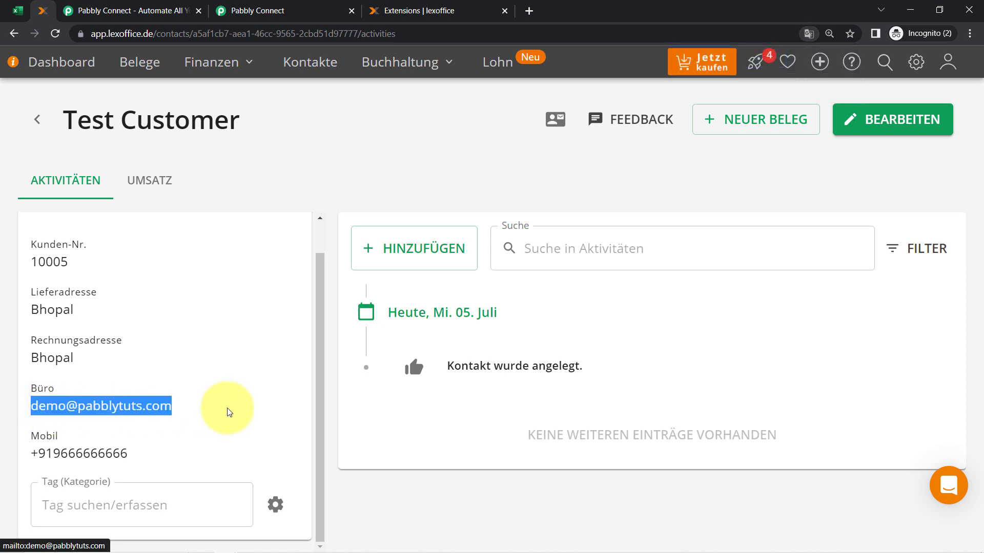
pyautogui.moveTo(23, 454); pyautogui.dragTo(208, 456)
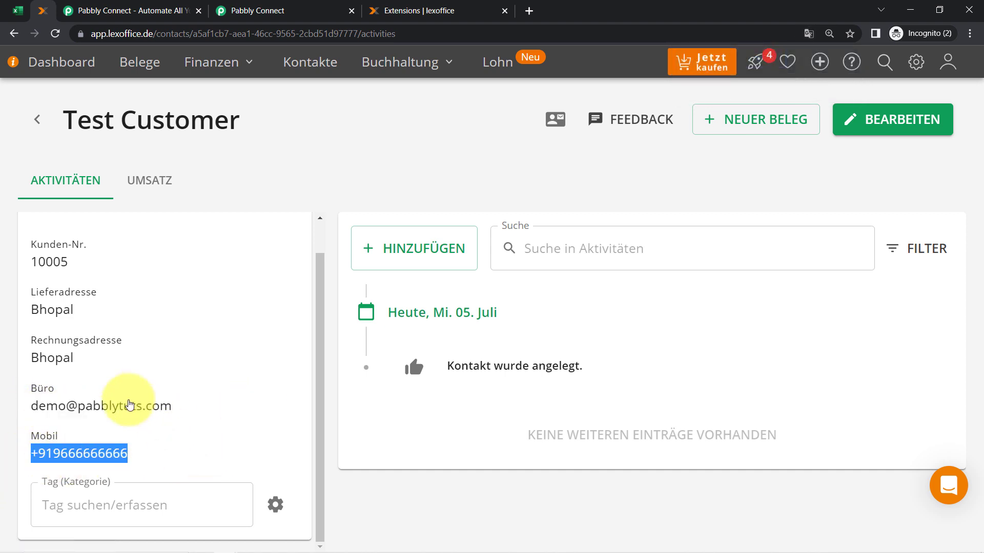
pyautogui.doubleClick(51, 358)
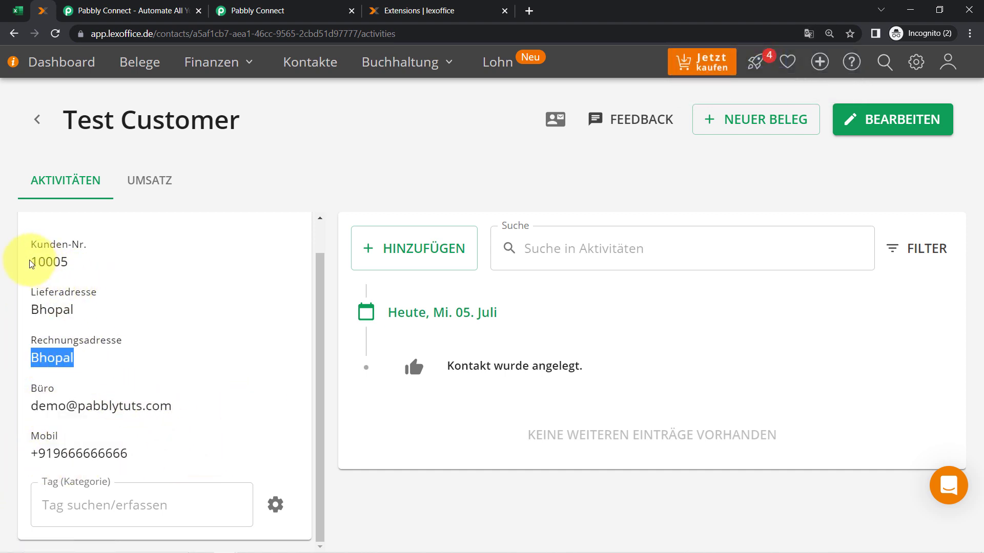
pyautogui.moveTo(28, 264); pyautogui.dragTo(95, 261)
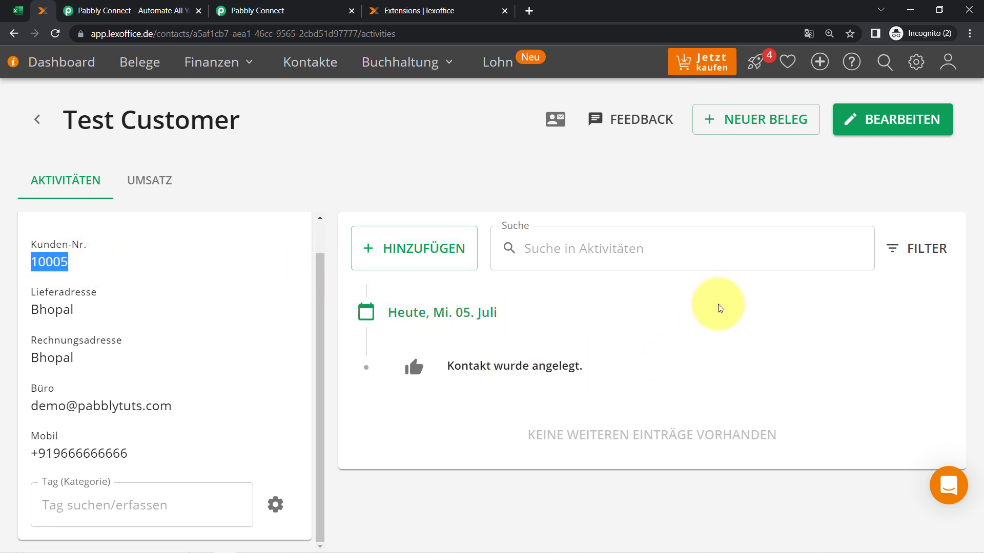
pyautogui.scroll(1, 133, 384)
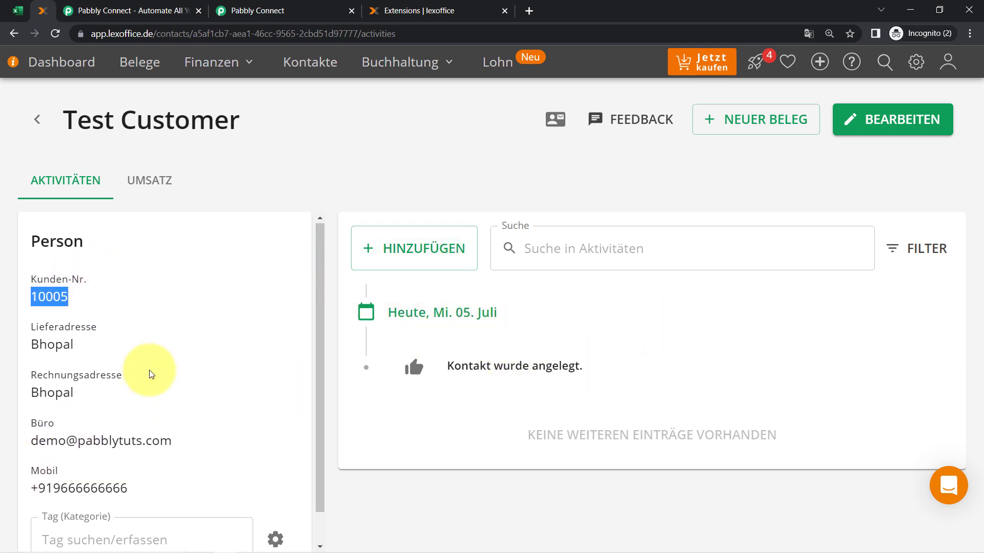
pyautogui.click(150, 182)
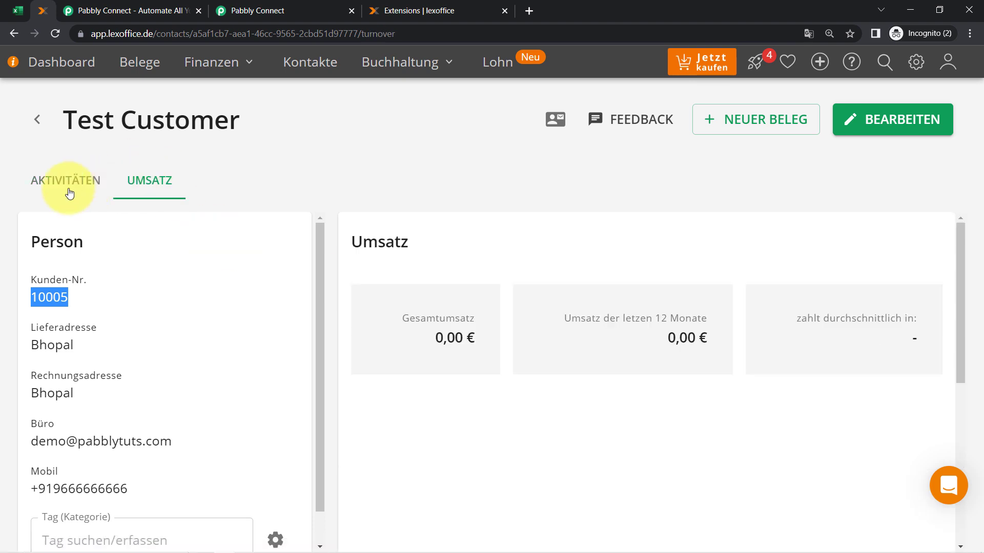
pyautogui.click(70, 193)
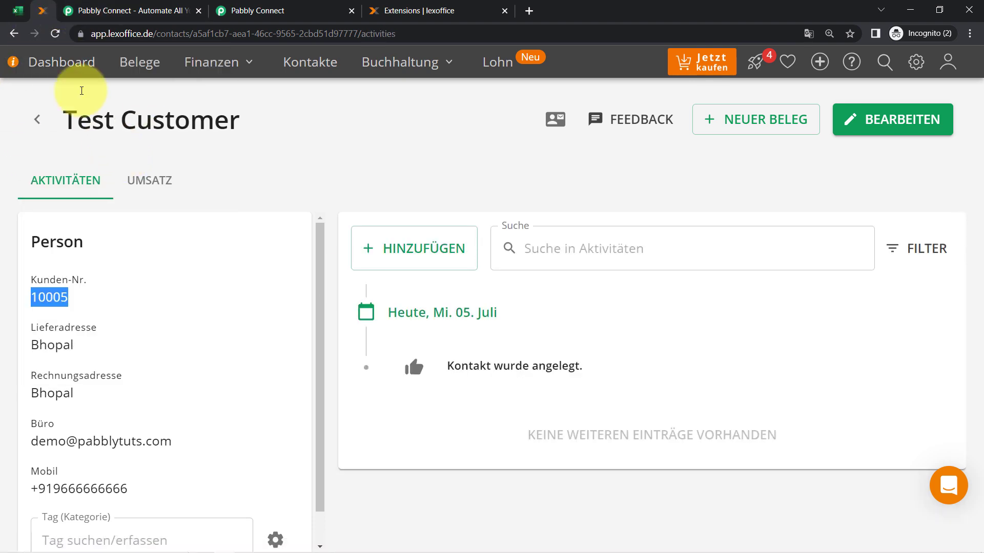
pyautogui.click(185, 11)
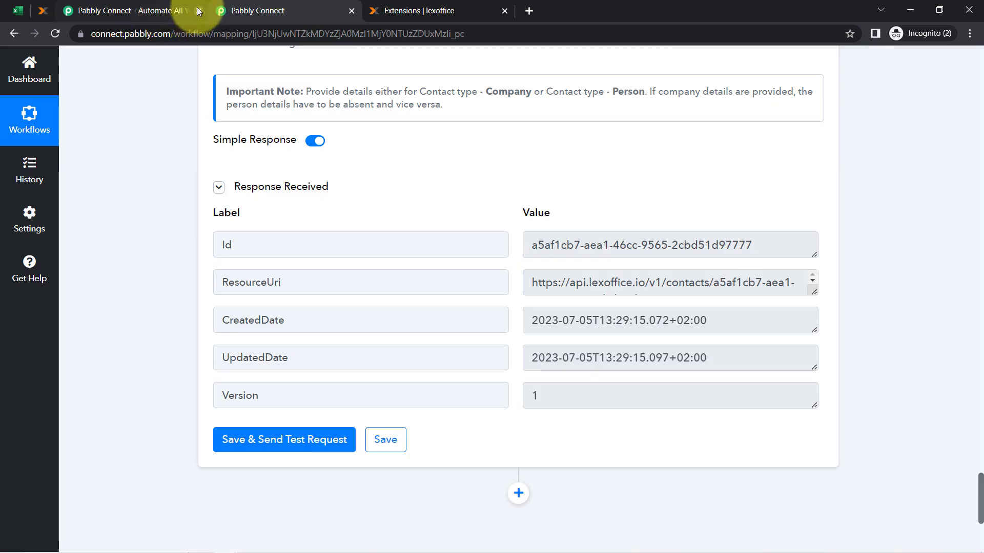
# Close the duplicate Pabbly Connect and lexoffice Extensions tabs, then scroll up the workflow
pyautogui.click(198, 11)
pyautogui.click(331, 7)
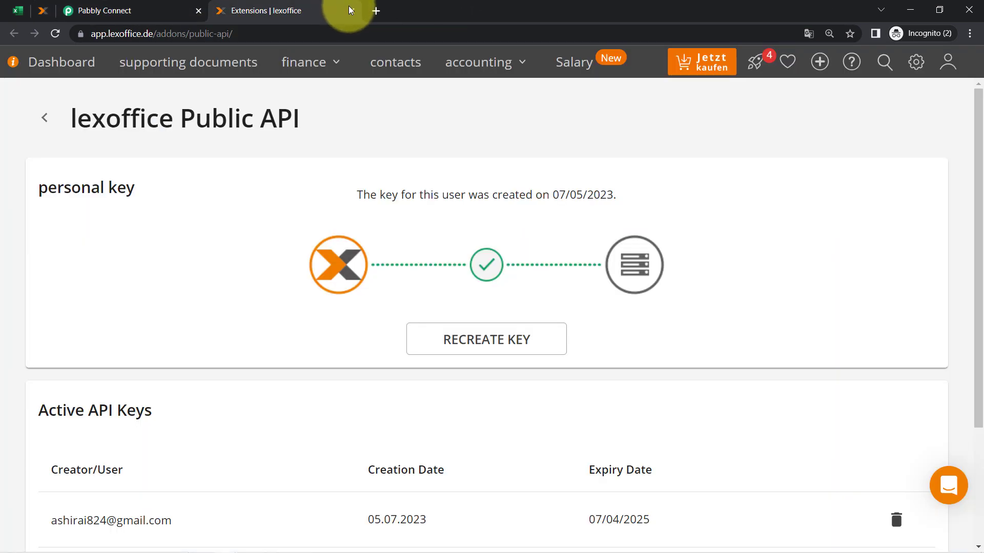
pyautogui.click(351, 11)
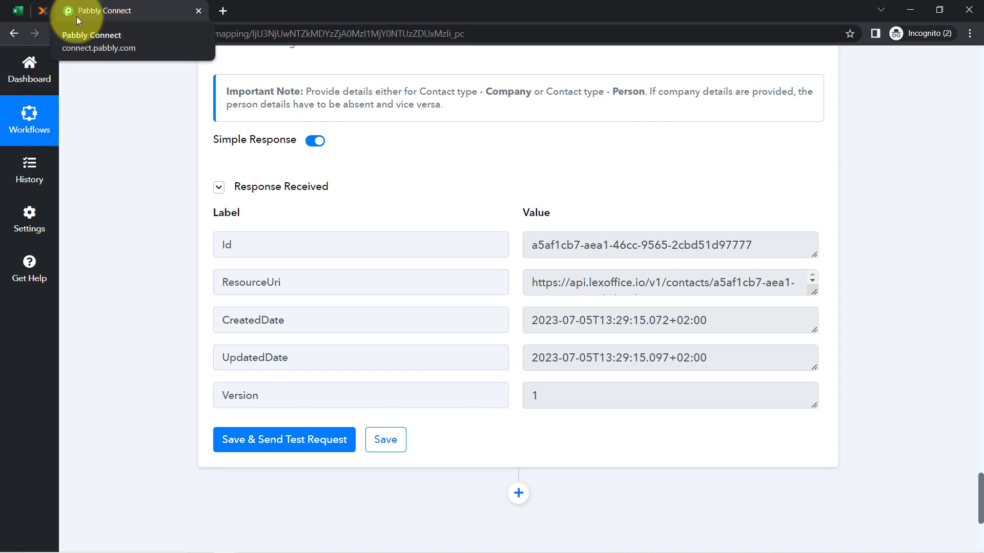
pyautogui.click(19, 8)
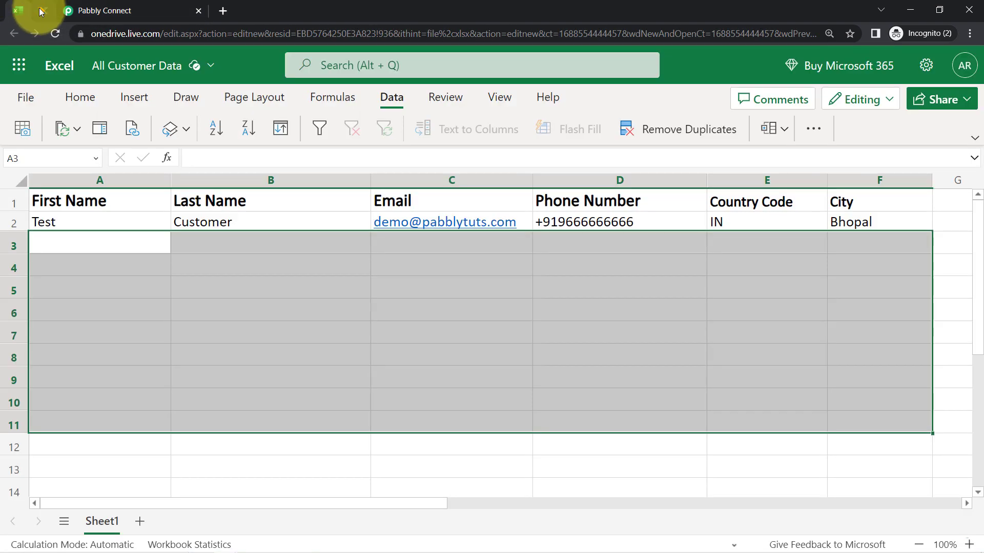
pyautogui.click(41, 10)
pyautogui.click(88, 12)
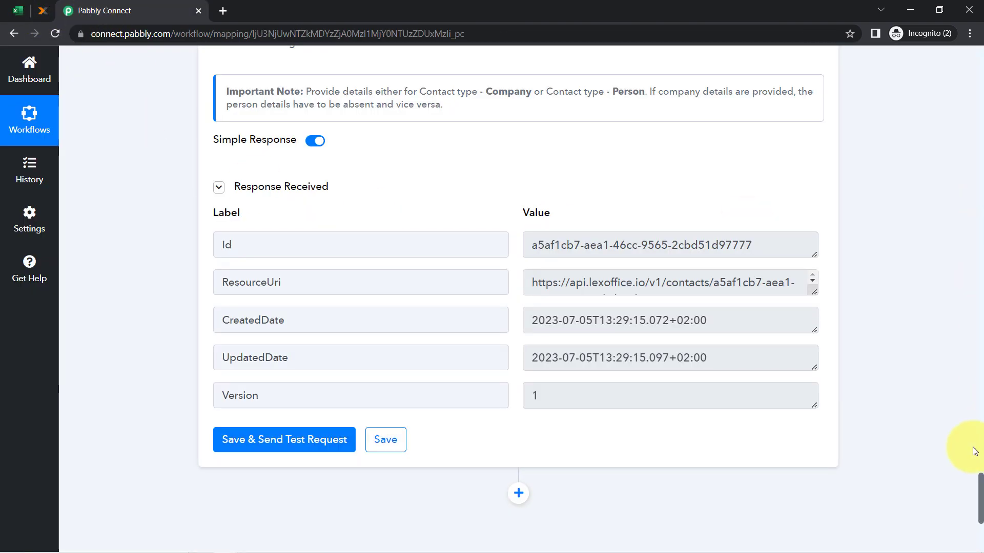
pyautogui.moveTo(980, 495); pyautogui.dragTo(968, 23)
# Collapse the Microsoft Excel trigger and lexoffice action steps, then highlight the workflow name
pyautogui.click(320, 251)
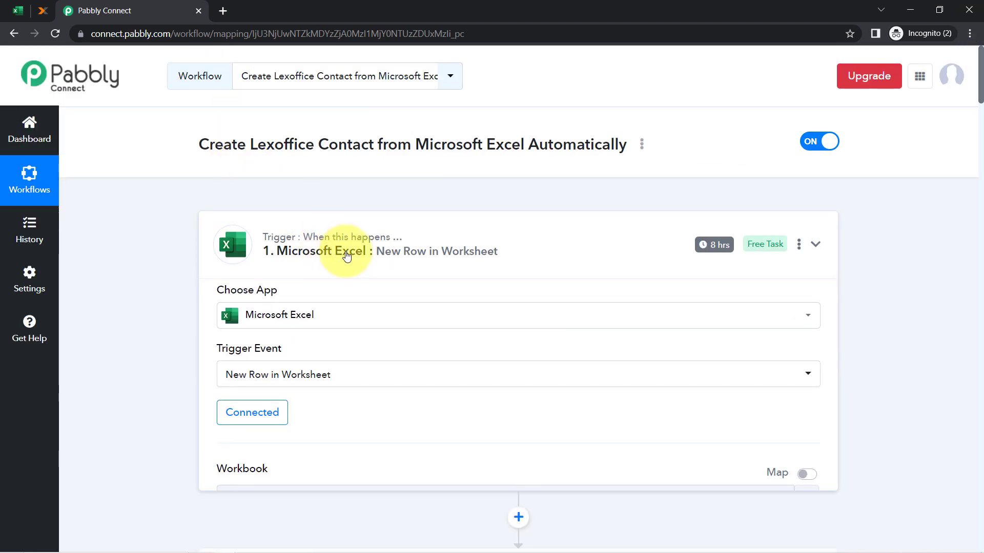
pyautogui.click(277, 376)
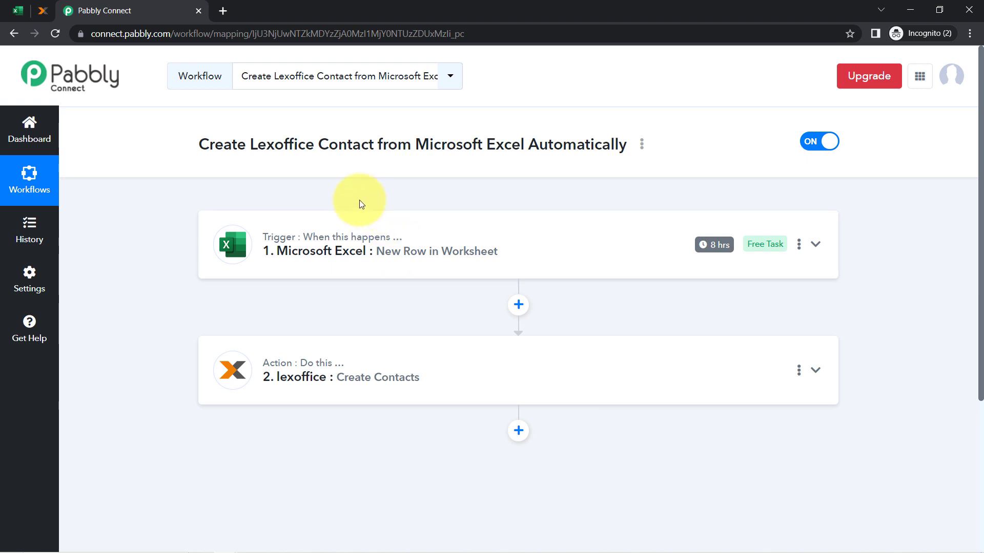
pyautogui.moveTo(293, 145); pyautogui.dragTo(550, 150)
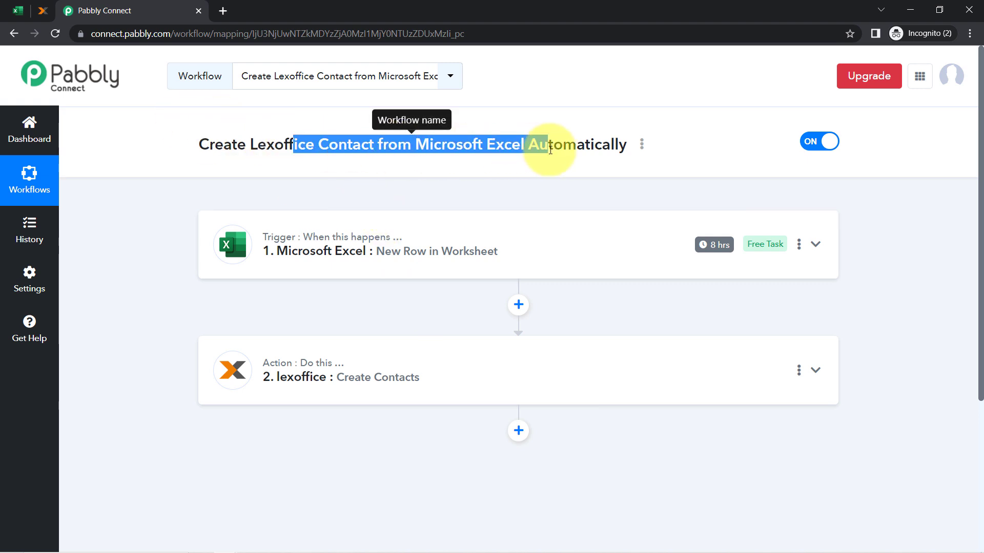
# Copy the workflow's share link from the Share Workflow dialog, then close it
pyautogui.click(642, 145)
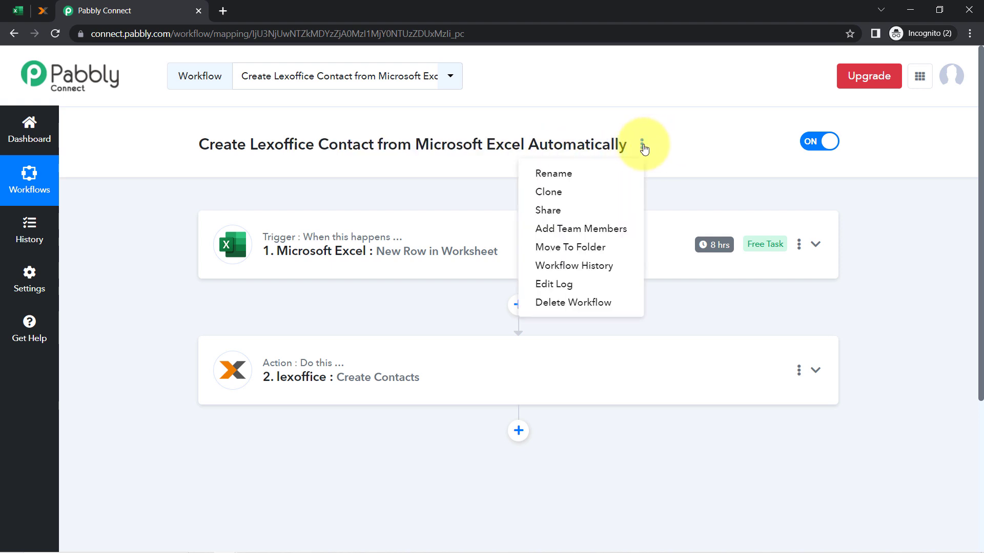
pyautogui.click(576, 219)
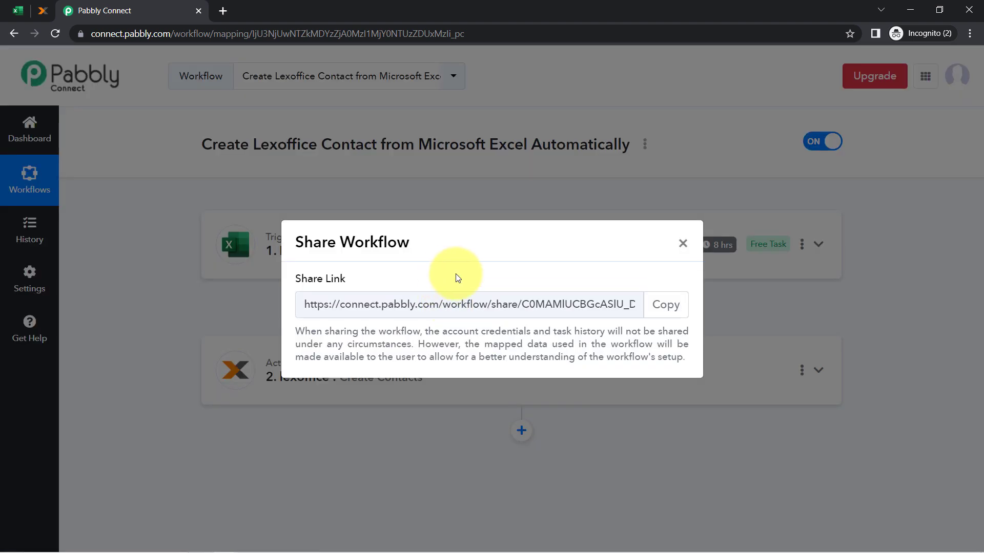
pyautogui.click(664, 304)
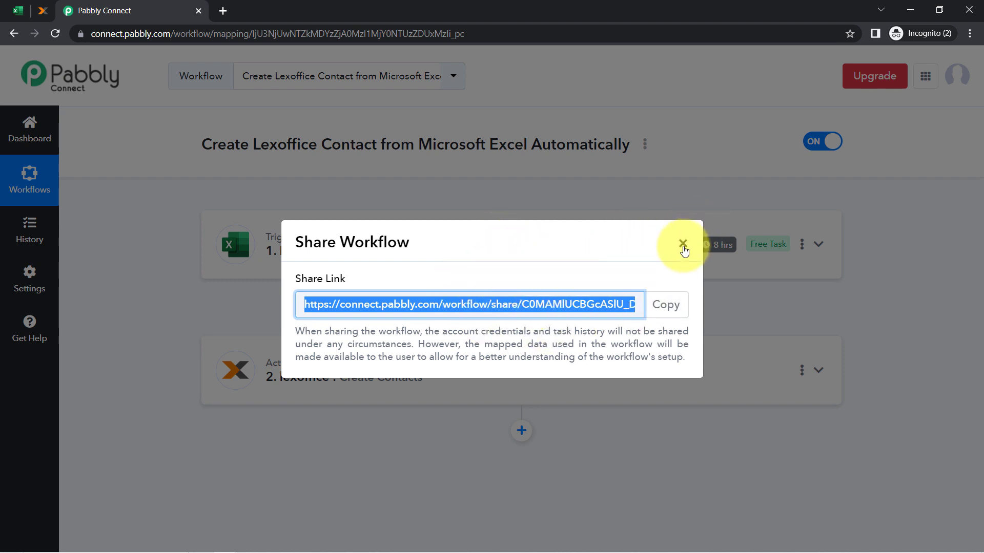
pyautogui.click(683, 245)
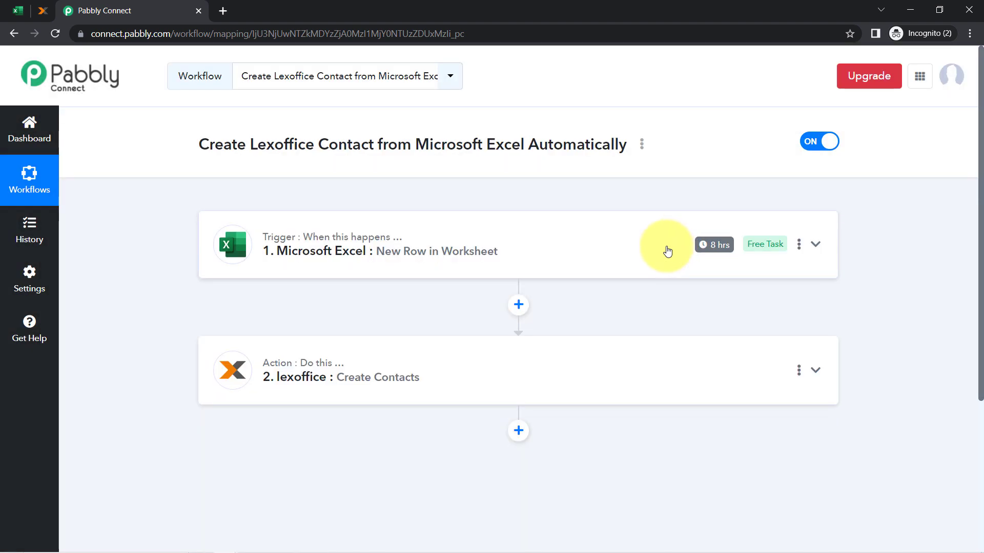